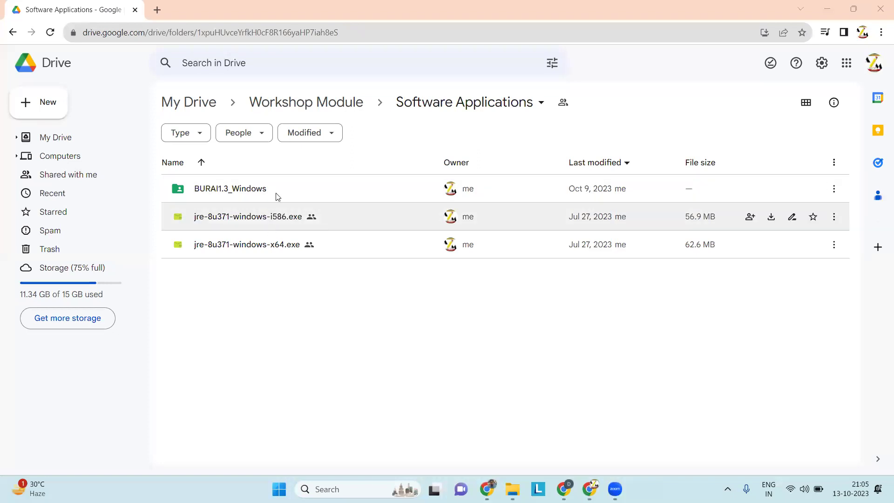
Search the web for "burai" in a new tab and open the BURAI 1.3 documentation's Download page.
{"action": "left_click", "coordinate": [157, 10]}
{"action": "type", "text": "burai"}
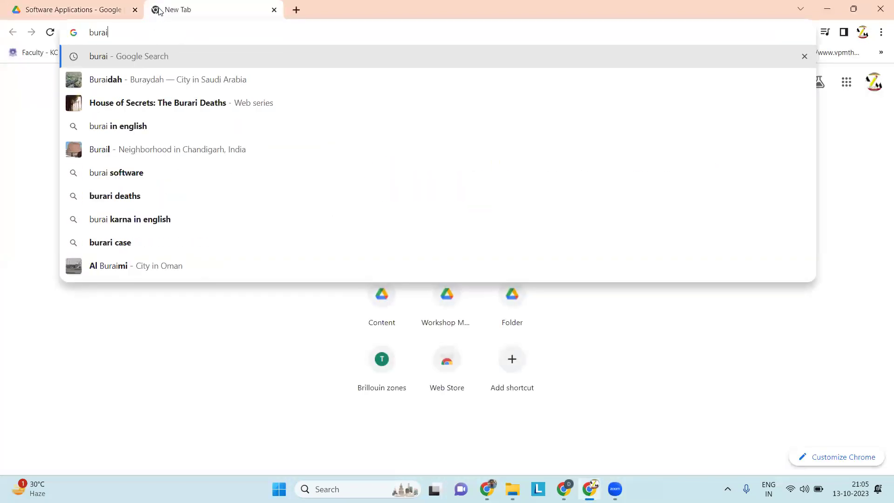
{"action": "key", "text": "Return"}
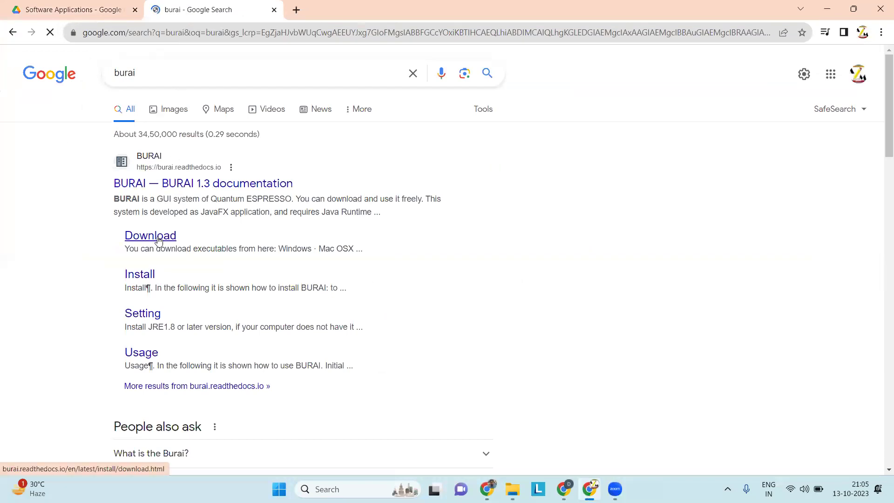
{"action": "left_click", "coordinate": [159, 238]}
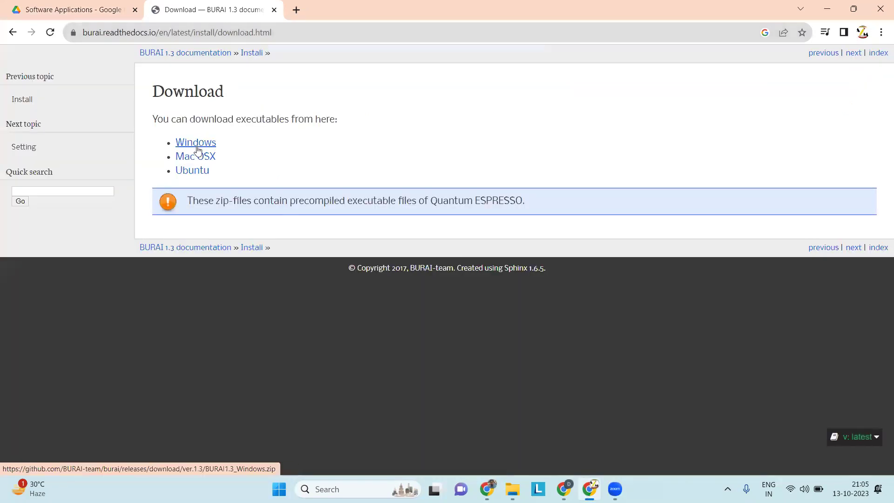
Check the Software Applications folder in Drive, return to the BURAI download page and select its full web address.
{"action": "left_click", "coordinate": [93, 9]}
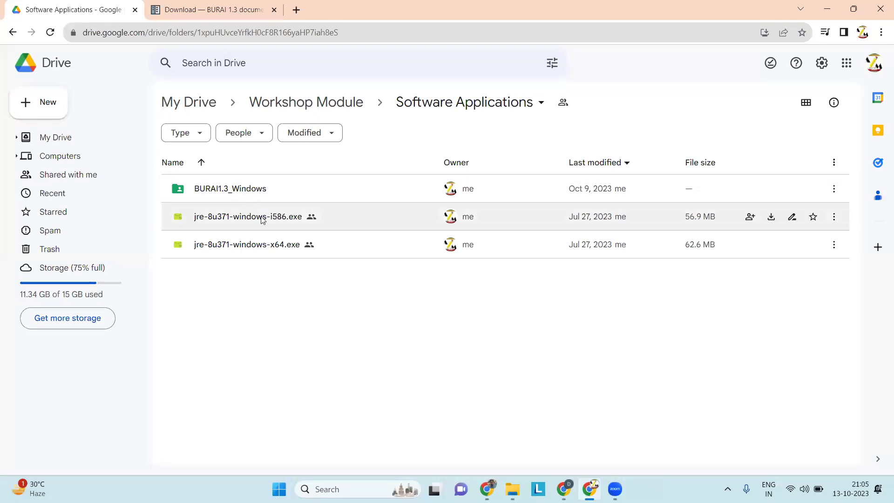
{"action": "left_click", "coordinate": [180, 9]}
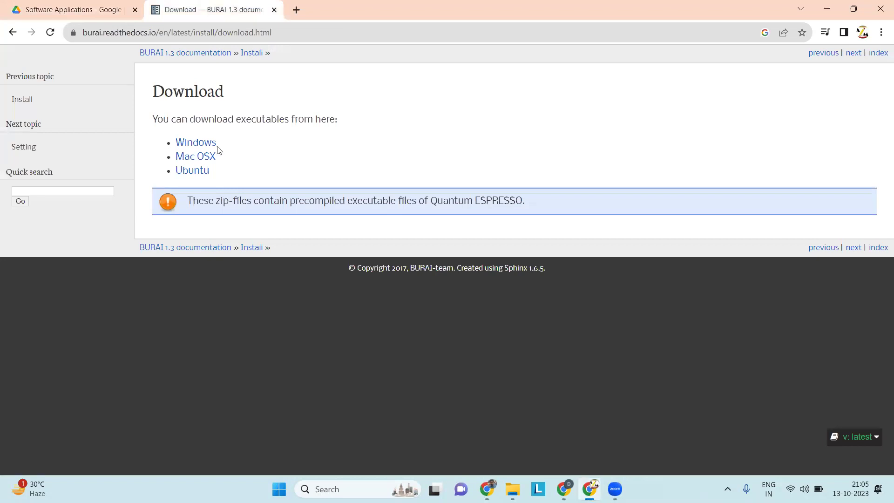
{"action": "left_click", "coordinate": [256, 32]}
{"action": "left_click", "coordinate": [257, 32]}
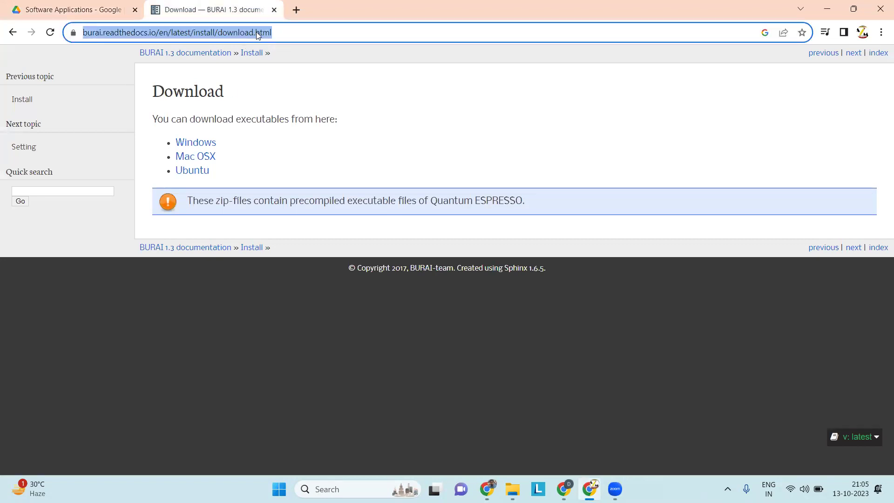
{"action": "key", "text": "alt+Tab"}
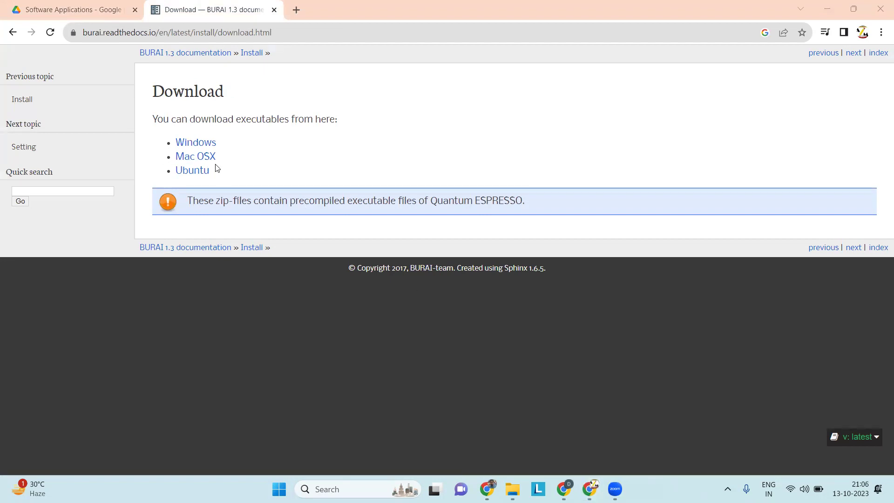
Show the actions available for the BURAI1.3_Windows folder in Drive and point out the jre-8u371-windows-x64.exe installer.
{"action": "left_click", "coordinate": [98, 9]}
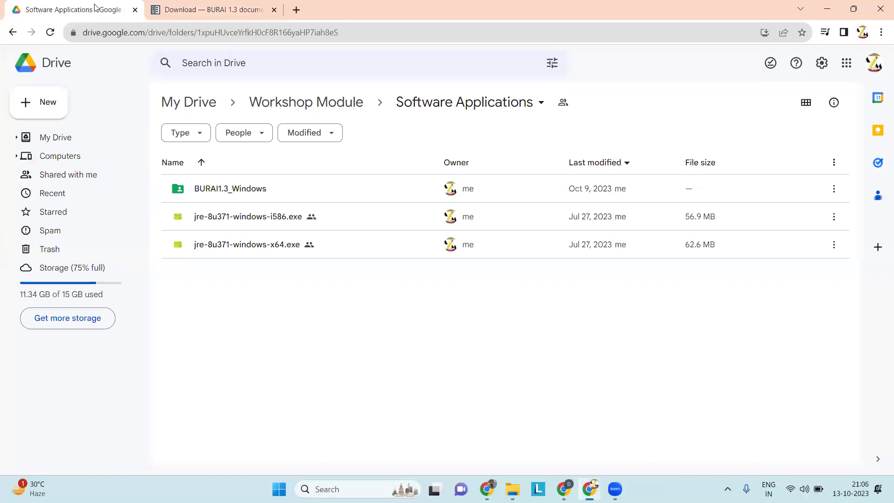
{"action": "right_click", "coordinate": [250, 189]}
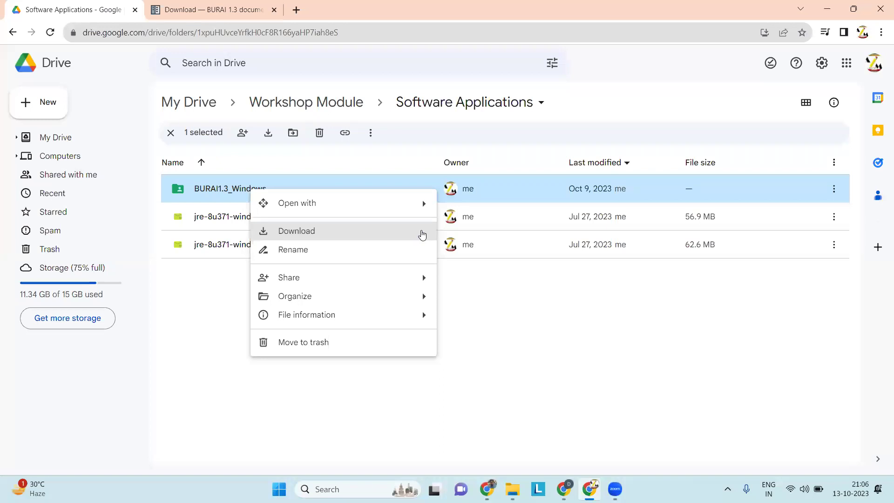
{"action": "left_click", "coordinate": [232, 244]}
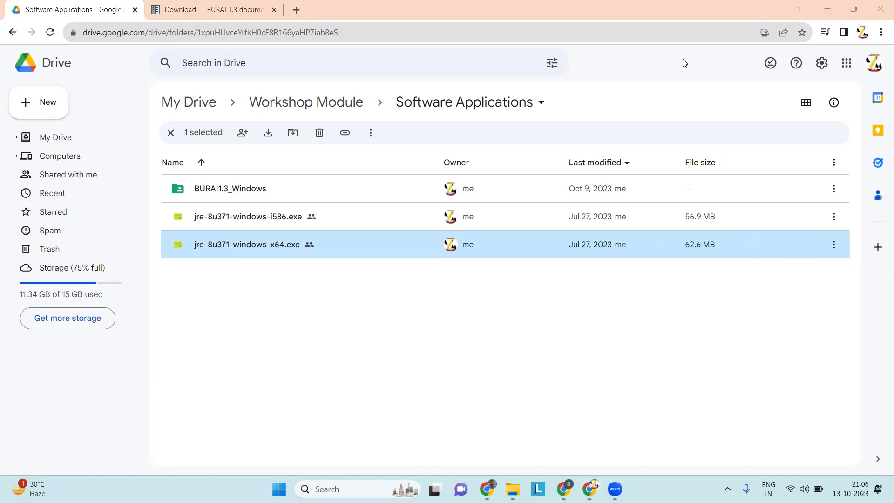
{"action": "left_click", "coordinate": [629, 321]}
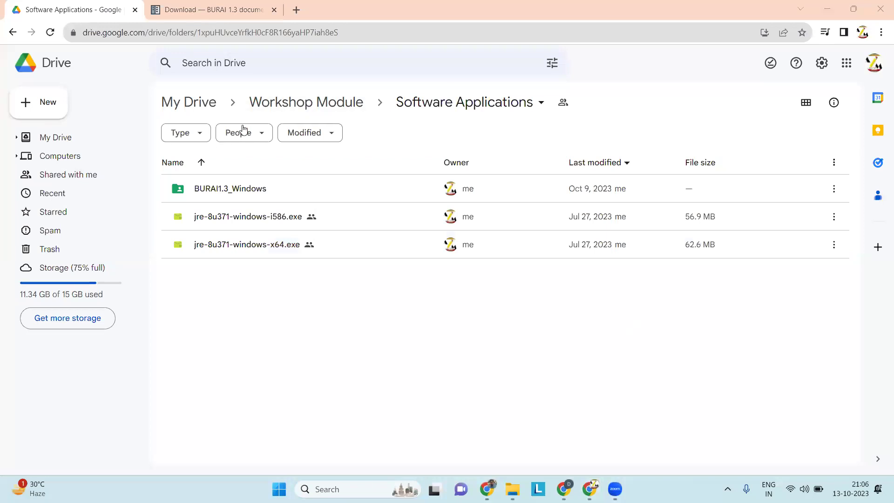
Go to the References folder inside Workshop Module and open 5.pdf.
{"action": "left_click", "coordinate": [275, 113]}
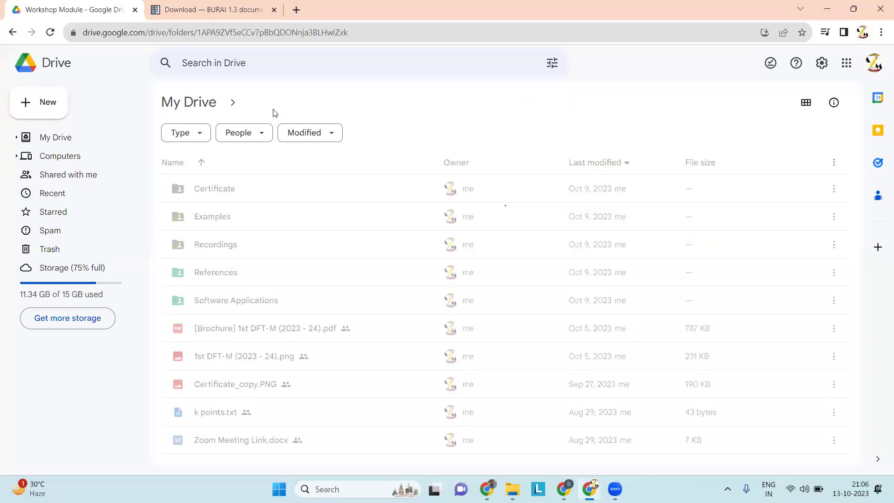
{"action": "double_click", "coordinate": [237, 275]}
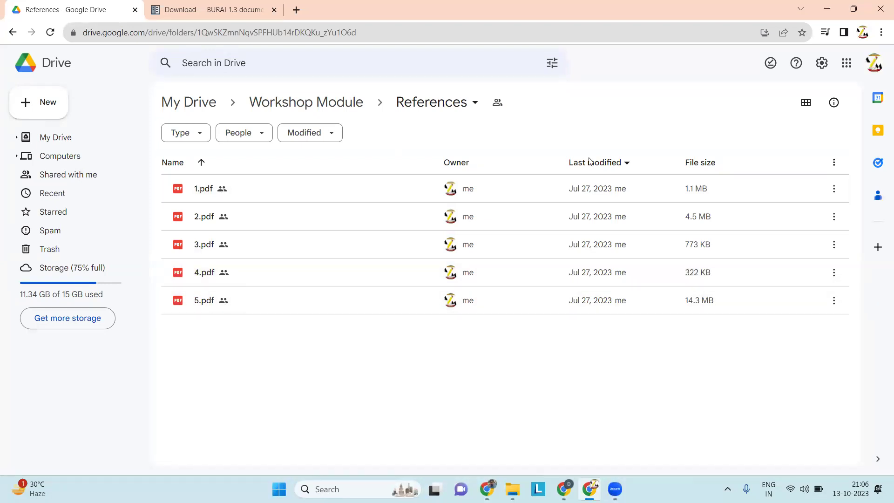
{"action": "left_click", "coordinate": [215, 310]}
{"action": "double_click", "coordinate": [215, 310]}
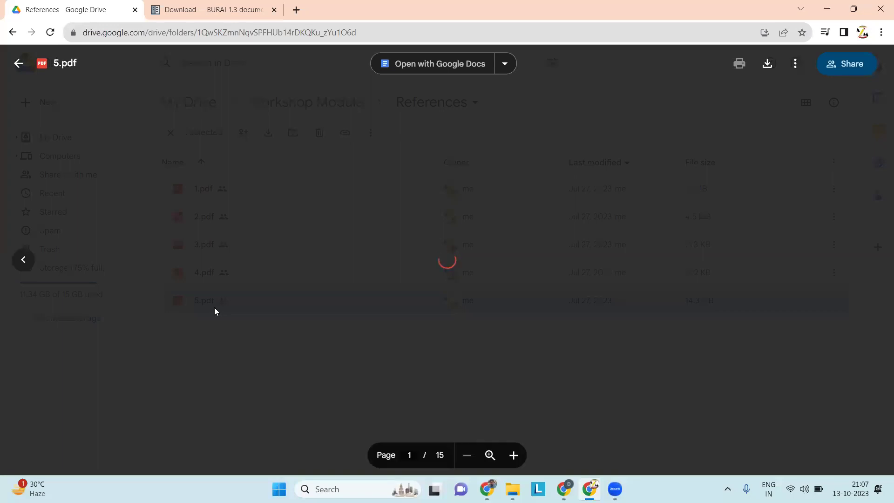
Look through 5.pdf from the title page to the Computational Details section and enlarge the page for reading.
{"action": "scroll", "coordinate": [372, 313], "scroll_direction": "down", "scroll_amount": 1}
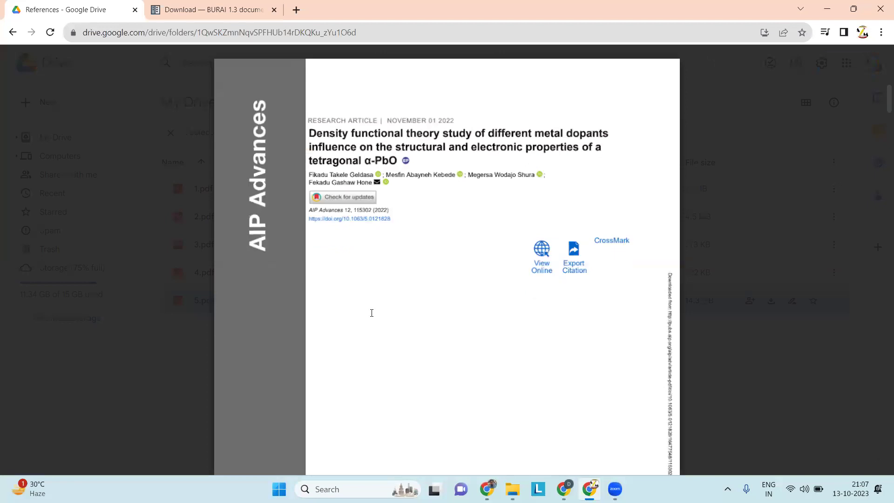
{"action": "scroll", "coordinate": [371, 313], "scroll_direction": "down", "scroll_amount": 1}
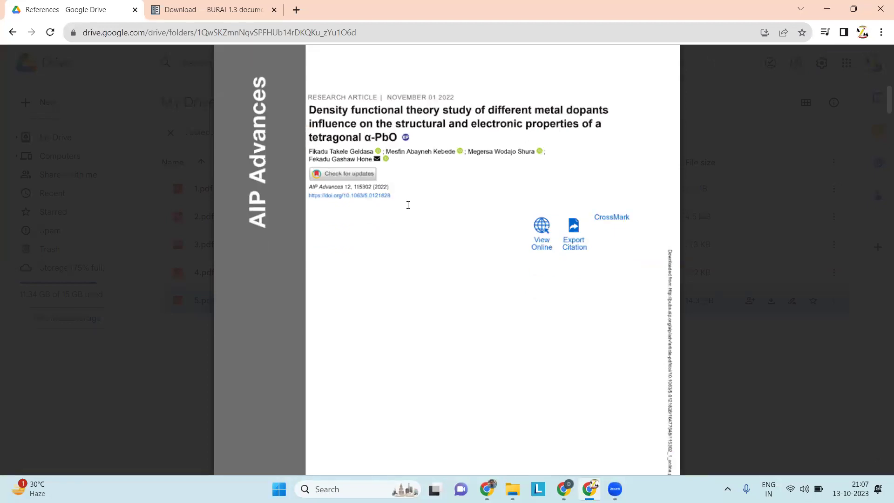
{"action": "scroll", "coordinate": [408, 205], "scroll_direction": "down", "scroll_amount": 1}
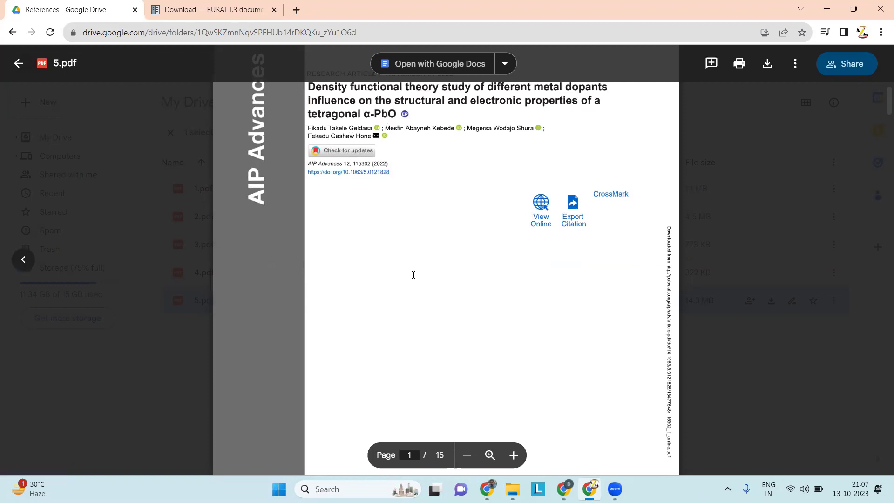
{"action": "scroll", "coordinate": [413, 275], "scroll_direction": "down", "scroll_amount": 1}
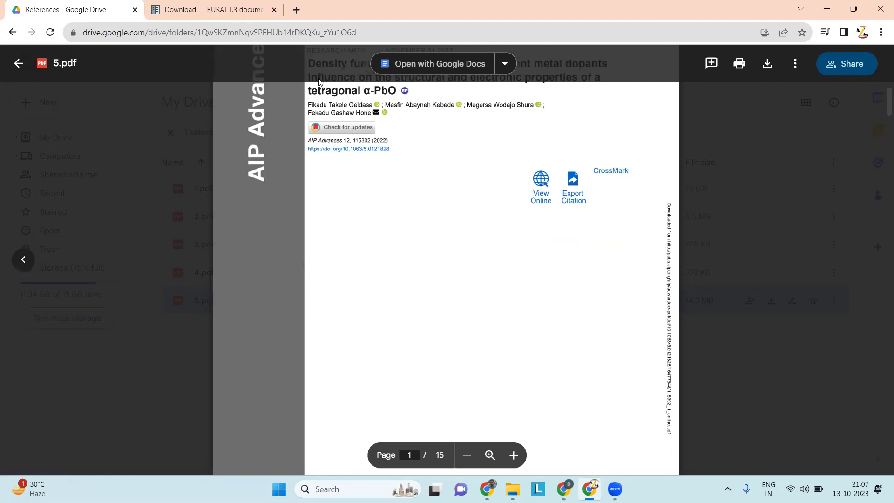
{"action": "scroll", "coordinate": [476, 306], "scroll_direction": "down", "scroll_amount": 1}
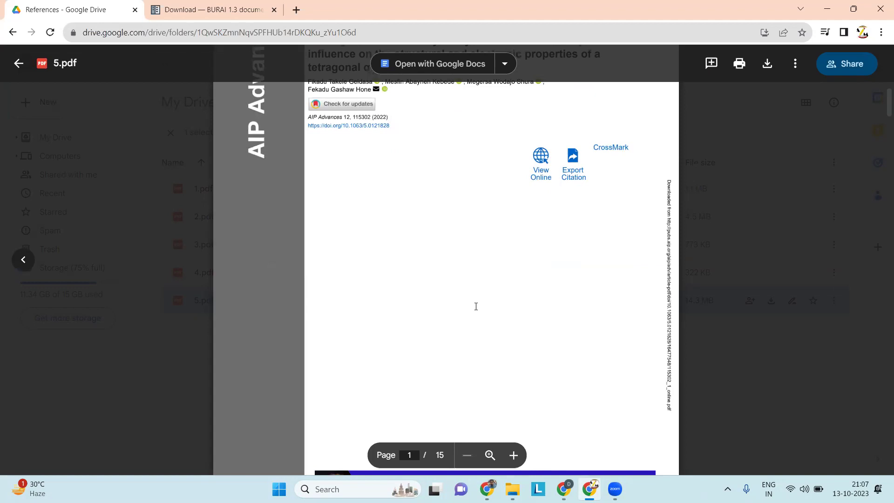
{"action": "scroll", "coordinate": [476, 306], "scroll_direction": "down", "scroll_amount": 15}
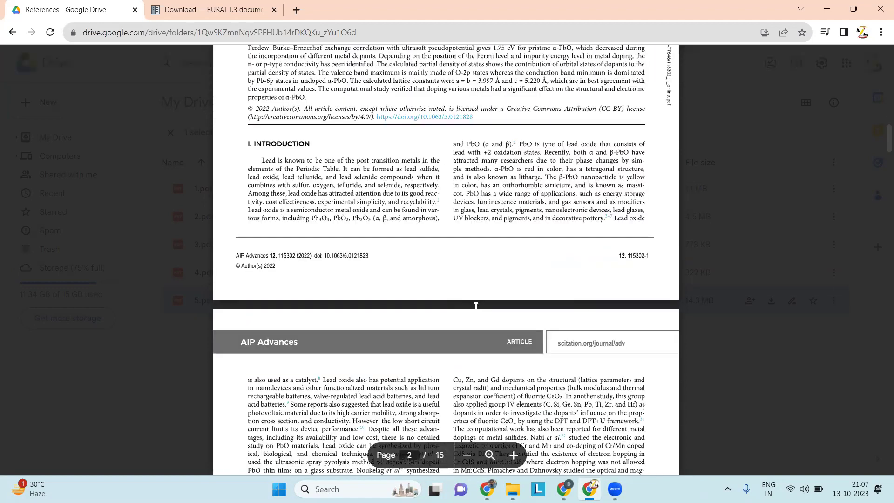
{"action": "scroll", "coordinate": [475, 307], "scroll_direction": "down", "scroll_amount": 7}
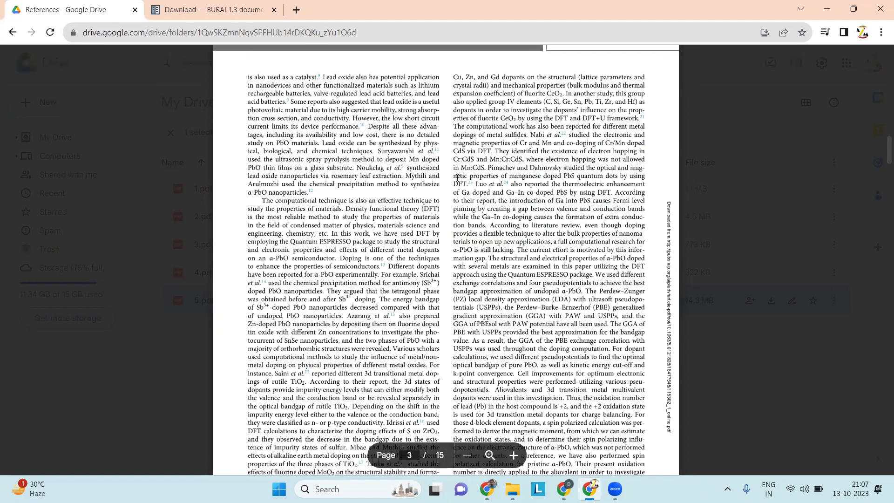
{"action": "scroll", "coordinate": [454, 421], "scroll_direction": "down", "scroll_amount": 8}
{"action": "left_click", "coordinate": [489, 457]}
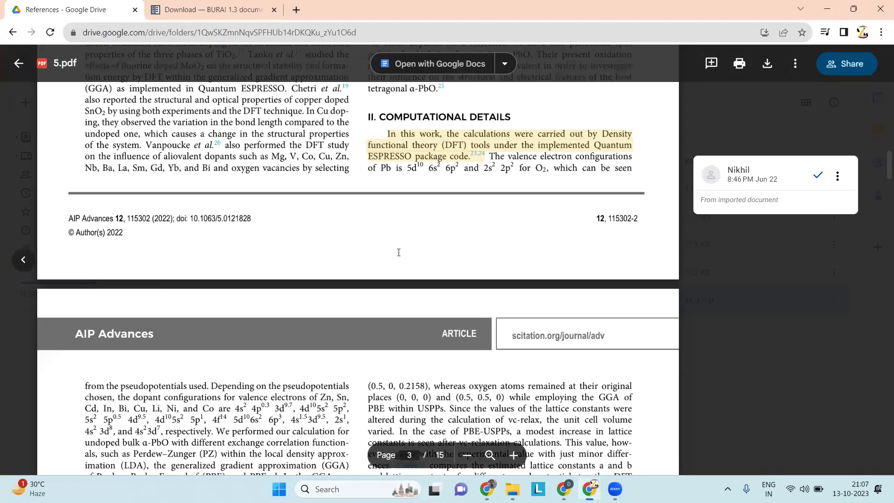
Select the page 4 passages on exchange-correlation functionals, then those from ultrasoft pseudopotentials through the self-consistent relaxation criterion.
{"action": "scroll", "coordinate": [398, 252], "scroll_direction": "down", "scroll_amount": 3}
{"action": "scroll", "coordinate": [326, 281], "scroll_direction": "down", "scroll_amount": 3}
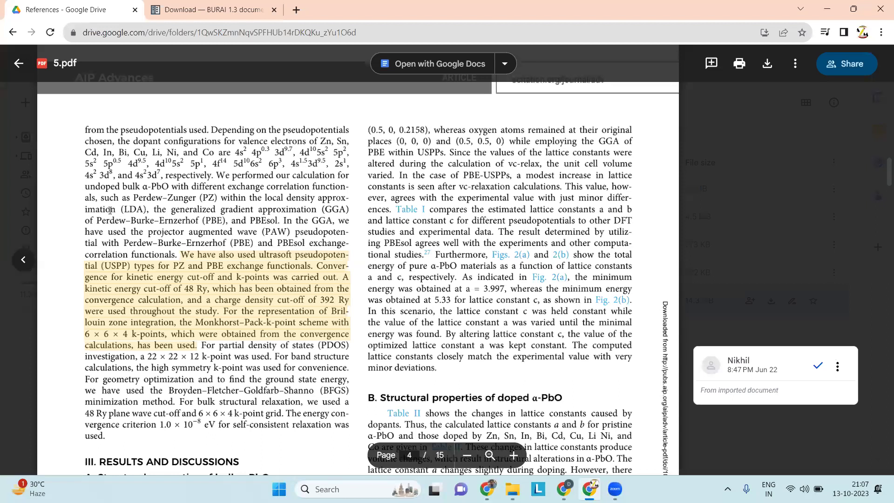
{"action": "left_click_drag", "start_coordinate": [134, 198], "coordinate": [183, 211]}
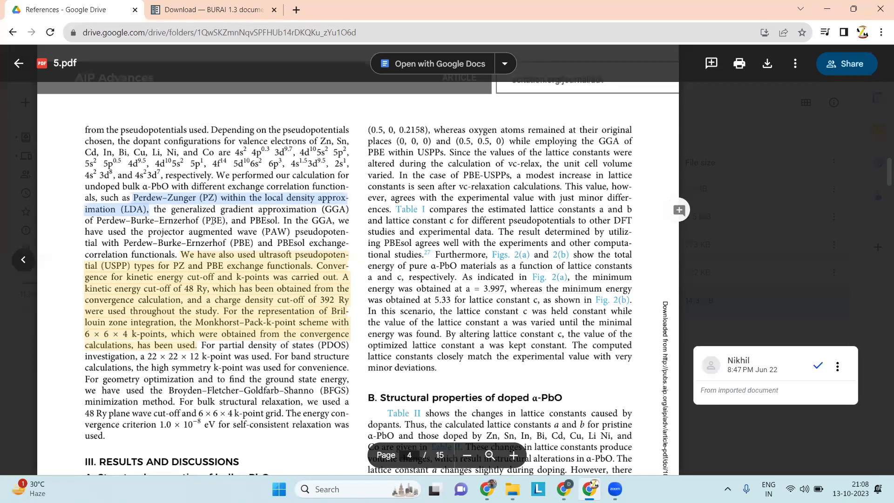
{"action": "left_click_drag", "start_coordinate": [247, 238], "coordinate": [310, 254]}
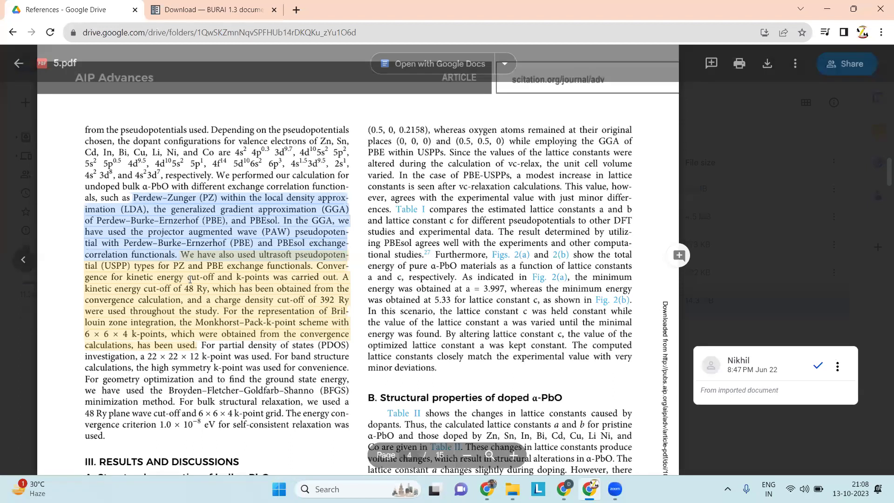
{"action": "left_click", "coordinate": [182, 253]}
{"action": "left_click_drag", "start_coordinate": [182, 252], "coordinate": [332, 407]}
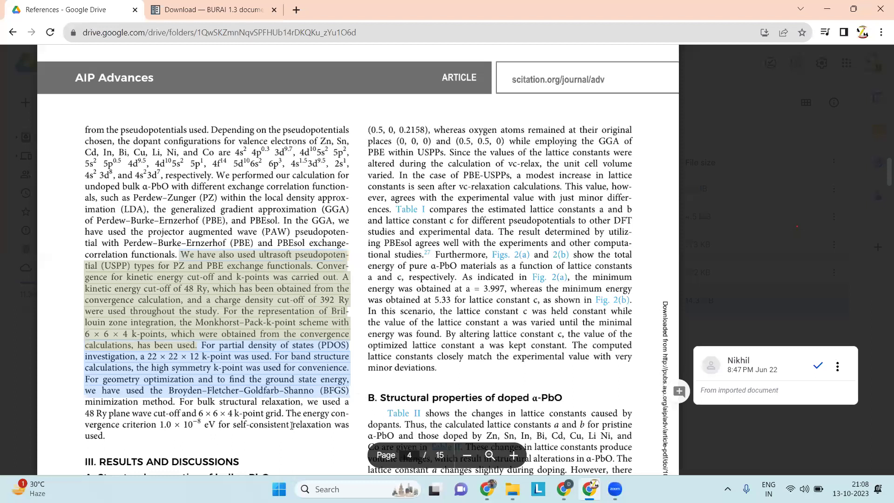
{"action": "left_click_drag", "start_coordinate": [292, 425], "coordinate": [292, 426]}
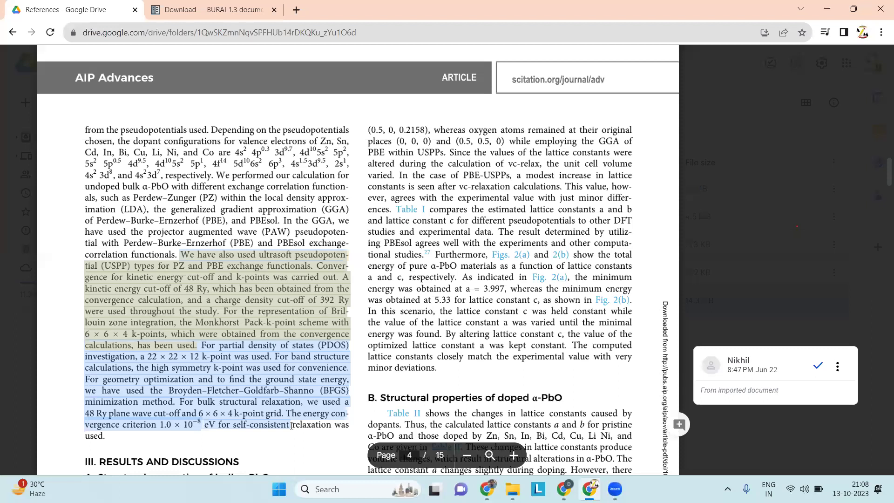
{"action": "left_click_drag", "start_coordinate": [291, 433], "coordinate": [332, 426]}
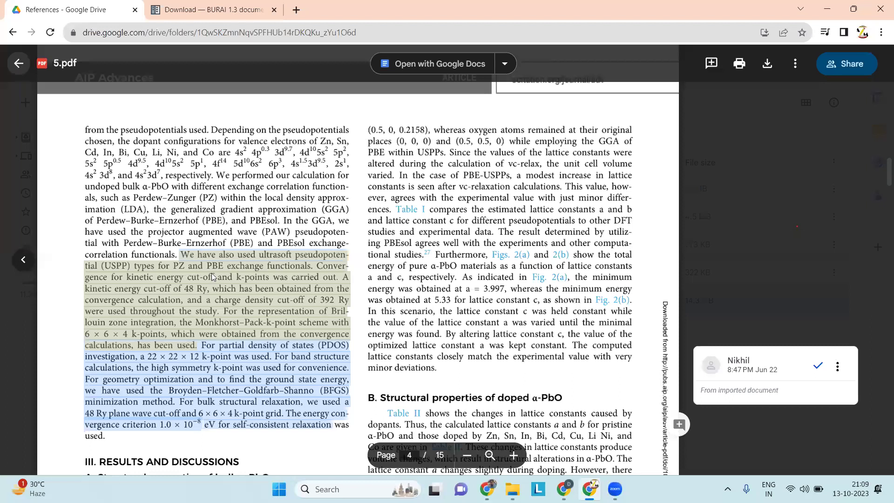
Switch the preview to 4.pdf and select its title, "Capture of Toxic Oxo-anions from Water using Metal-Organic Frameworks".
{"action": "key", "text": "Left"}
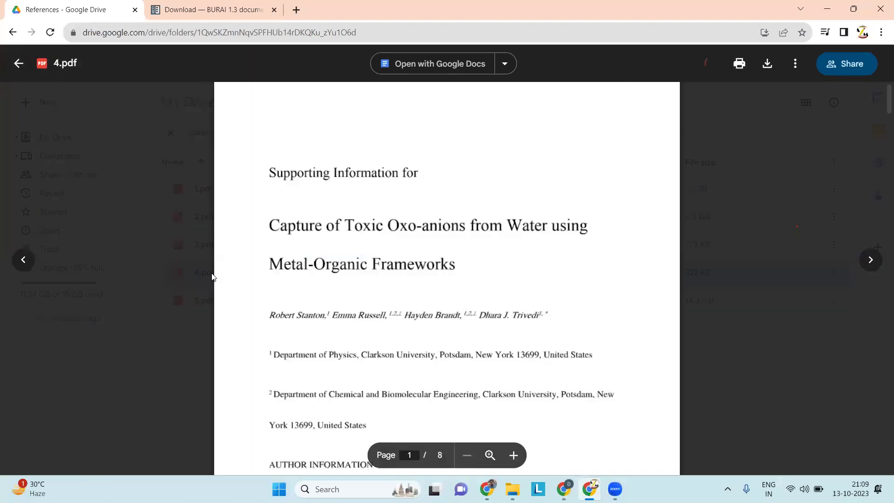
{"action": "scroll", "coordinate": [212, 277], "scroll_direction": "down", "scroll_amount": 1}
{"action": "scroll", "coordinate": [212, 277], "scroll_direction": "down", "scroll_amount": 1}
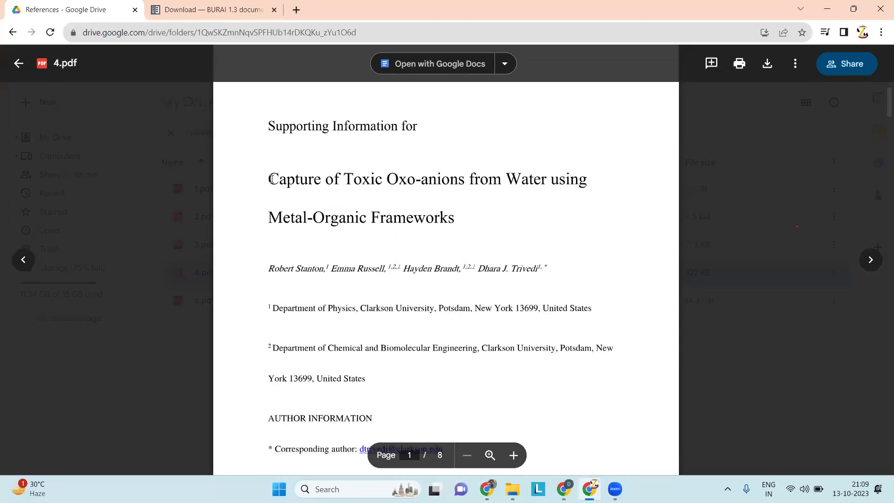
{"action": "left_click_drag", "start_coordinate": [276, 178], "coordinate": [445, 224]}
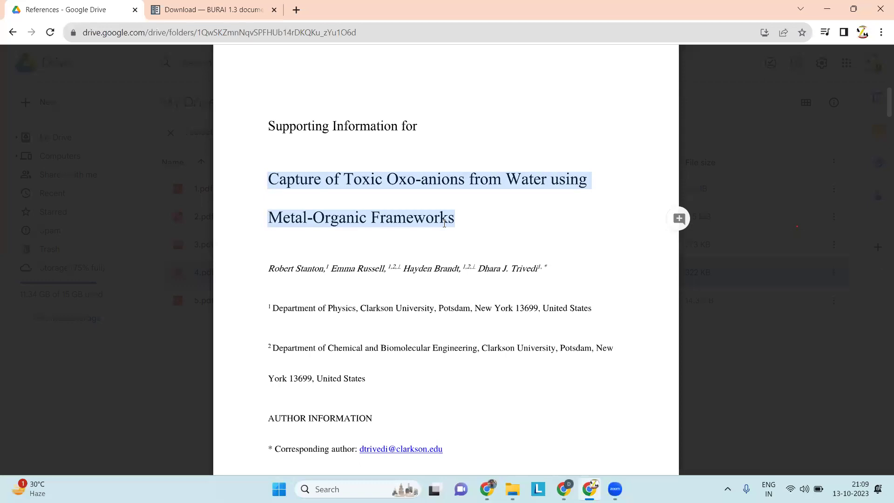
{"action": "left_click", "coordinate": [444, 223]}
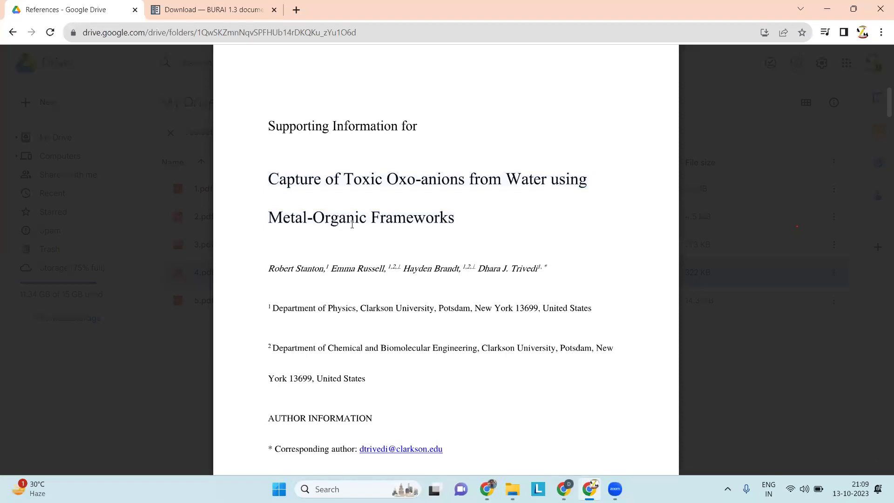
Go to the Computational Methods section of 4.pdf and select the words "Broyden-Fletcher-Goldfarb-Shanno (BFGS) algorithm".
{"action": "scroll", "coordinate": [352, 225], "scroll_direction": "down", "scroll_amount": 8}
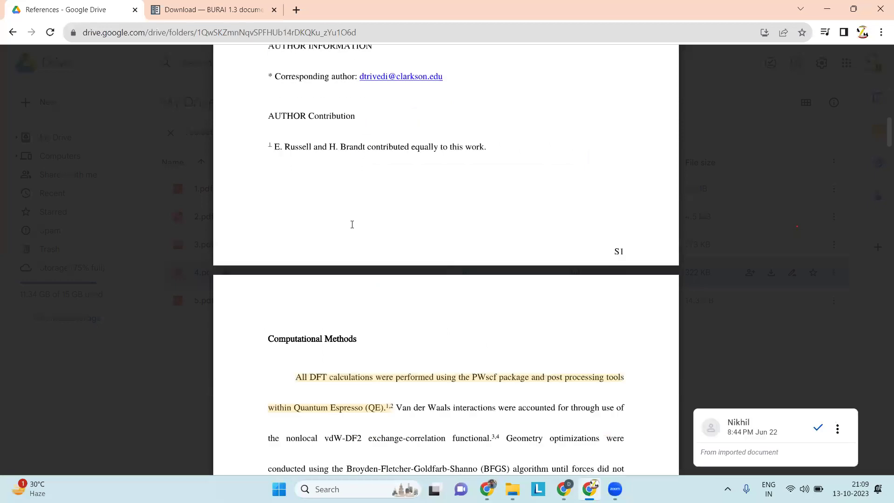
{"action": "scroll", "coordinate": [352, 224], "scroll_direction": "down", "scroll_amount": 5}
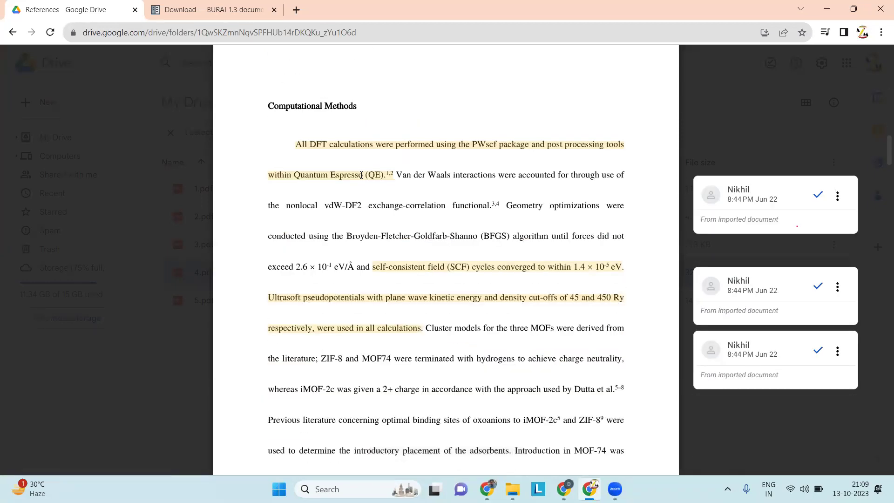
{"action": "left_click_drag", "start_coordinate": [346, 235], "coordinate": [513, 235]}
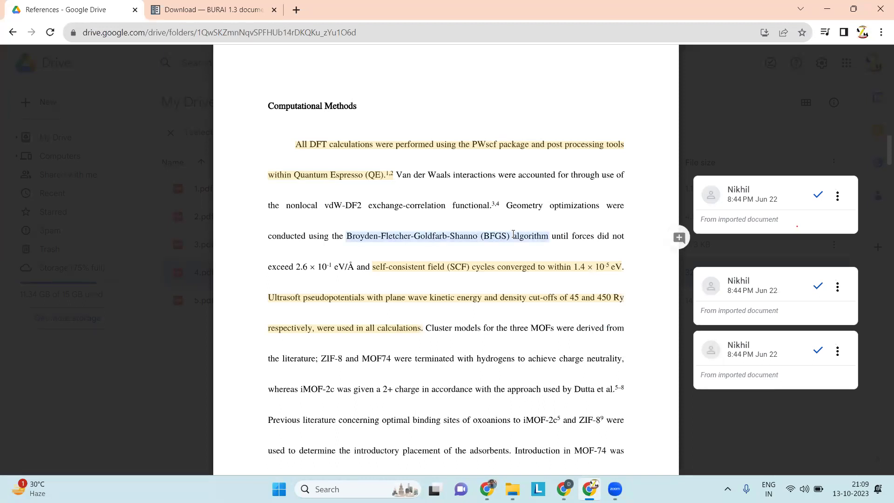
Select the words from "exchange-correlation functional" to "Geometry" in the Computational Methods of 4.pdf, then clear the selection.
{"action": "left_click", "coordinate": [397, 202]}
{"action": "left_click_drag", "start_coordinate": [367, 205], "coordinate": [543, 205]}
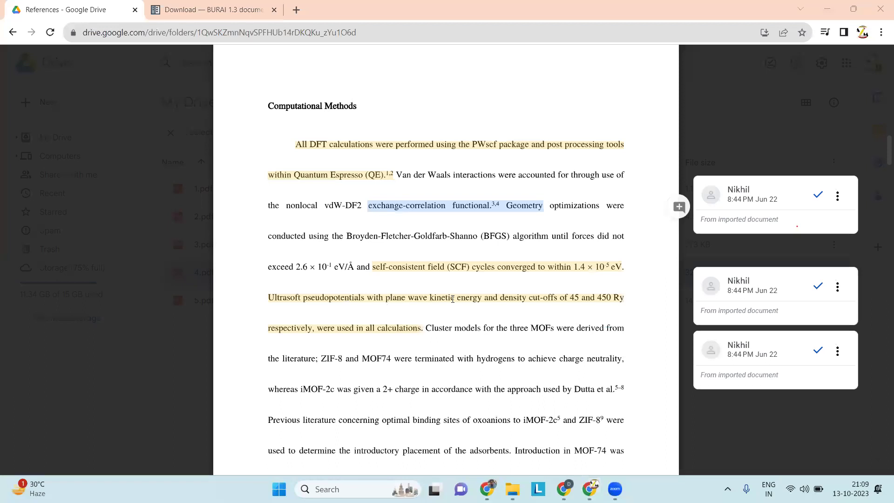
{"action": "left_click", "coordinate": [448, 349]}
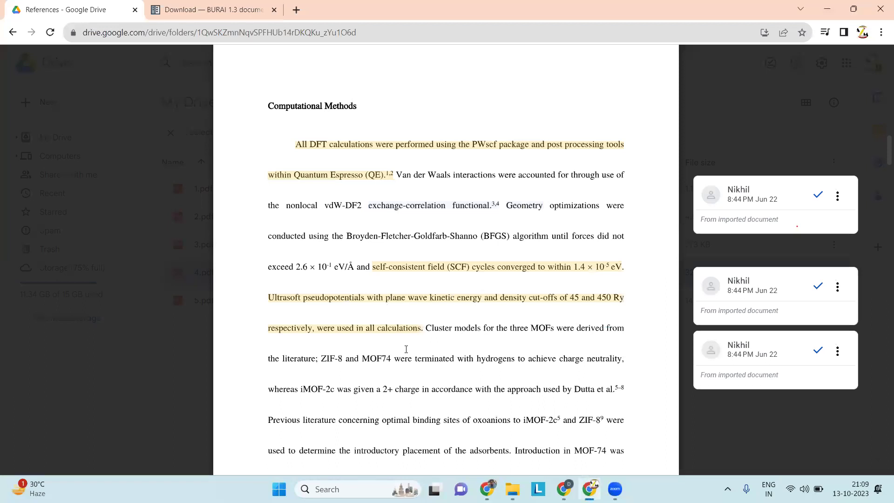
Close the 4.pdf preview, deselect the file and go back to the Workshop Module folder.
{"action": "left_click", "coordinate": [162, 376]}
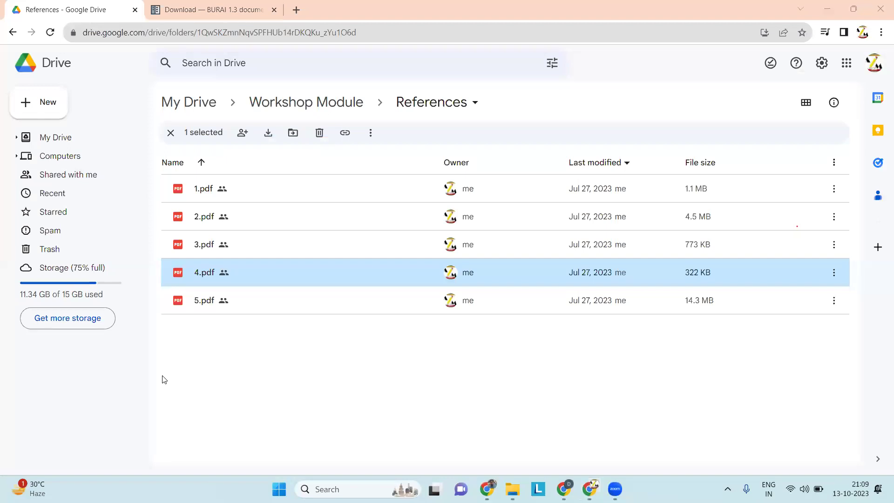
{"action": "left_click", "coordinate": [170, 132]}
{"action": "left_click", "coordinate": [328, 110]}
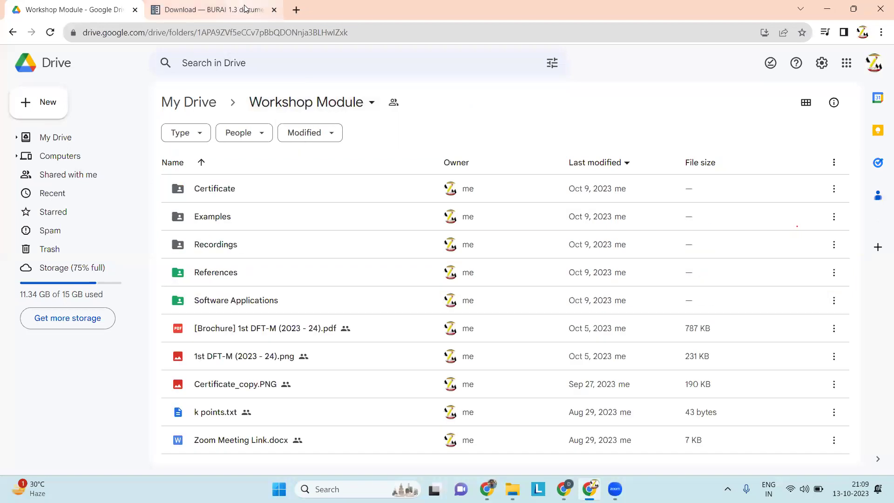
Search Google for "quantum espresso" in a new browser tab.
{"action": "mouse_move", "coordinate": [246, 8]}
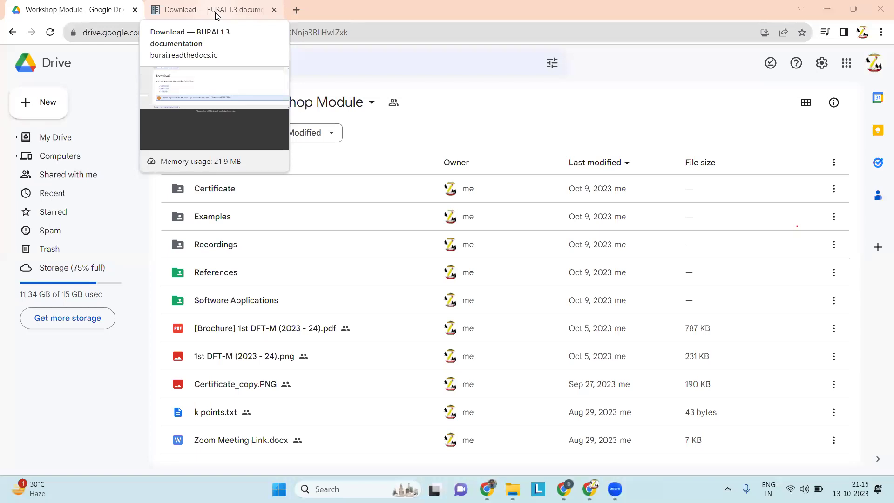
{"action": "left_click", "coordinate": [292, 10]}
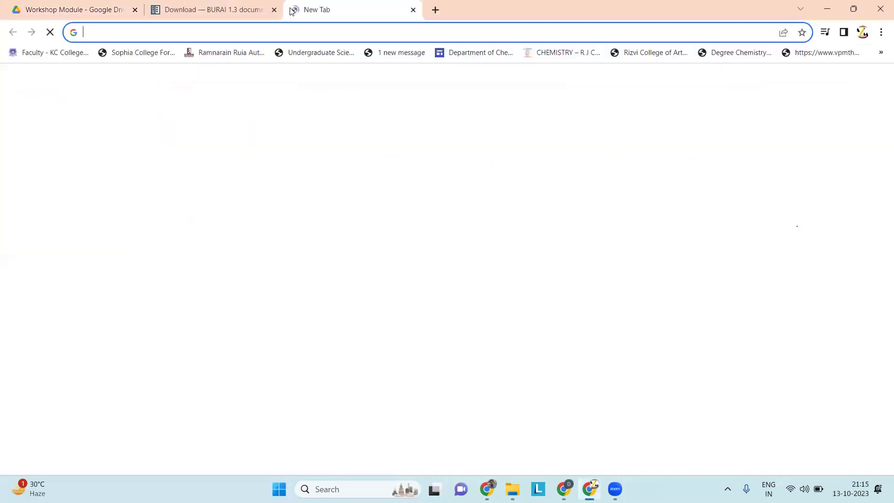
{"action": "type", "text": "quan"}
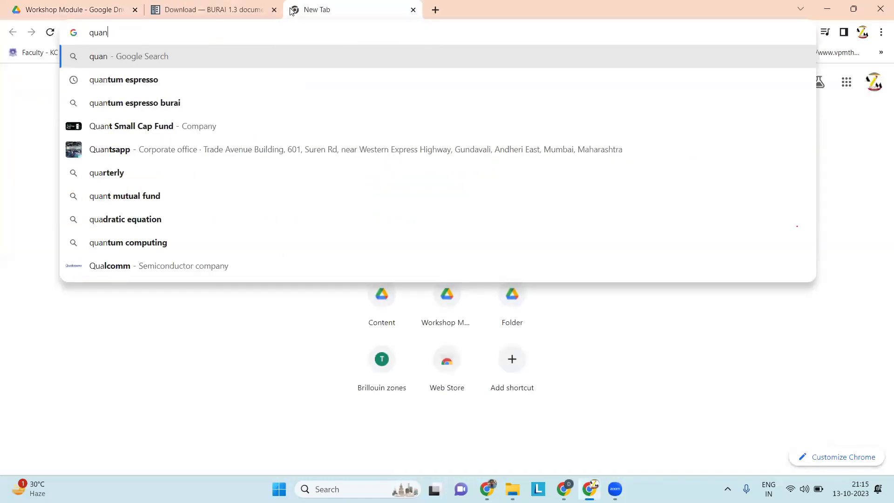
{"action": "type", "text": "tum es"}
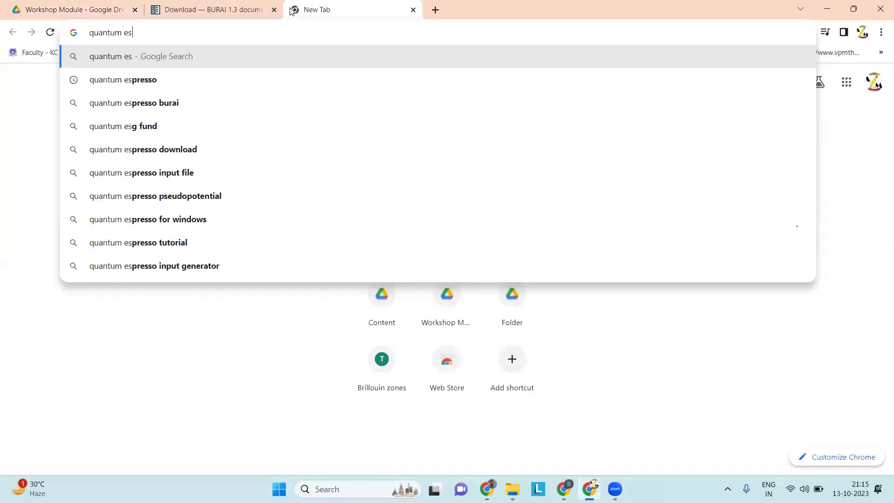
{"action": "key", "text": "Down"}
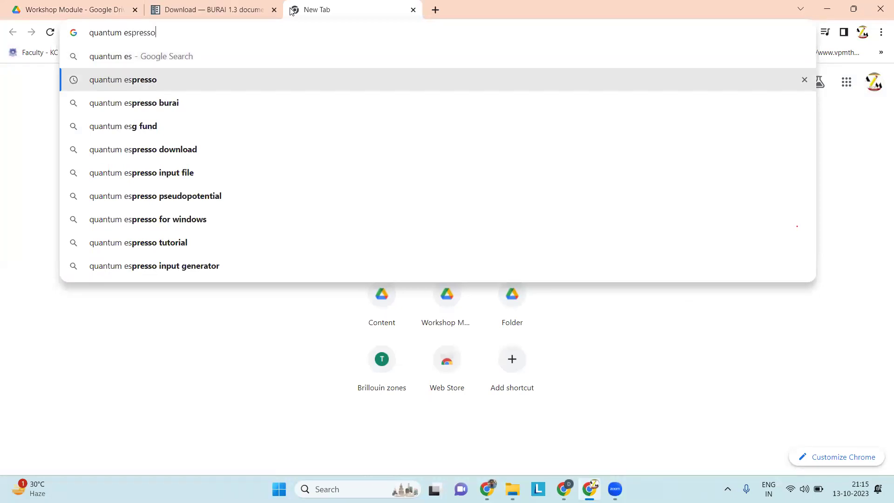
{"action": "key", "text": "Return"}
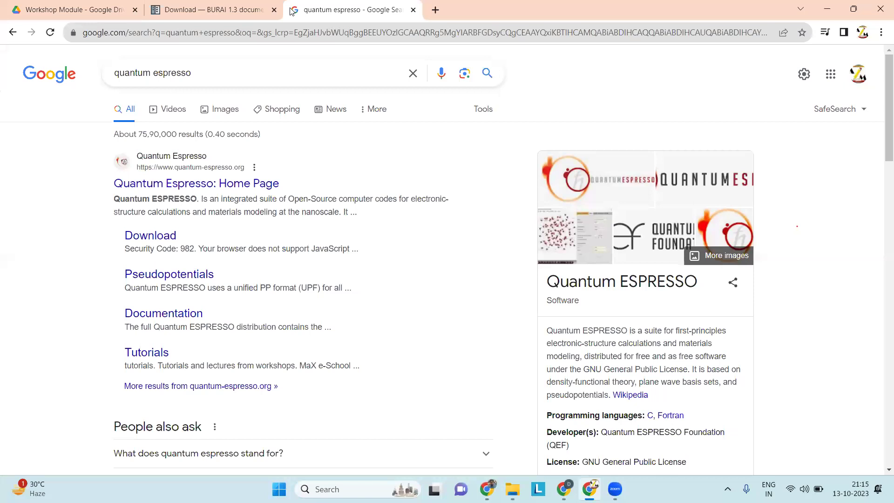
Look through the search results to the IOPscience article and select its publication year, then its citation count.
{"action": "scroll", "coordinate": [290, 10], "scroll_direction": "down", "scroll_amount": 5}
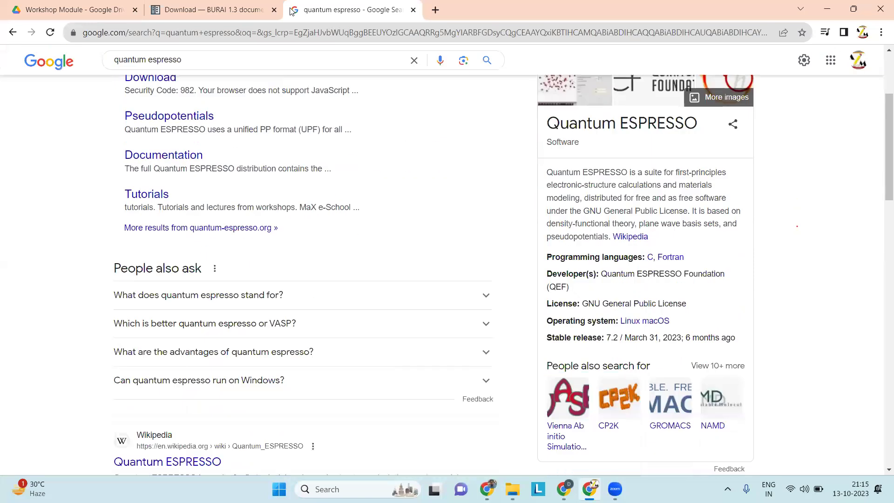
{"action": "scroll", "coordinate": [290, 10], "scroll_direction": "down", "scroll_amount": 6}
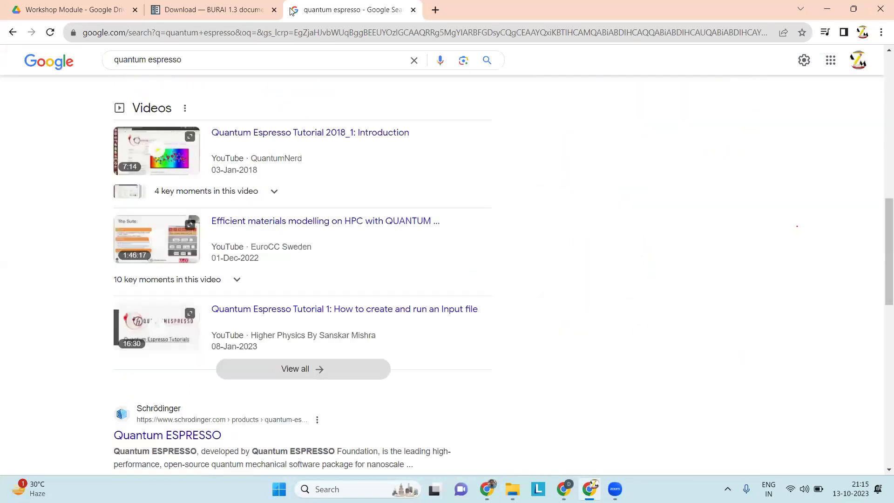
{"action": "scroll", "coordinate": [290, 10], "scroll_direction": "down", "scroll_amount": 4}
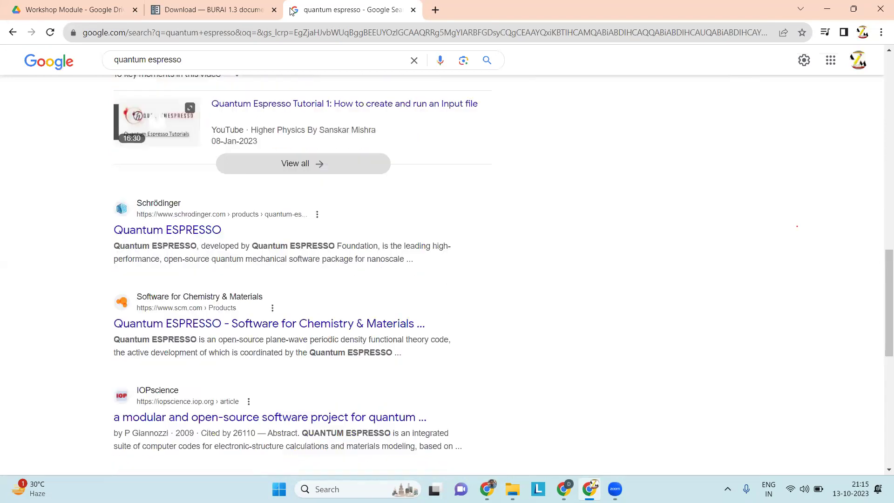
{"action": "scroll", "coordinate": [124, 293], "scroll_direction": "down", "scroll_amount": 1}
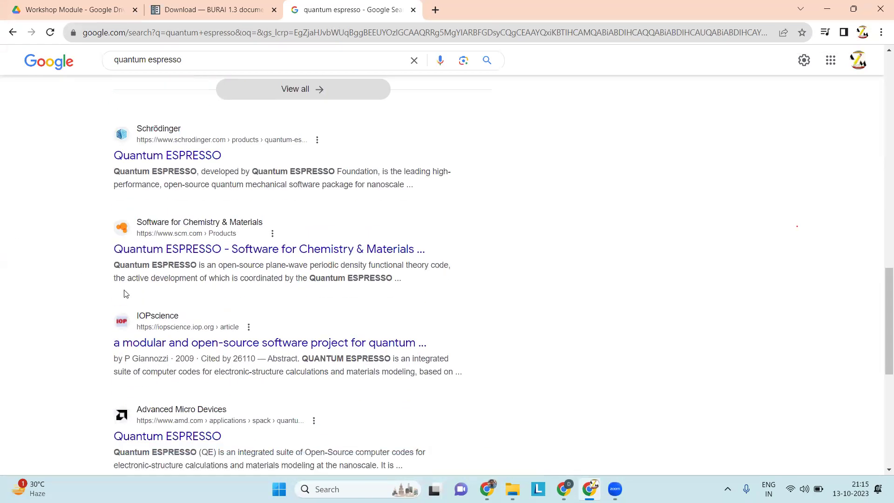
{"action": "double_click", "coordinate": [184, 359]}
{"action": "left_click", "coordinate": [197, 360]}
{"action": "left_click_drag", "start_coordinate": [197, 360], "coordinate": [176, 358]}
{"action": "left_click_drag", "start_coordinate": [233, 359], "coordinate": [260, 359]}
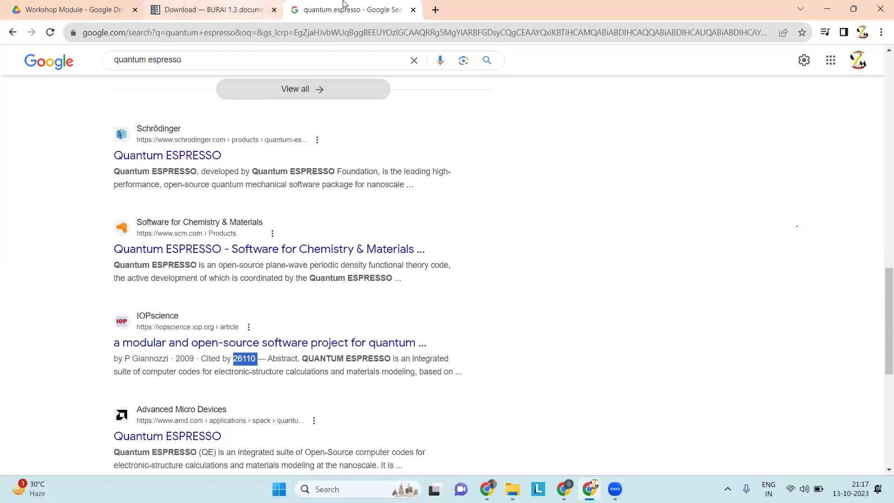
Search Google for "burai" in a new tab, review the results and close that tab.
{"action": "left_click", "coordinate": [437, 10]}
{"action": "type", "text": "burai"}
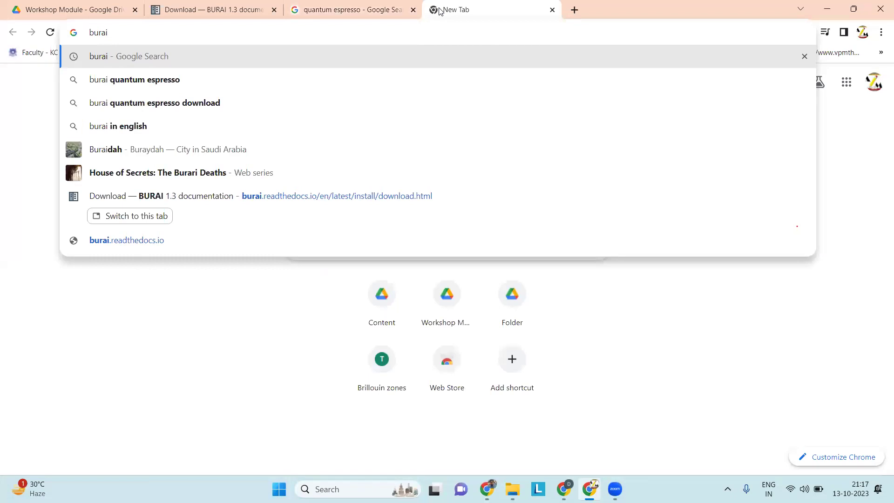
{"action": "key", "text": "Return"}
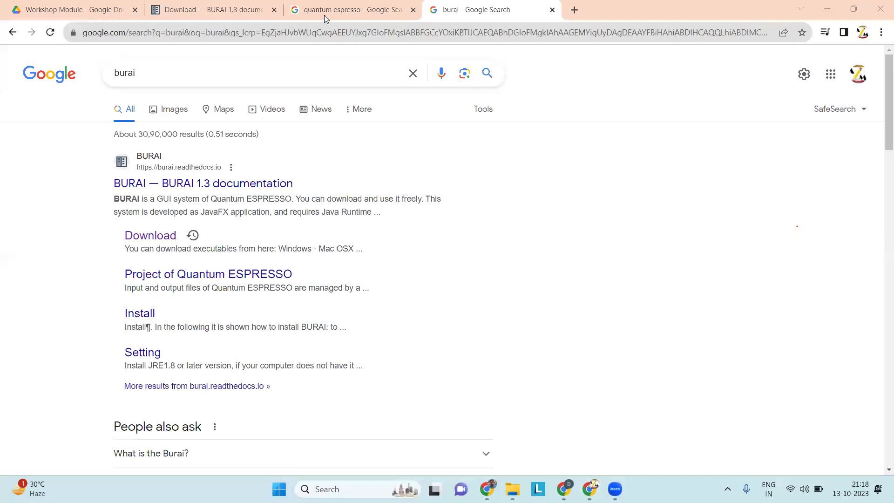
{"action": "left_click", "coordinate": [553, 10]}
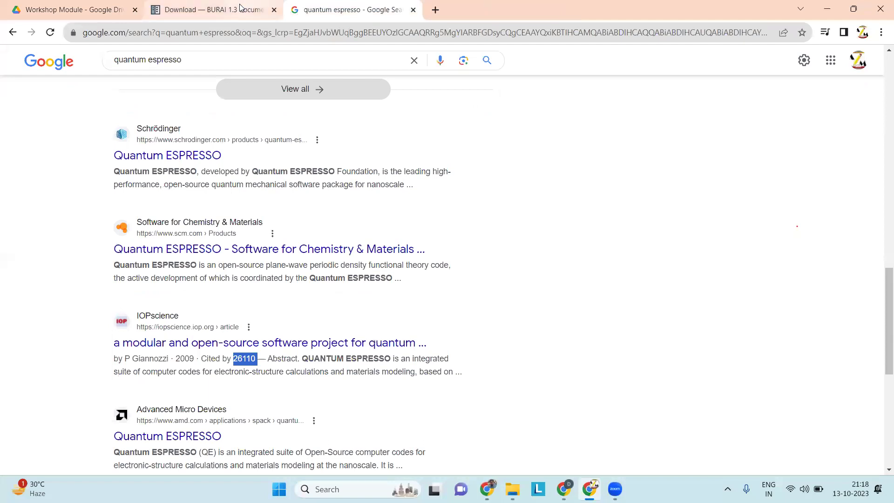
Return to Google Drive, open the Software Applications folder and select the BURAI1.3_Windows folder.
{"action": "left_click", "coordinate": [89, 5]}
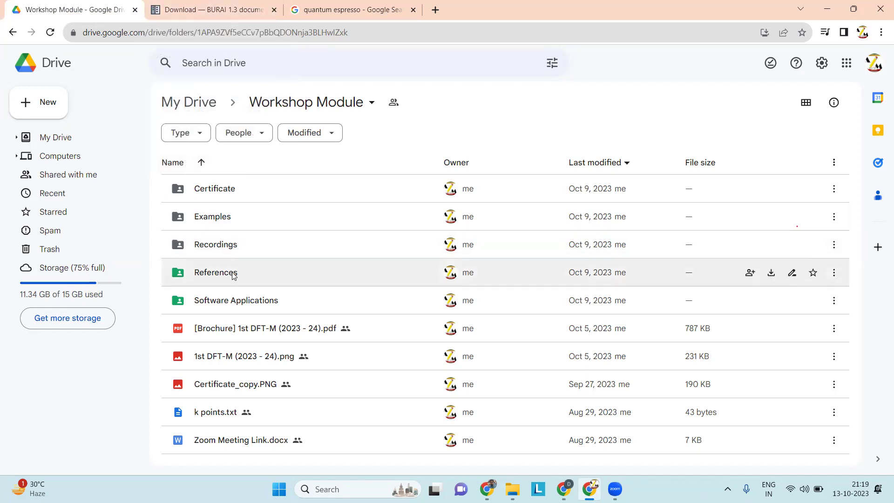
{"action": "double_click", "coordinate": [235, 302]}
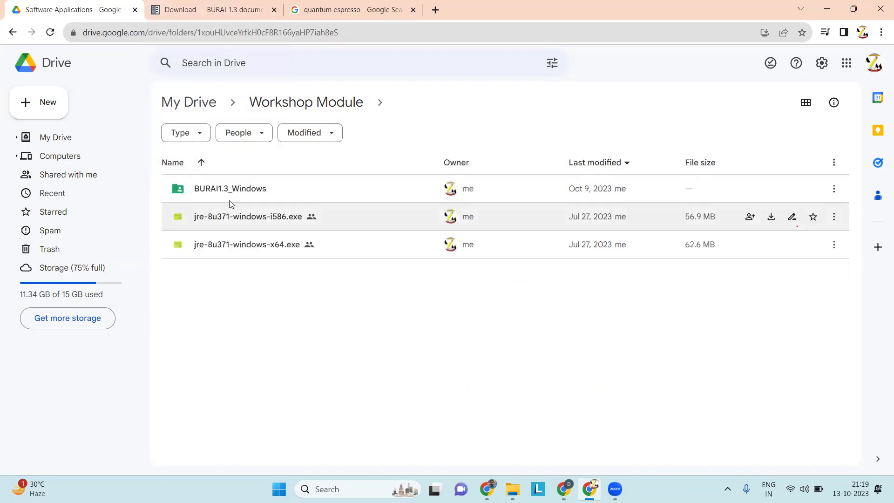
{"action": "left_click", "coordinate": [231, 201]}
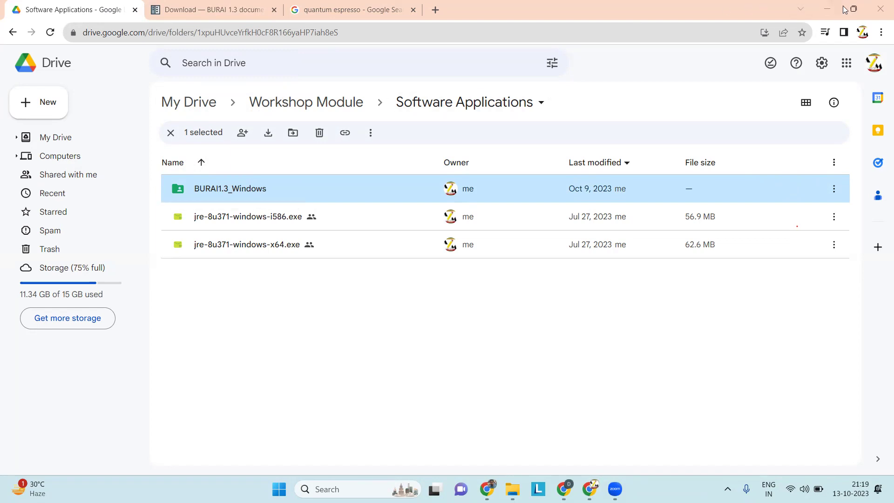
Minimize the open windows, then switch to File Explorer and browse to E:\15. FDP\software+\Software Applcations.
{"action": "left_click", "coordinate": [827, 9]}
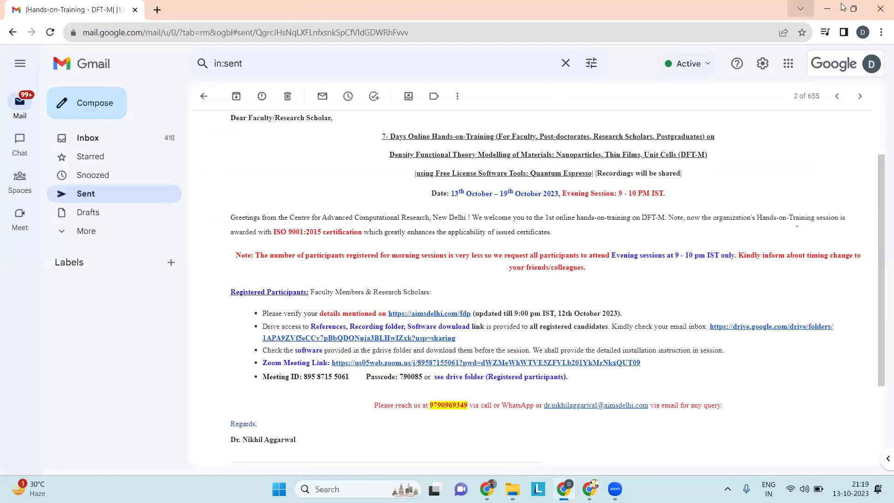
{"action": "left_click", "coordinate": [832, 7]}
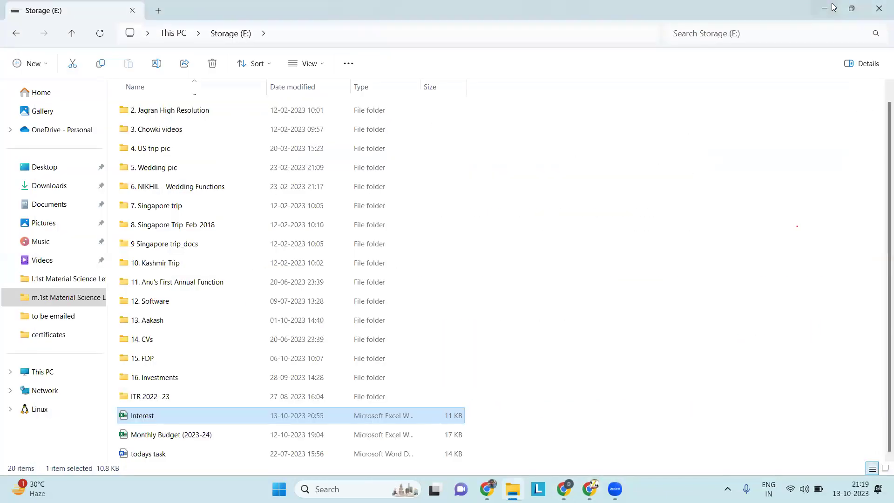
{"action": "left_click", "coordinate": [832, 7]}
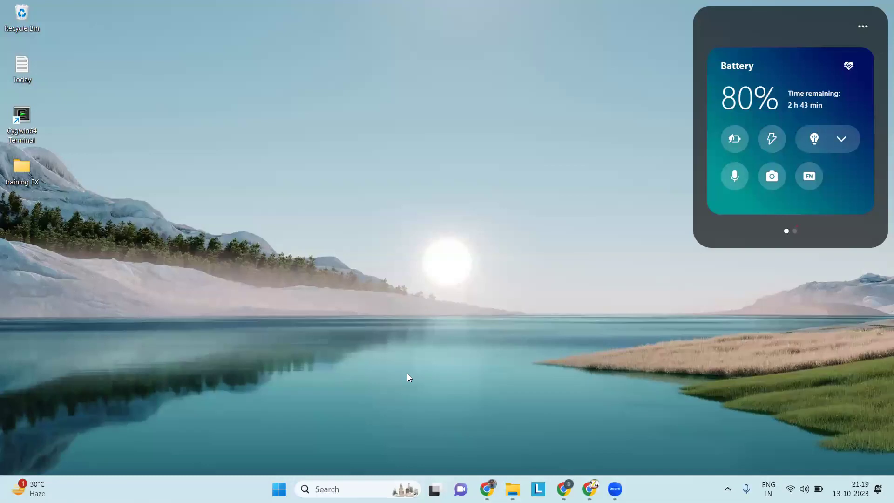
{"action": "left_click", "coordinate": [512, 488]}
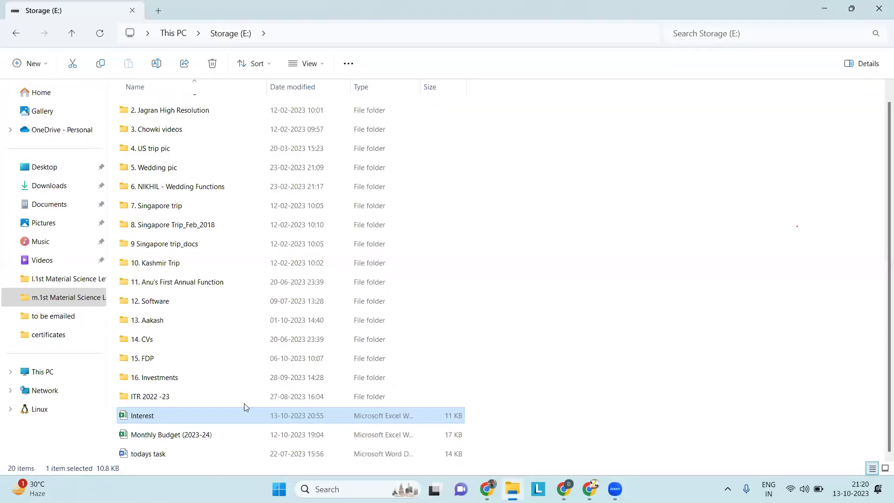
{"action": "double_click", "coordinate": [171, 358]}
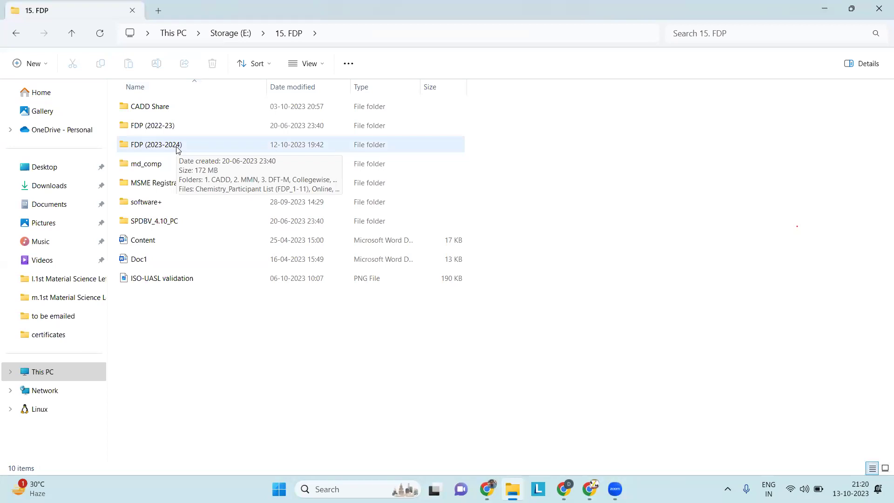
{"action": "double_click", "coordinate": [164, 200]}
{"action": "double_click", "coordinate": [173, 107]}
{"action": "left_click", "coordinate": [173, 107]}
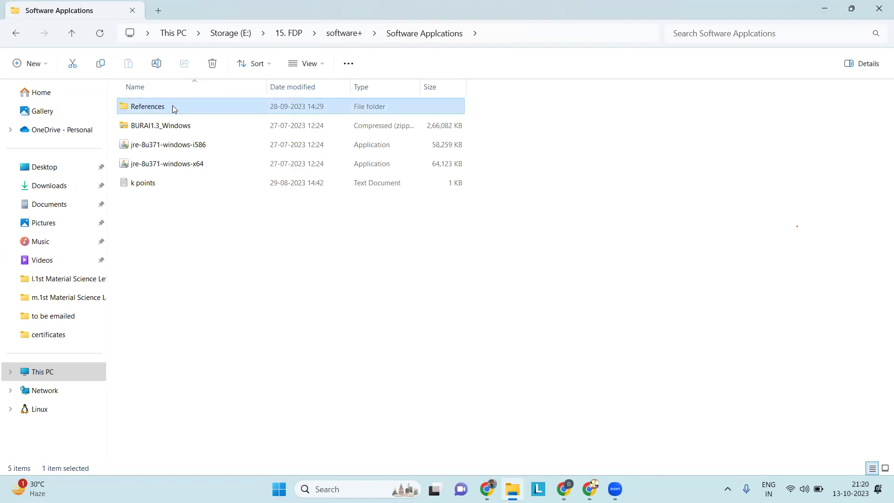
Begin extracting all files from the BURAI1.3_Windows zip archive.
{"action": "left_click", "coordinate": [174, 125]}
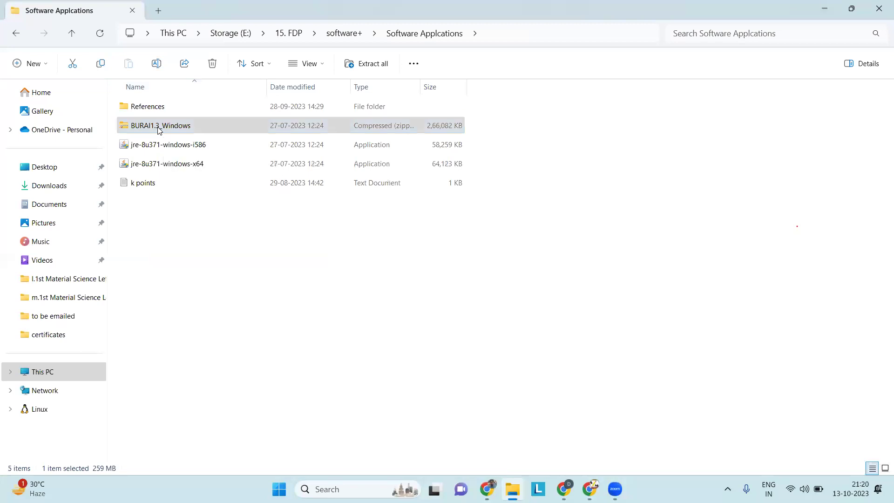
{"action": "right_click", "coordinate": [159, 129]}
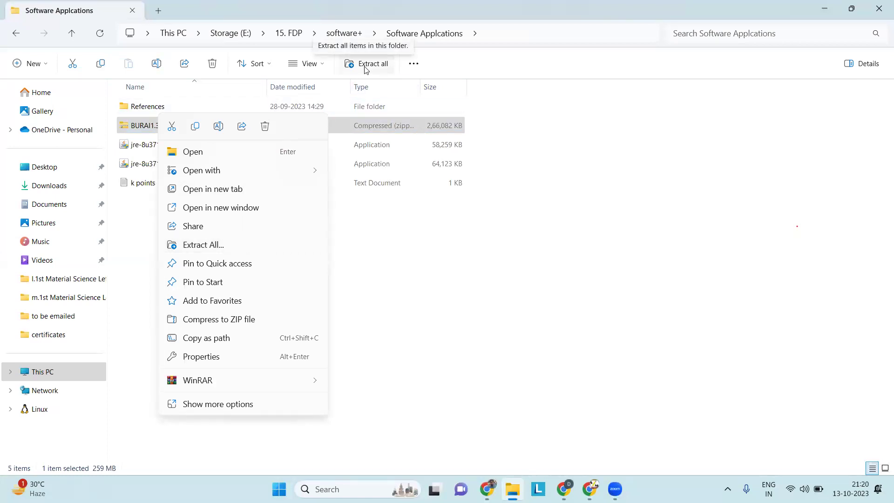
{"action": "left_click", "coordinate": [222, 249]}
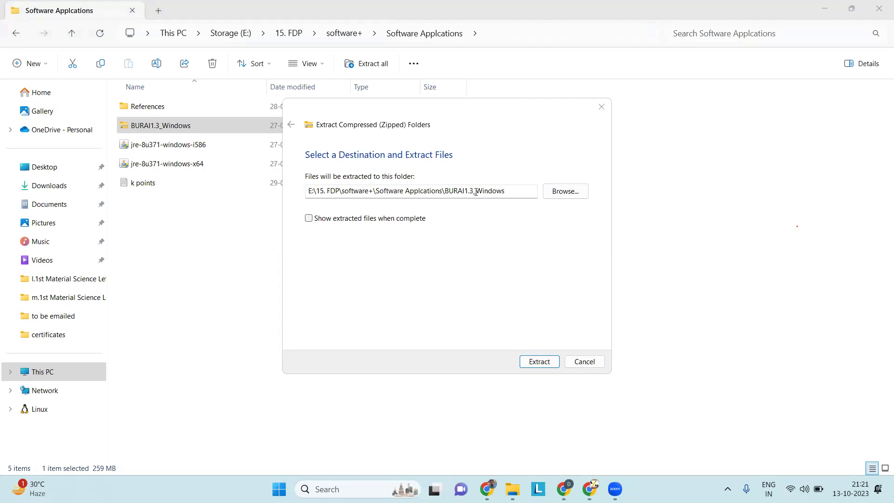
Set the extraction destination to the root of the C: drive.
{"action": "left_click", "coordinate": [558, 194]}
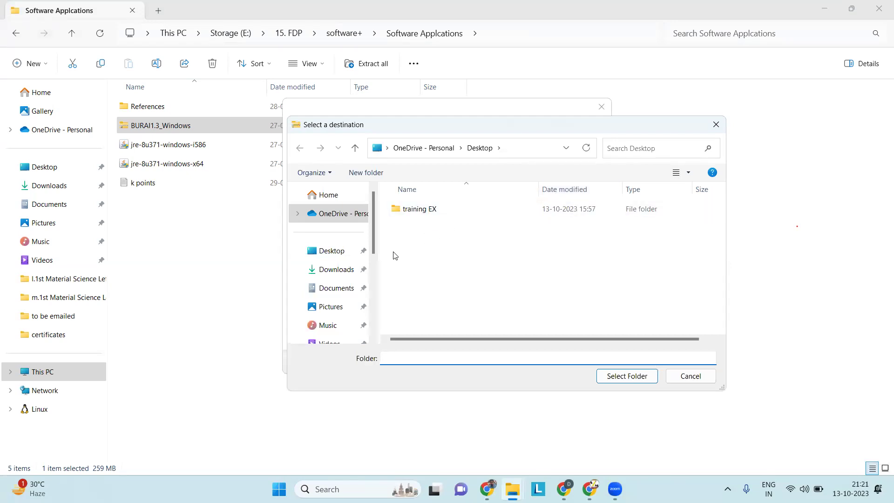
{"action": "scroll", "coordinate": [374, 276], "scroll_direction": "down", "scroll_amount": 2}
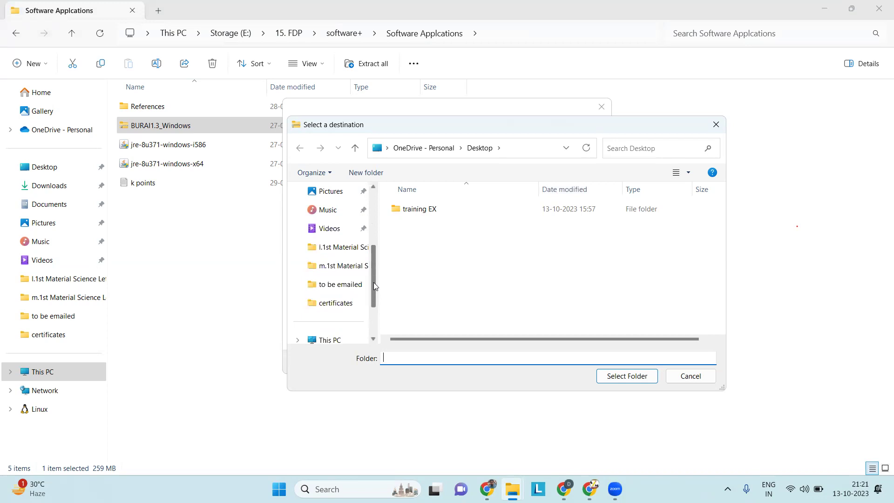
{"action": "left_click", "coordinate": [340, 340]}
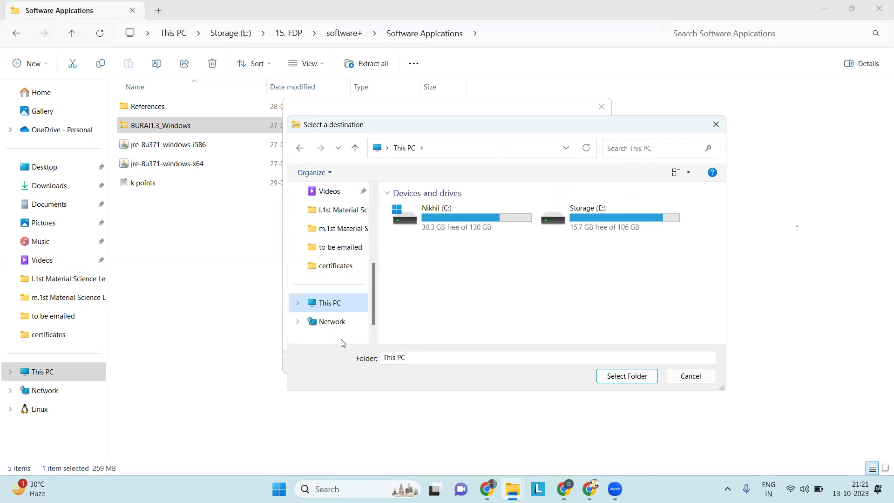
{"action": "double_click", "coordinate": [454, 224]}
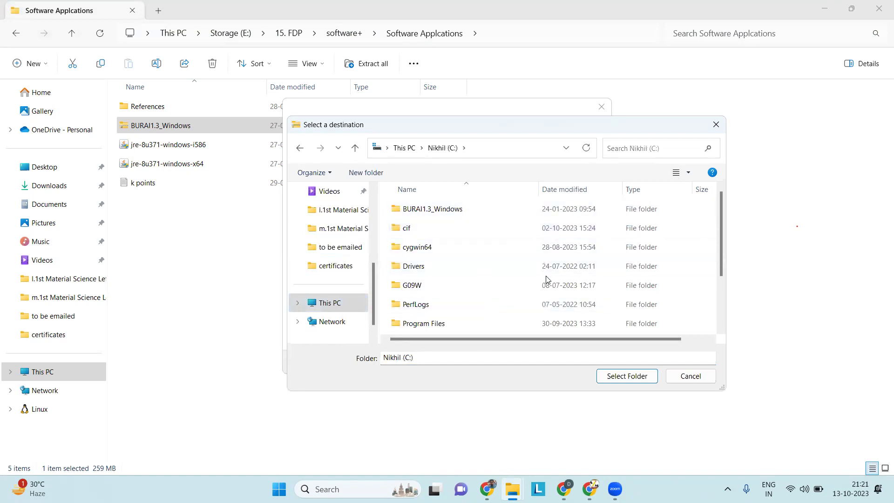
{"action": "left_click", "coordinate": [614, 381]}
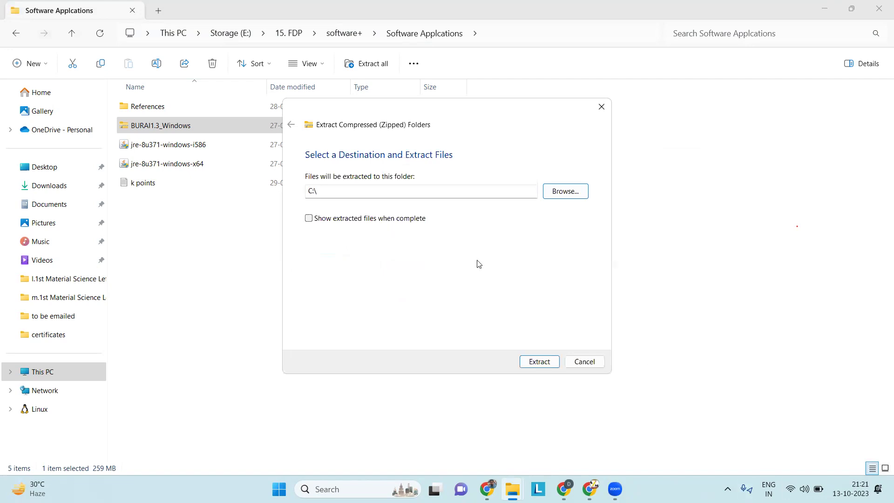
Cancel the extraction and open the existing BURAI1.3_Windows folder on the C: drive.
{"action": "left_click", "coordinate": [335, 189]}
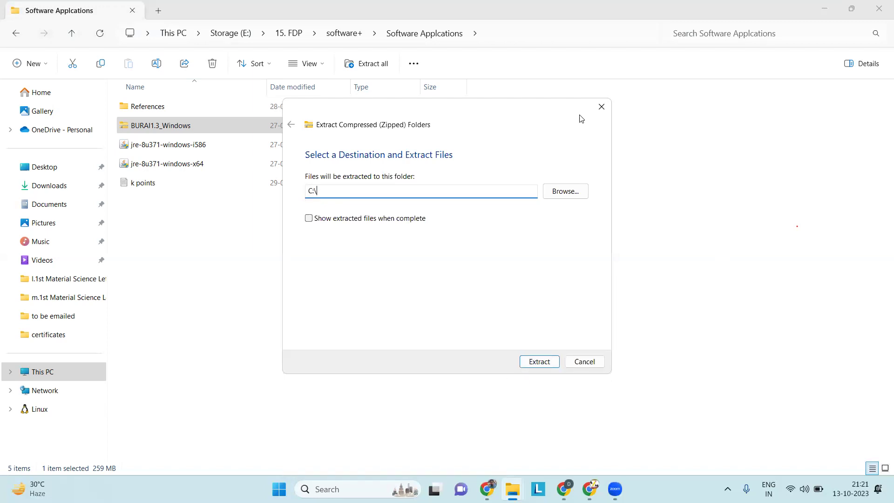
{"action": "left_click", "coordinate": [602, 106]}
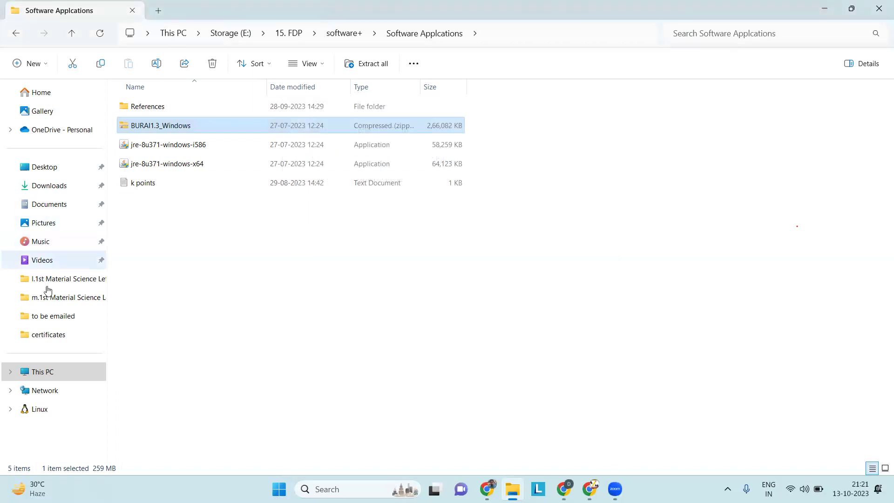
{"action": "left_click", "coordinate": [54, 373]}
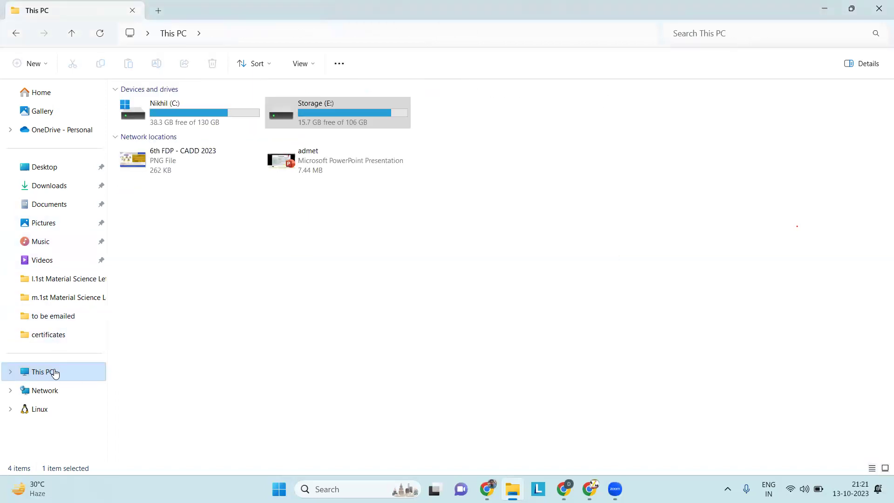
{"action": "double_click", "coordinate": [193, 106]}
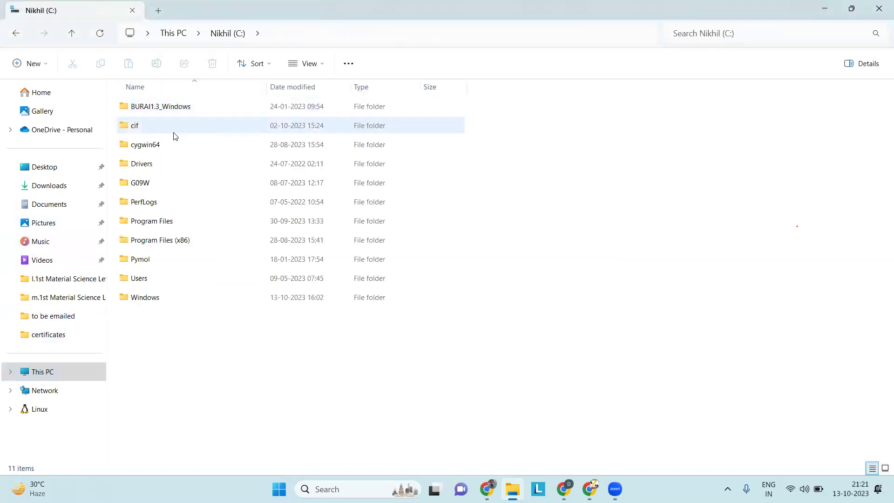
{"action": "left_click", "coordinate": [175, 113]}
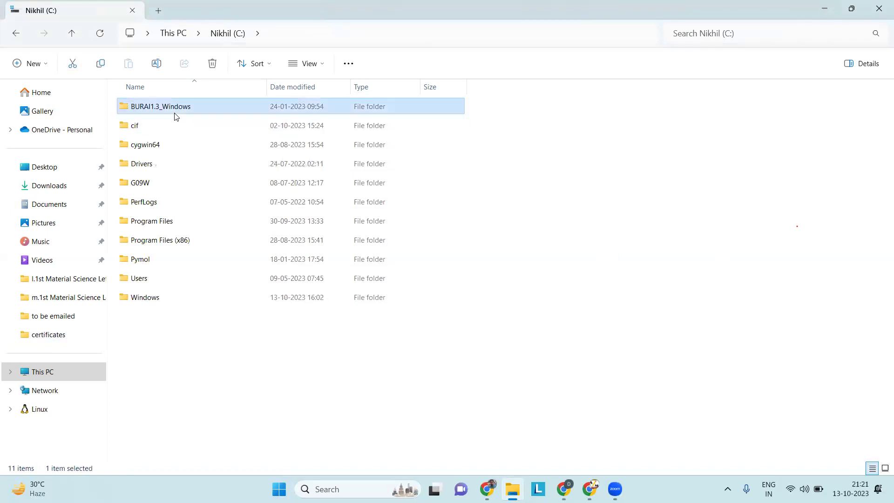
{"action": "double_click", "coordinate": [175, 113]}
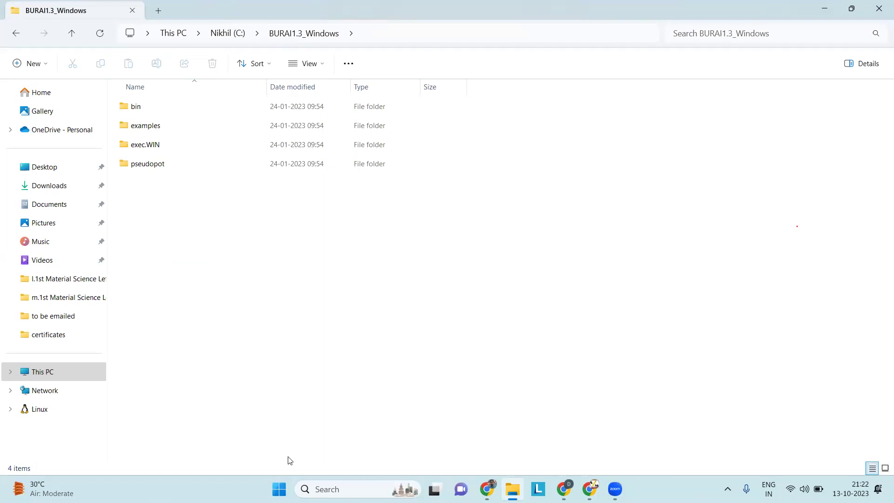
Search Windows for "burai" and close the search results.
{"action": "key", "text": "super+s"}
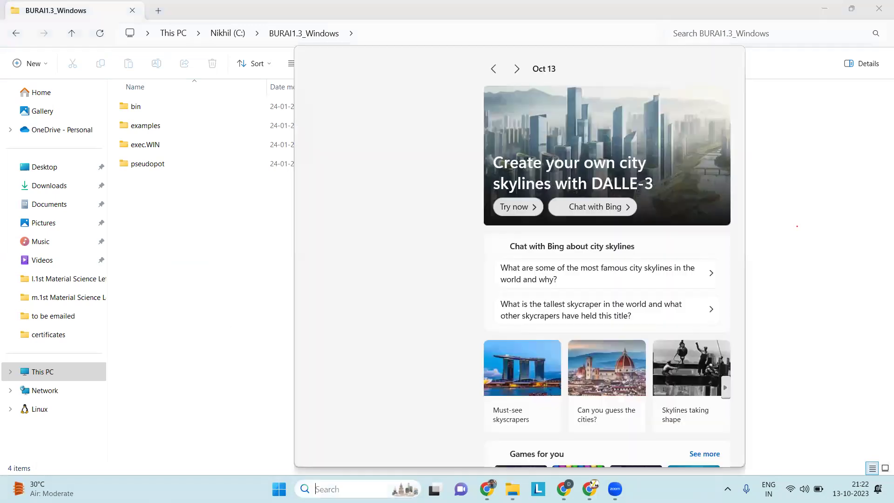
{"action": "type", "text": "burai"}
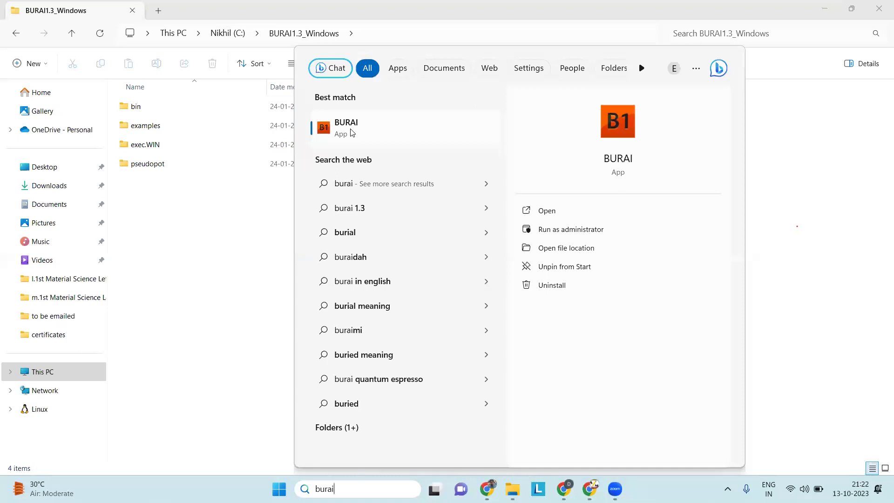
{"action": "left_click", "coordinate": [157, 250]}
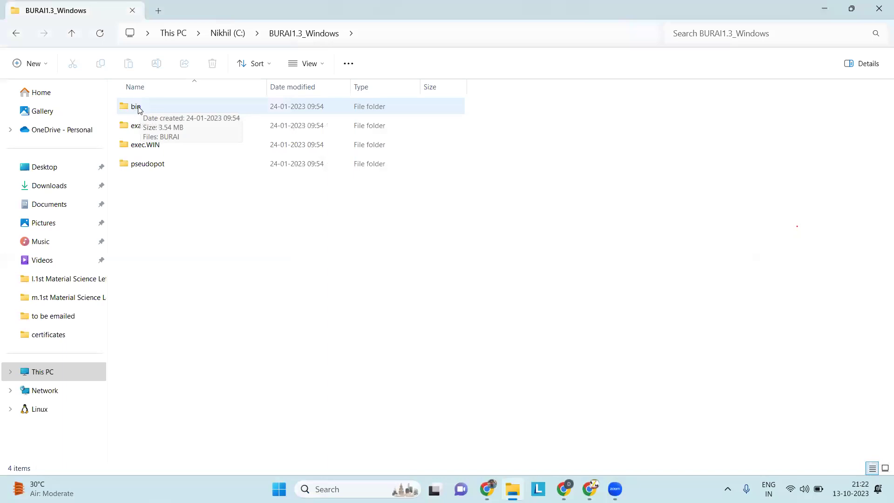
Launch the BURAI application from the bin folder of BURAI1.3_Windows.
{"action": "double_click", "coordinate": [140, 110]}
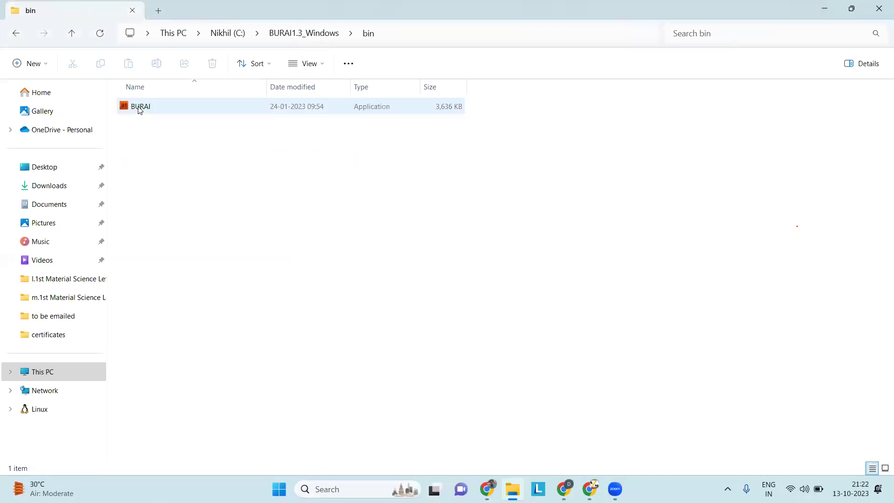
{"action": "left_click", "coordinate": [140, 110]}
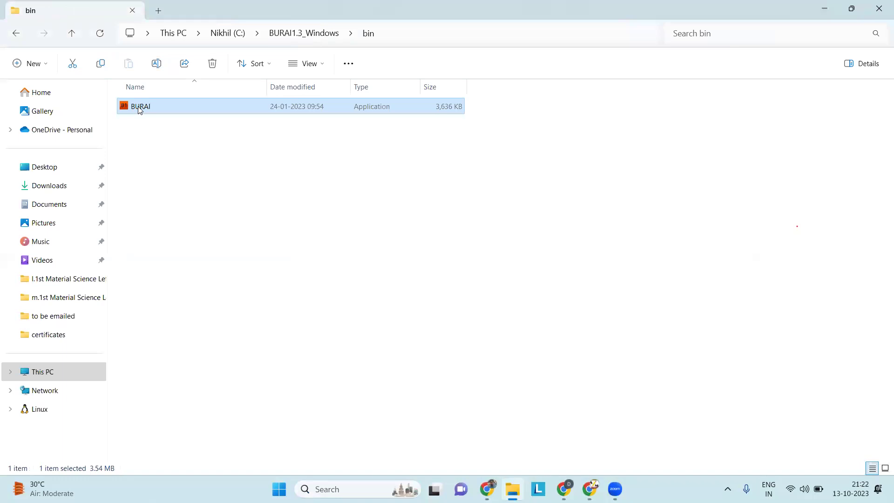
{"action": "double_click", "coordinate": [139, 110]}
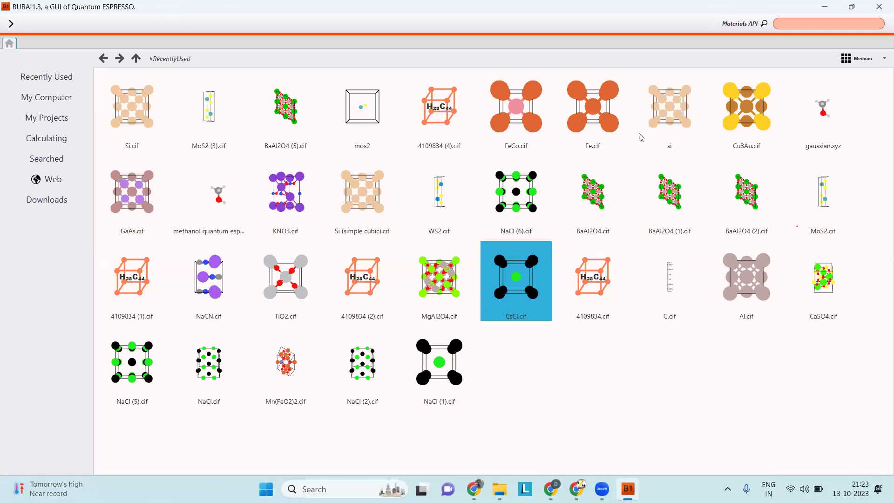
Minimize BURAI, switch to Google Drive in Chrome and show the available file actions for jre-8u371-windows-x64.exe, including Download, then dismiss them.
{"action": "left_click", "coordinate": [824, 7]}
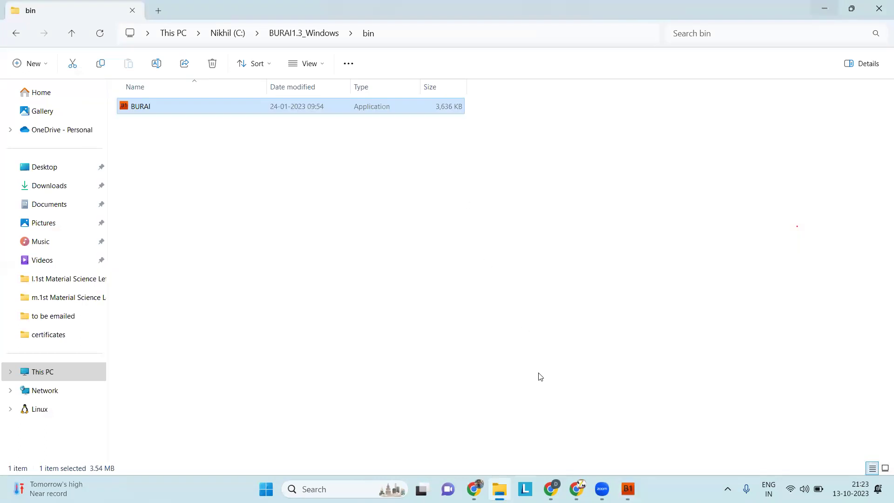
{"action": "mouse_move", "coordinate": [577, 489]}
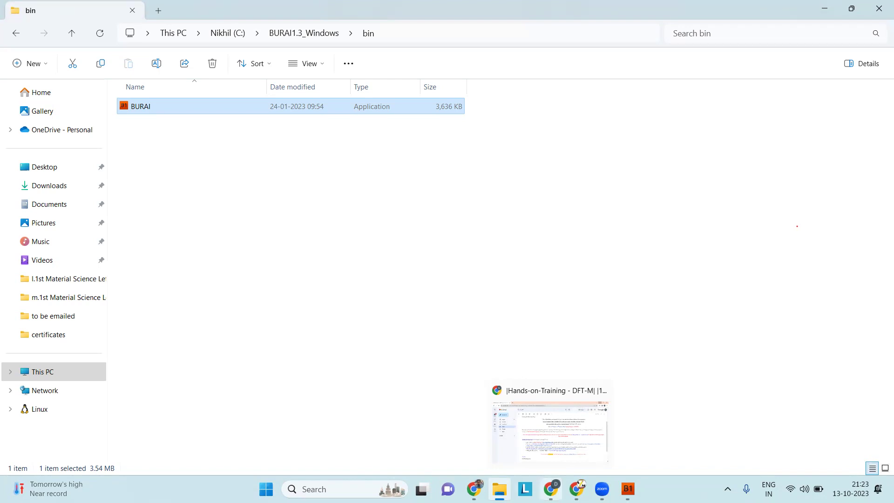
{"action": "left_click", "coordinate": [577, 489]}
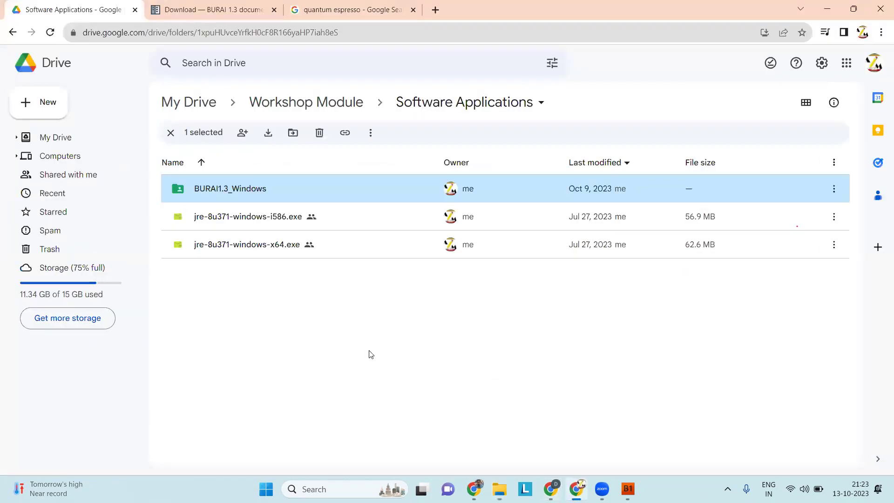
{"action": "left_click", "coordinate": [276, 246]}
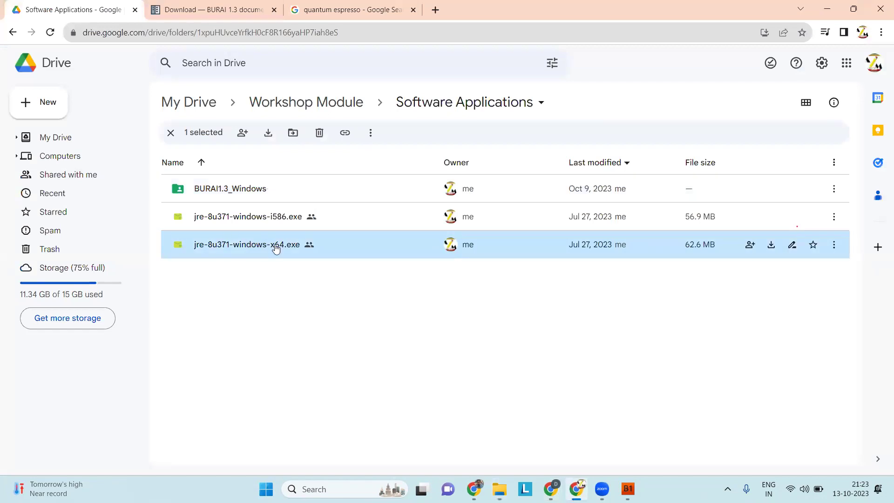
{"action": "right_click", "coordinate": [276, 246]}
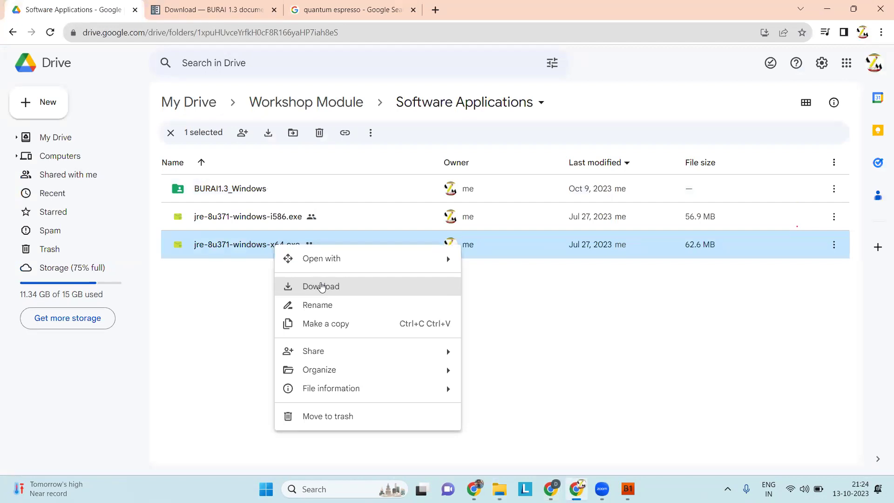
{"action": "left_click", "coordinate": [520, 303]}
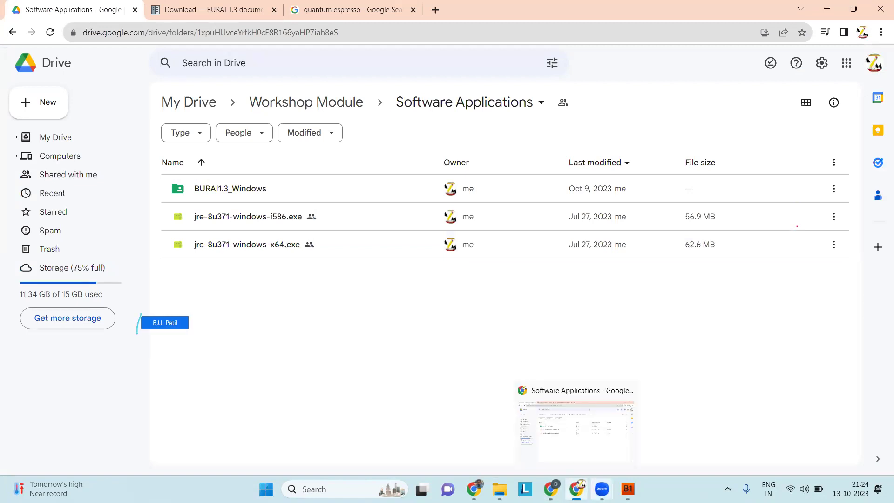
Glance at the bin folder in File Explorer, then return to Google Drive and select jre-8u371-windows-x64.exe.
{"action": "left_click", "coordinate": [500, 489]}
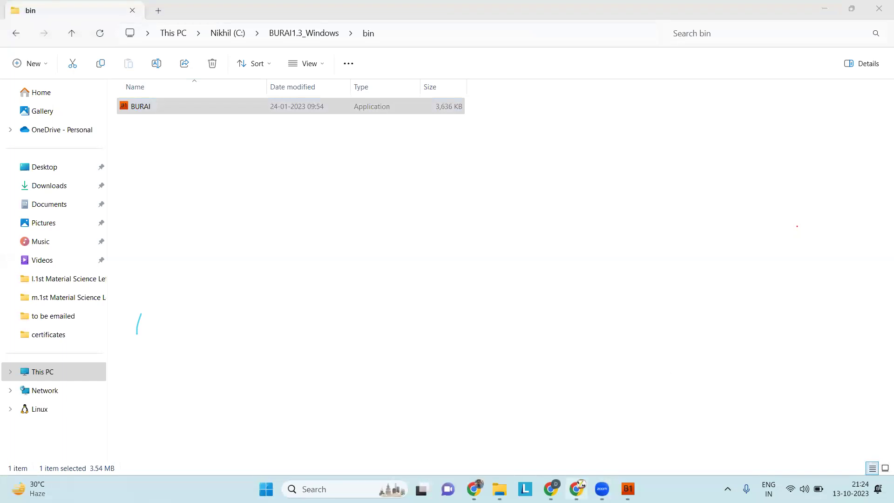
{"action": "left_click", "coordinate": [577, 489]}
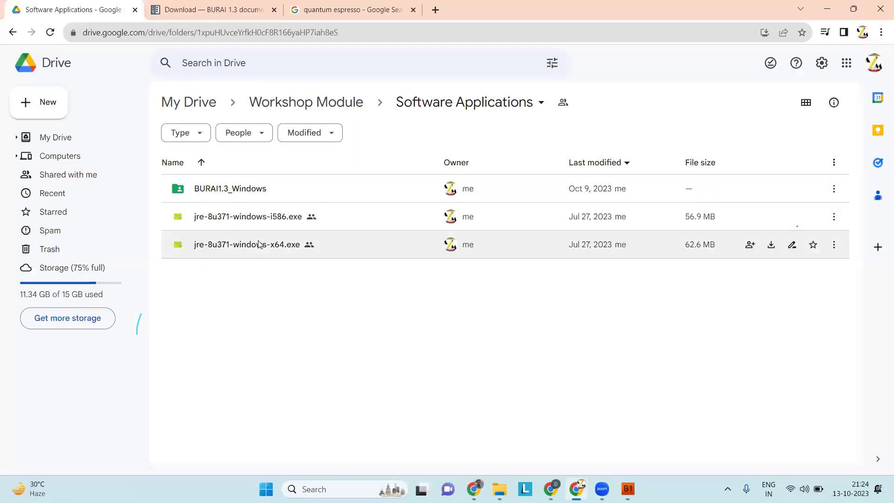
{"action": "left_click", "coordinate": [274, 246]}
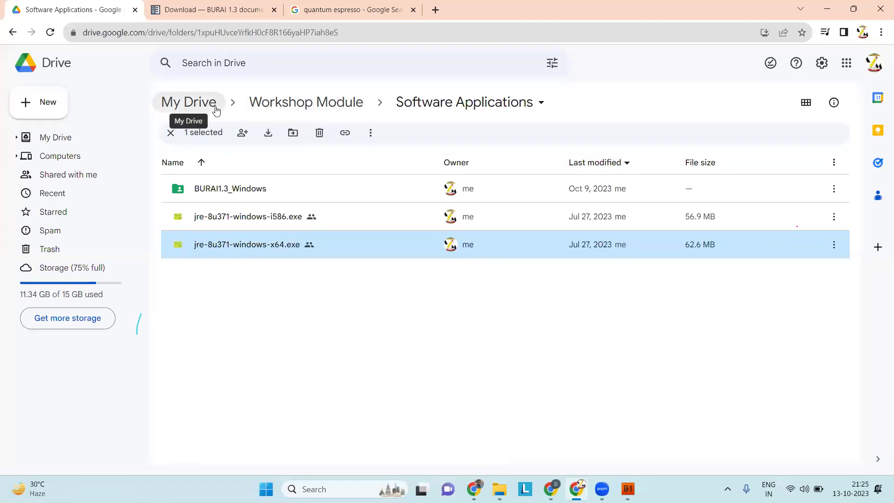
Go up to the Workshop Module folder in Google Drive and copy its sharing link.
{"action": "left_click", "coordinate": [281, 109]}
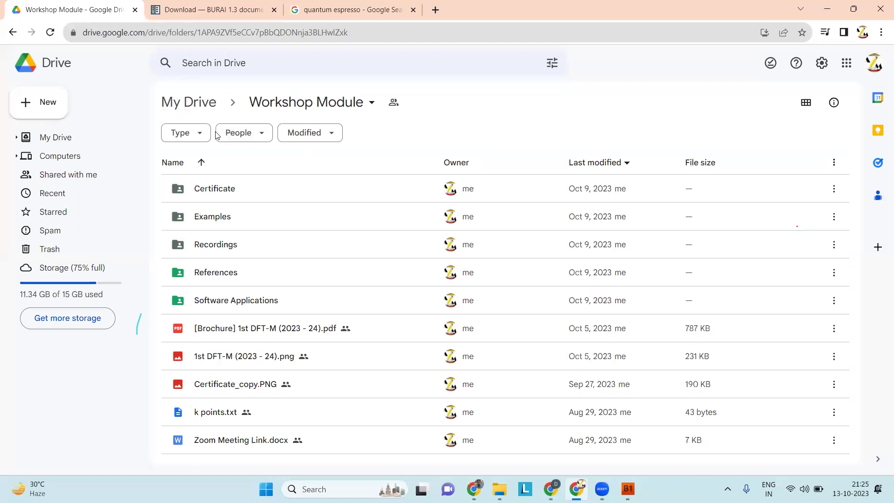
{"action": "left_click", "coordinate": [331, 108]}
{"action": "mouse_move", "coordinate": [343, 233]}
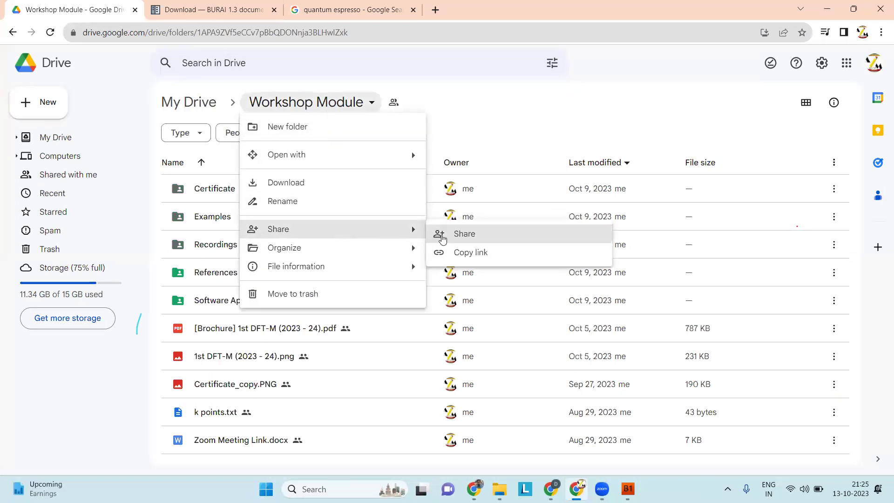
{"action": "left_click", "coordinate": [450, 261]}
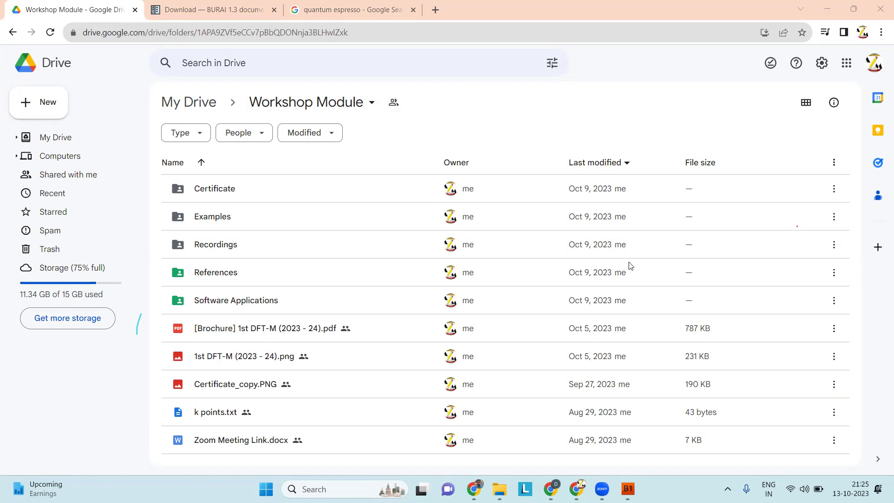
Minimize the browser, switch to BURAI and open Si.cif from the Examples\CIF folder in My Projects.
{"action": "left_click", "coordinate": [827, 9]}
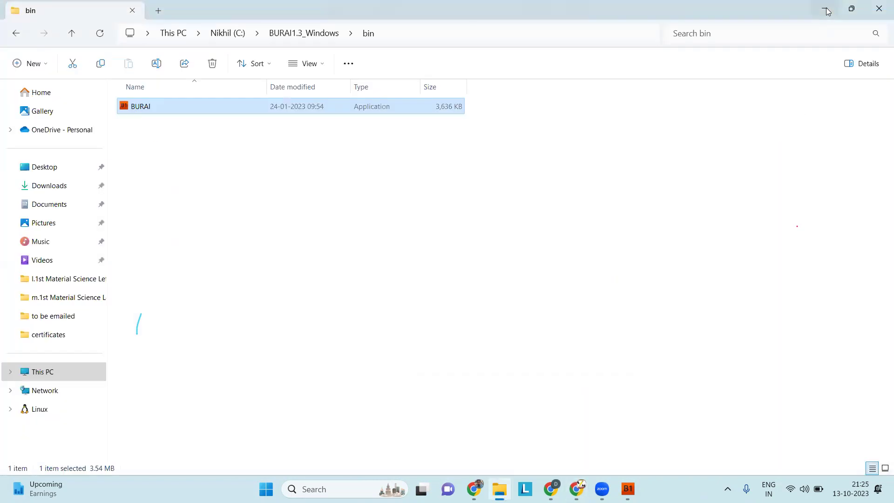
{"action": "left_click", "coordinate": [628, 489]}
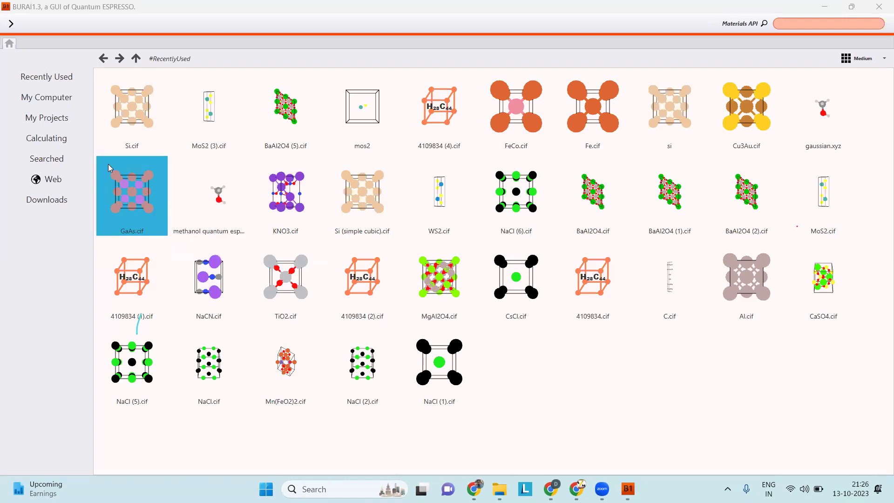
{"action": "left_click", "coordinate": [50, 119]}
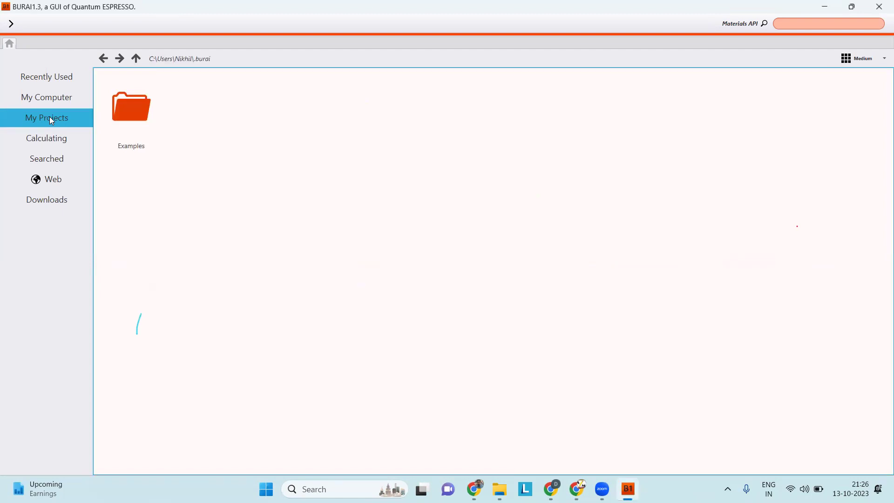
{"action": "double_click", "coordinate": [121, 110]}
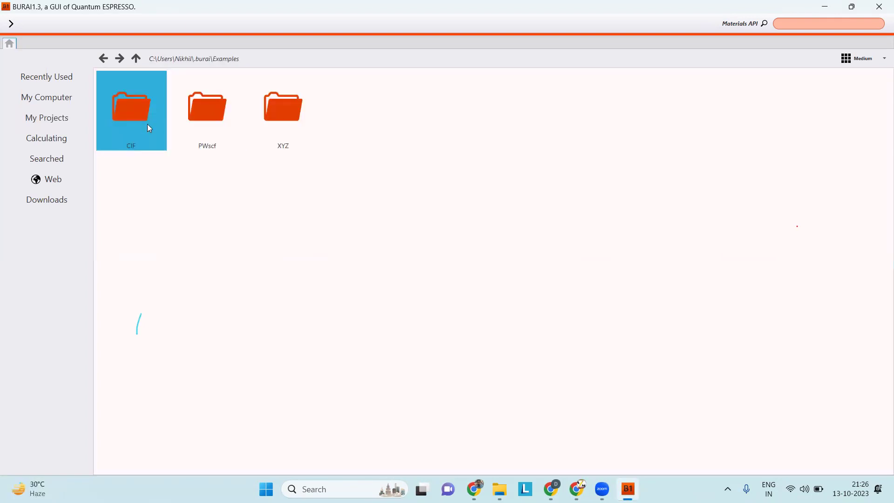
{"action": "double_click", "coordinate": [132, 112]}
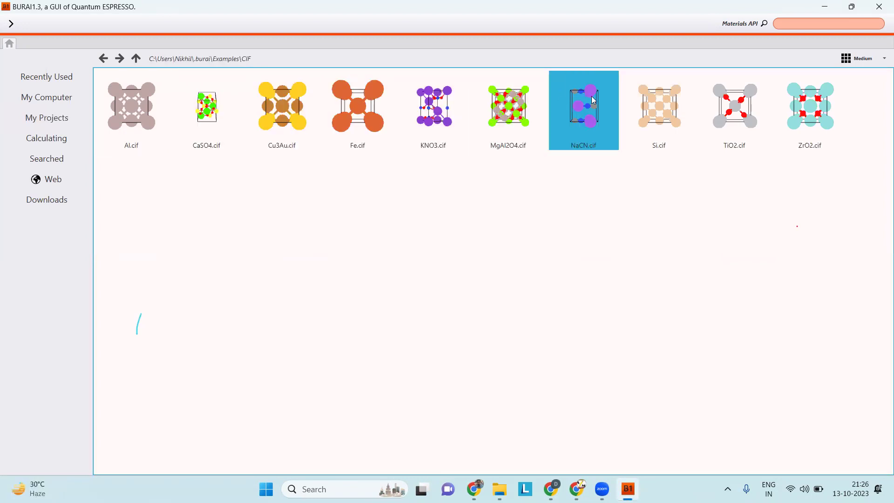
{"action": "double_click", "coordinate": [666, 113]}
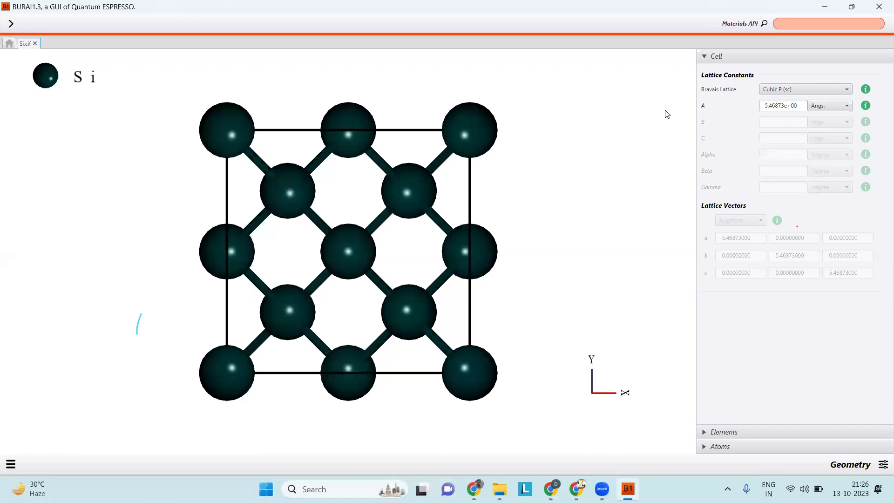
Inspect the silicon crystal from several angles and switch its calculation settings from Geometry to SCF.
{"action": "left_click_drag", "start_coordinate": [429, 226], "coordinate": [475, 224]}
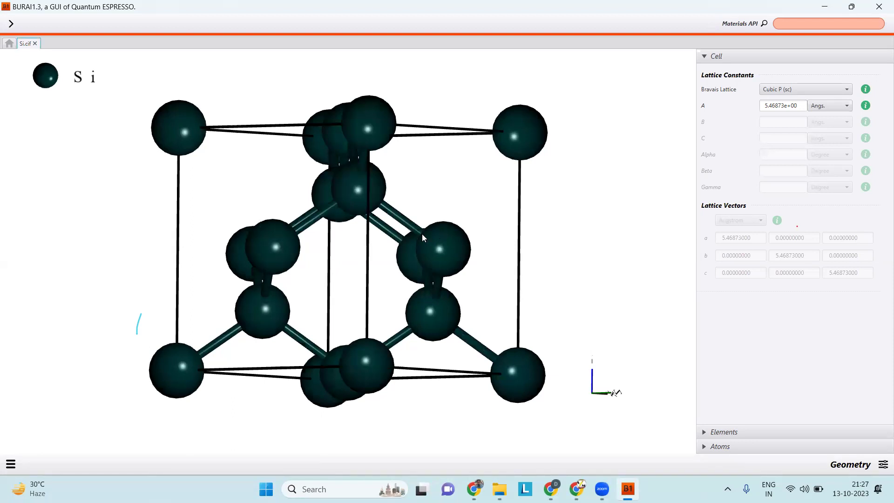
{"action": "left_click_drag", "start_coordinate": [421, 233], "coordinate": [558, 236]}
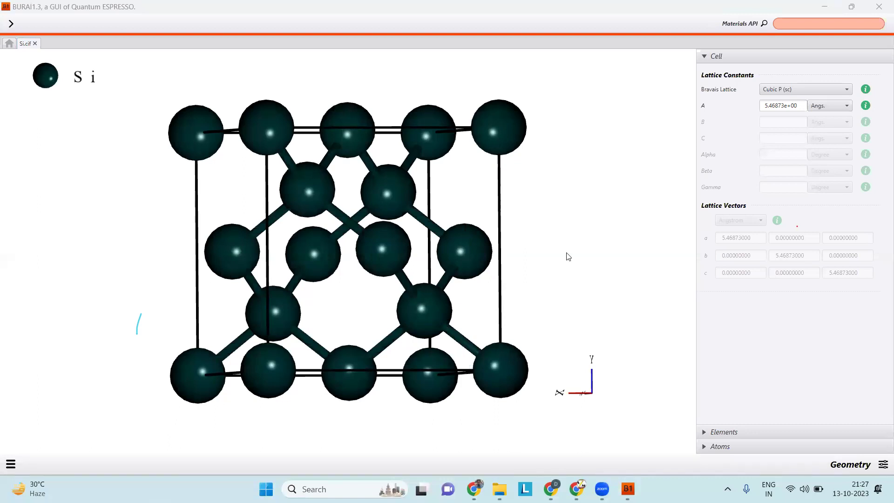
{"action": "left_click", "coordinate": [883, 464]}
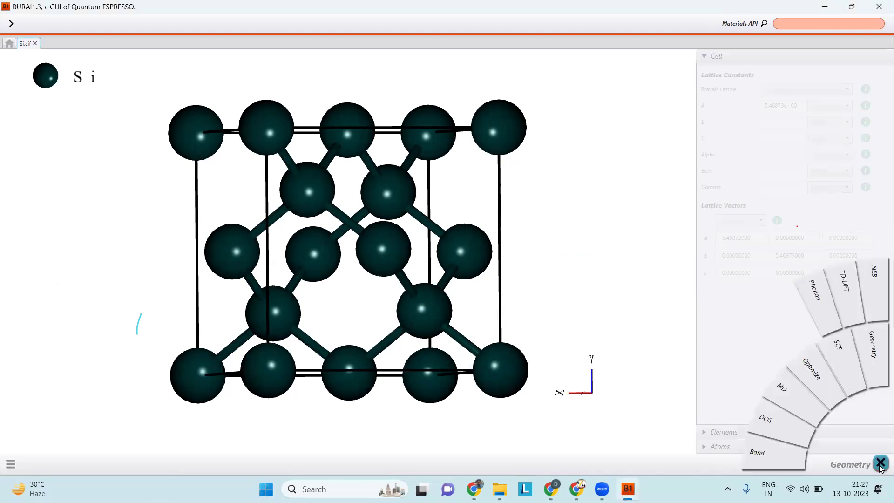
{"action": "left_click", "coordinate": [849, 369]}
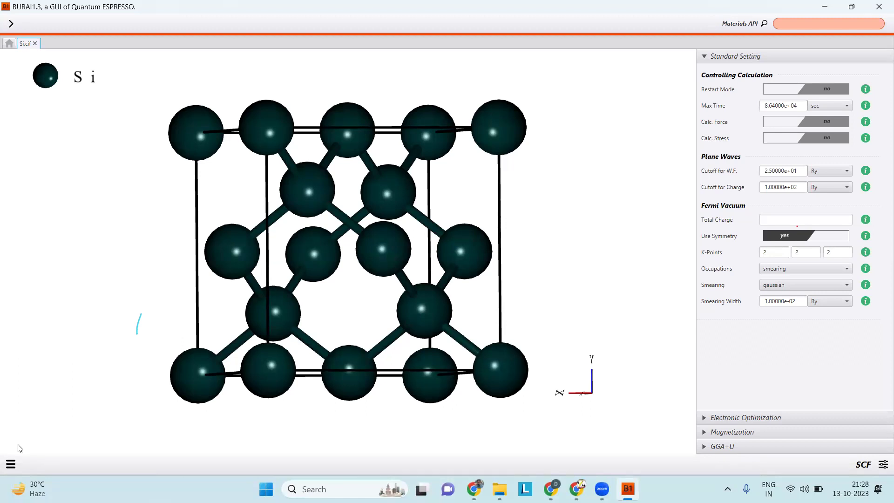
{"action": "left_click", "coordinate": [11, 463]}
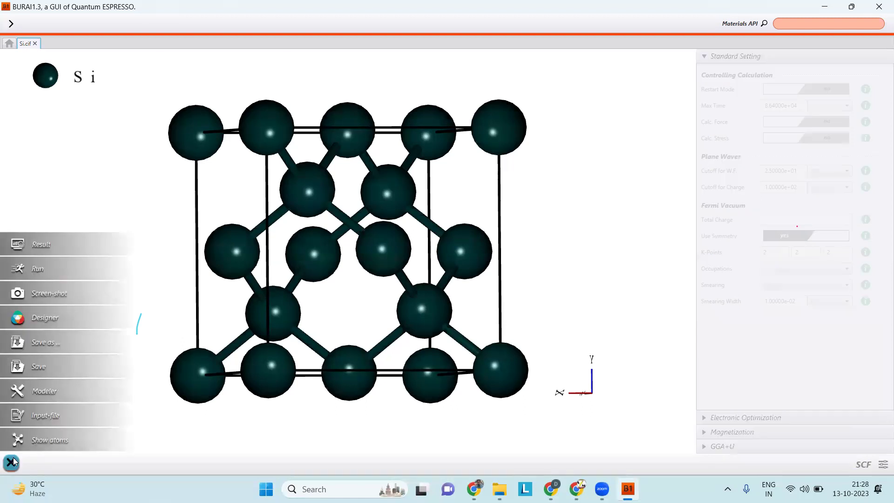
{"action": "left_click", "coordinate": [45, 272]}
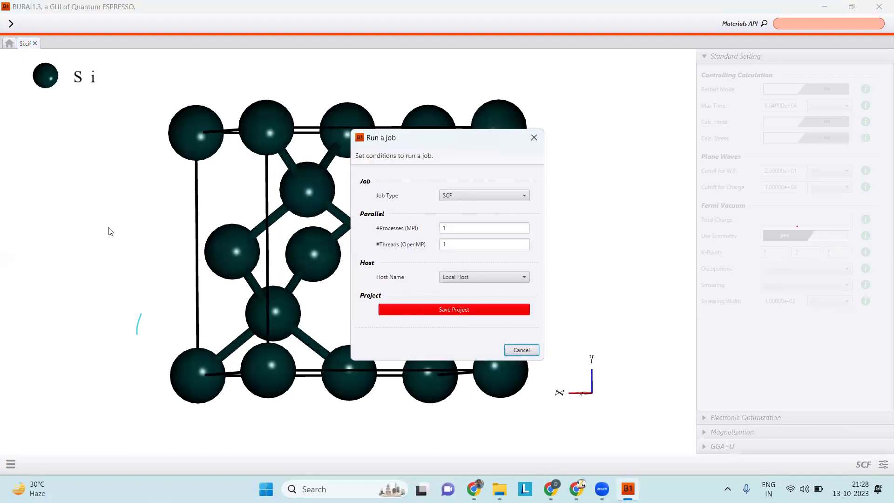
{"action": "left_click", "coordinate": [455, 225]}
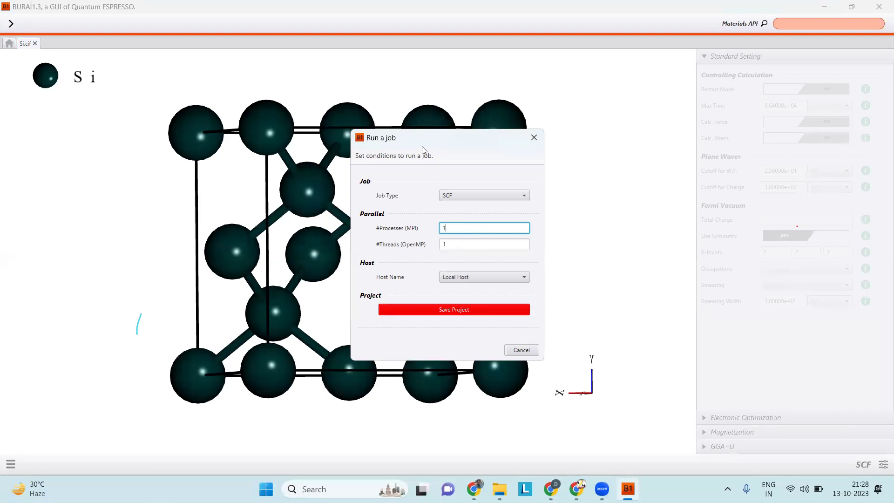
{"action": "left_click_drag", "start_coordinate": [420, 140], "coordinate": [206, 156]}
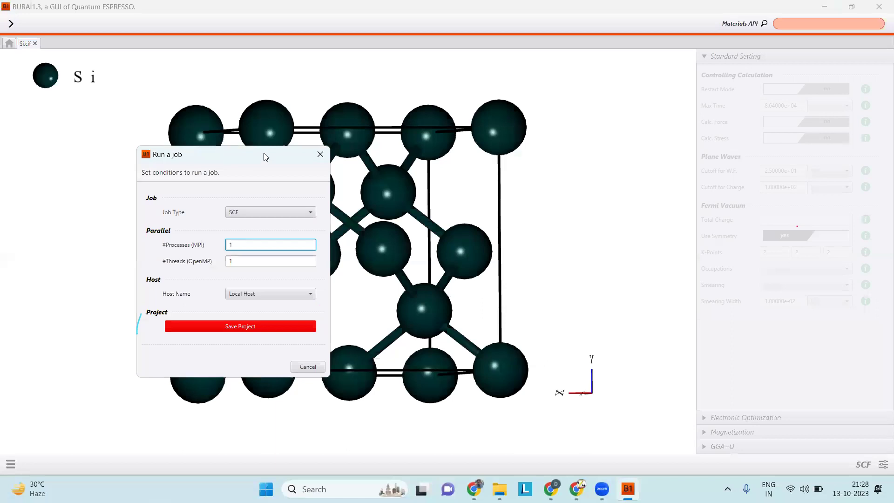
{"action": "left_click", "coordinate": [319, 153]}
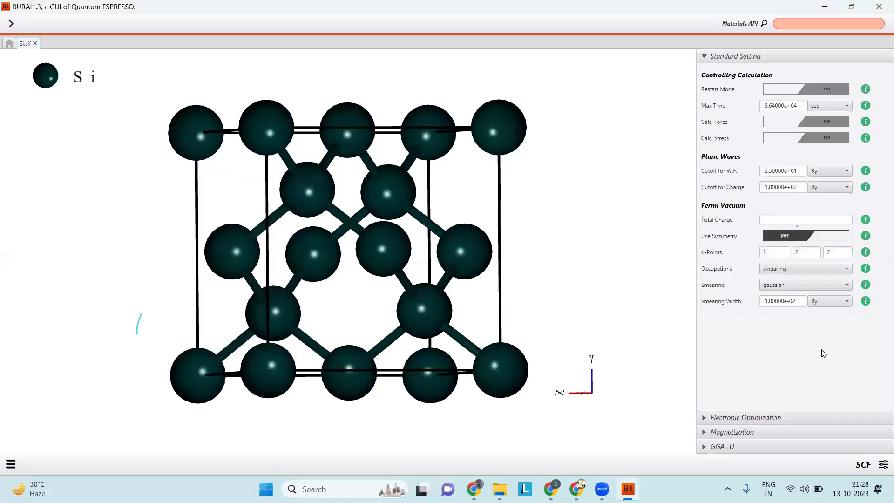
Bring up the available calculation types for the silicon crystal and choose SCF again.
{"action": "left_click", "coordinate": [882, 465]}
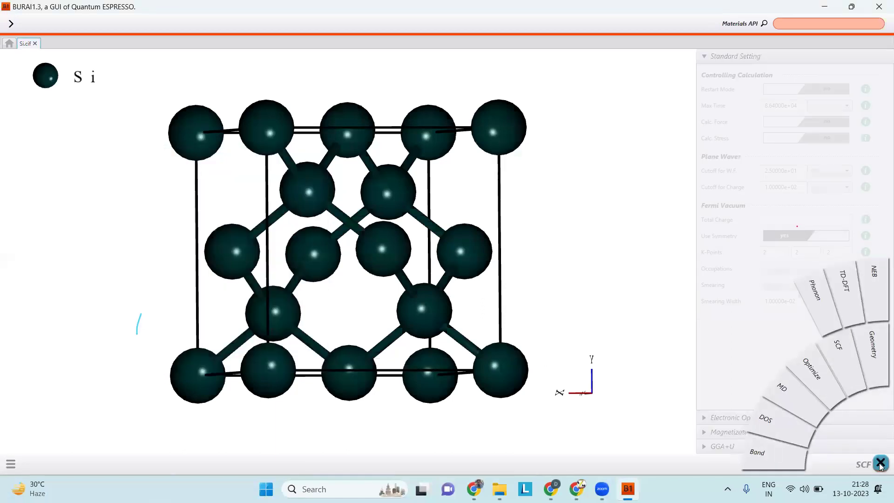
{"action": "left_click", "coordinate": [843, 360]}
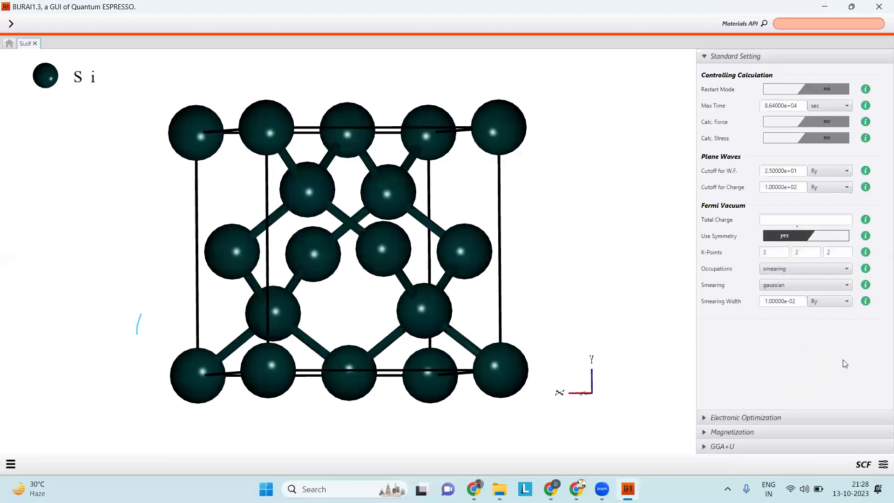
{"action": "left_click", "coordinate": [881, 468]}
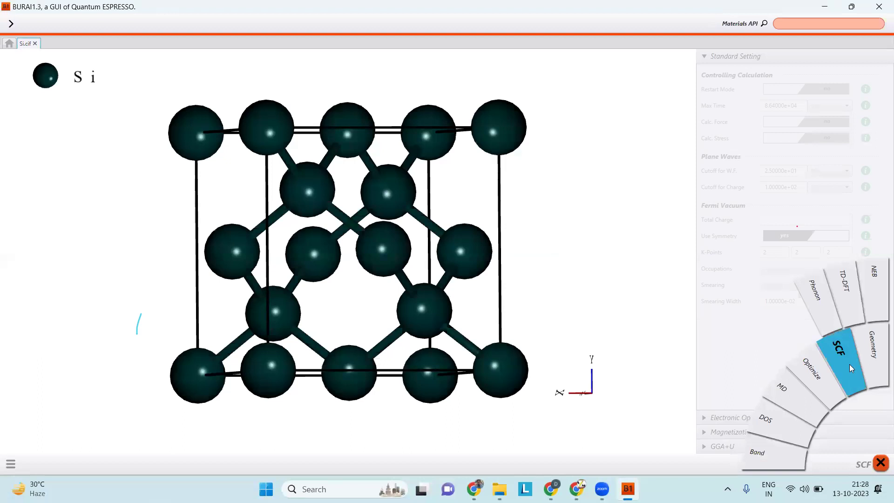
{"action": "left_click", "coordinate": [850, 365]}
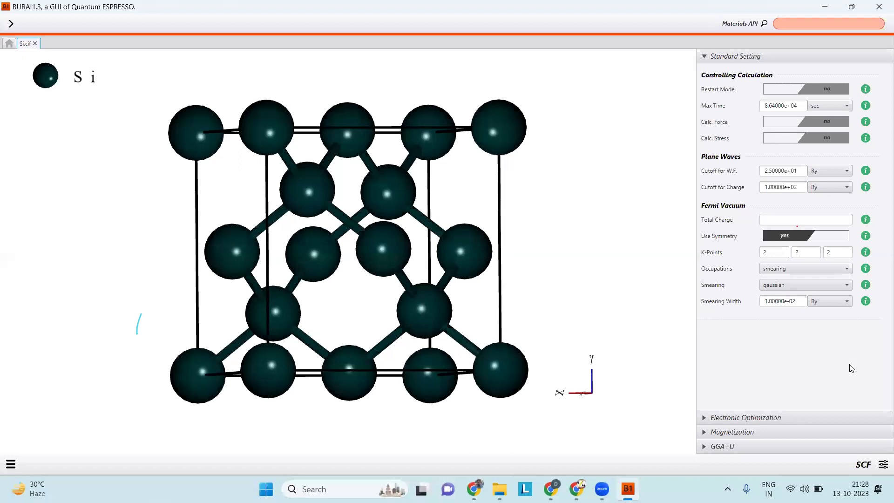
Set up an SCF job for silicon and, while saving its project, create a folder named test on the Desktop.
{"action": "left_click", "coordinate": [22, 457]}
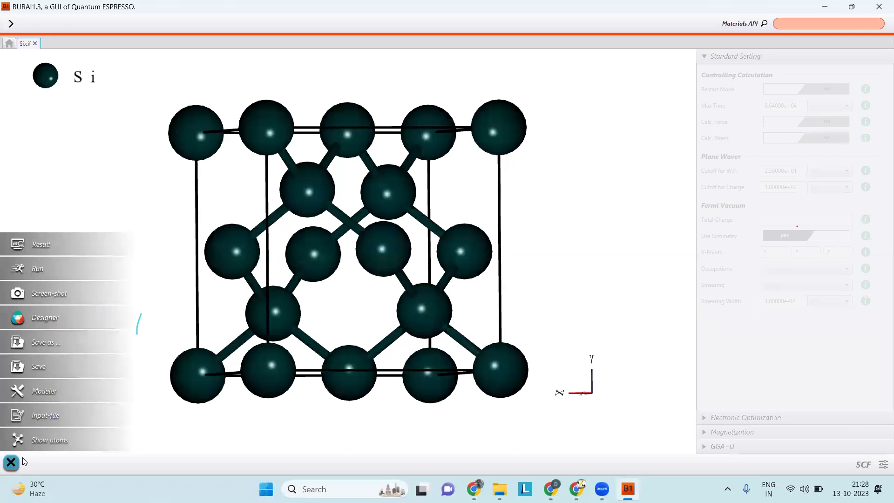
{"action": "left_click", "coordinate": [45, 271]}
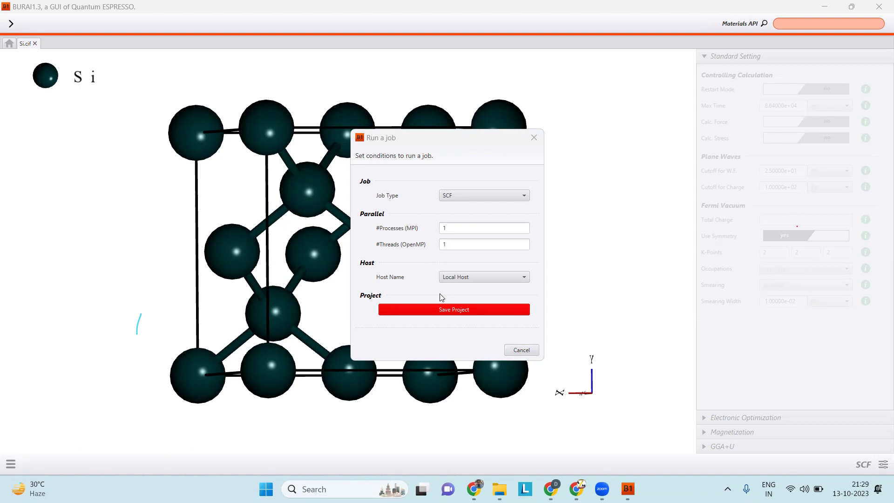
{"action": "left_click", "coordinate": [461, 309]}
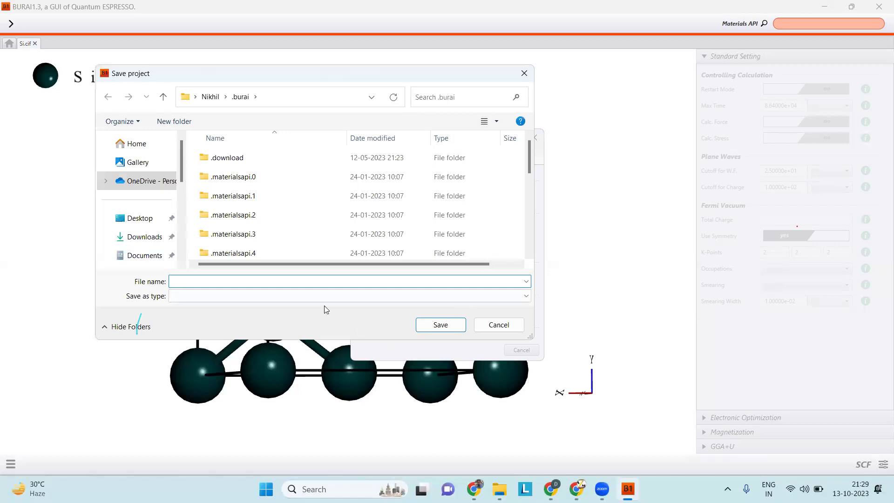
{"action": "left_click", "coordinate": [140, 218]}
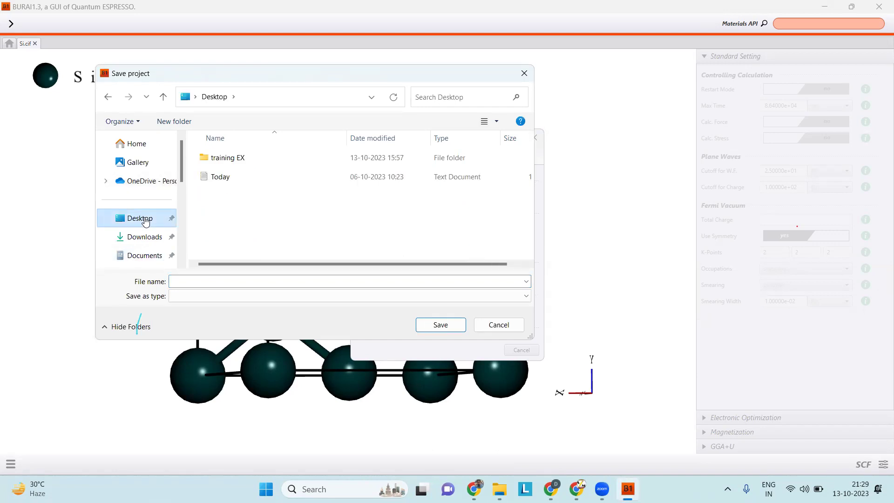
{"action": "right_click", "coordinate": [215, 220]}
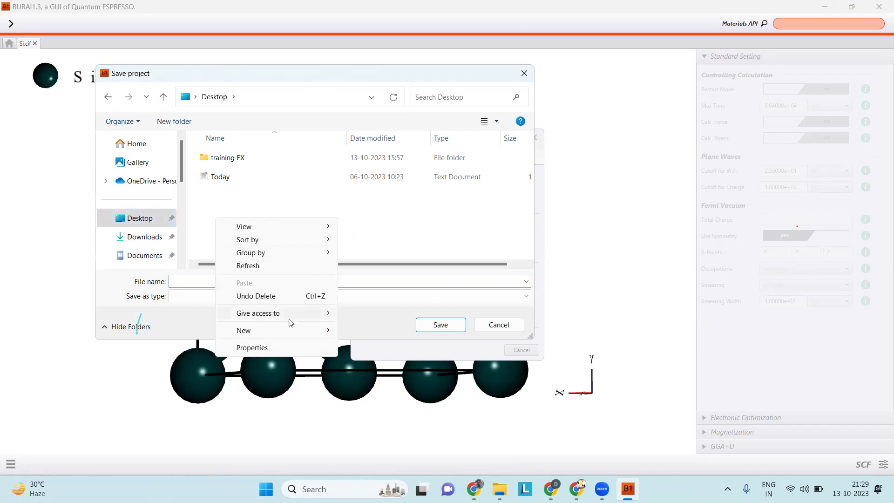
{"action": "mouse_move", "coordinate": [315, 337]}
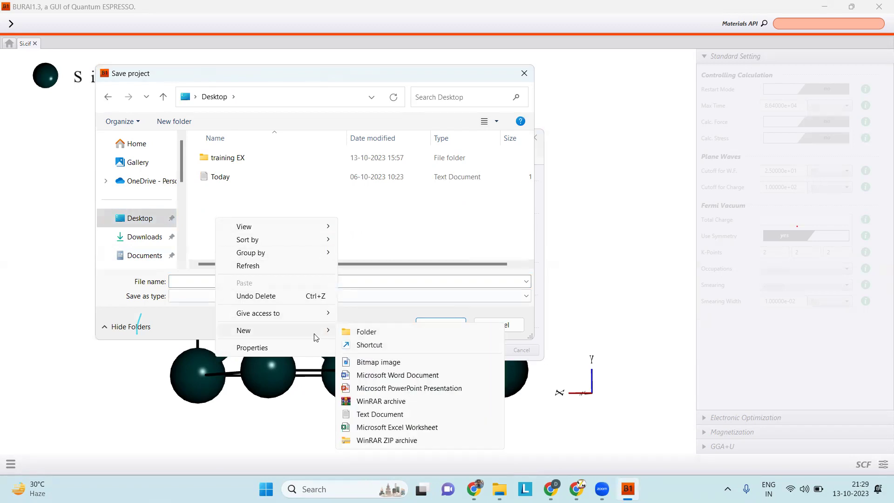
{"action": "left_click", "coordinate": [351, 333]}
{"action": "type", "text": "test"}
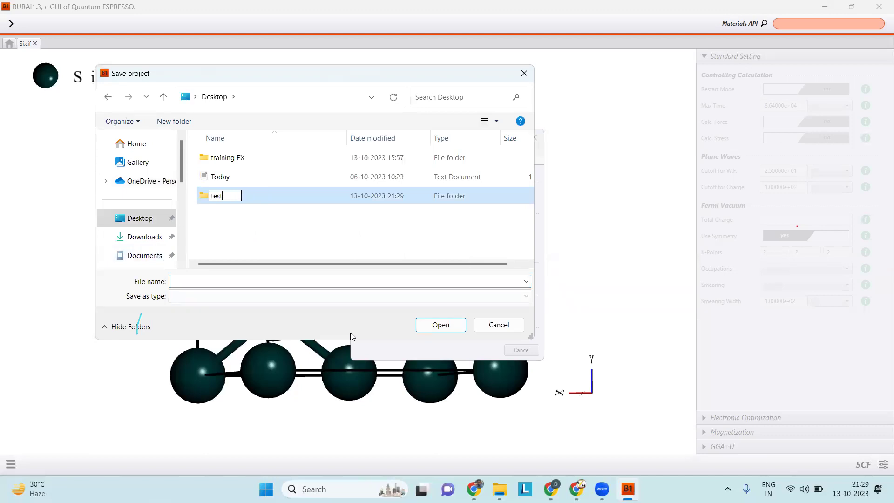
Save the silicon project as test inside the Desktop's test folder.
{"action": "left_click", "coordinate": [265, 194]}
{"action": "double_click", "coordinate": [265, 194]}
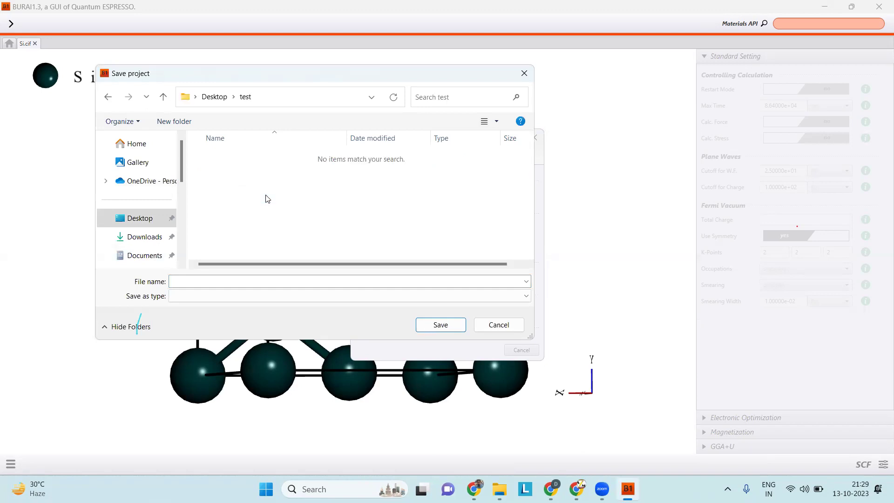
{"action": "left_click", "coordinate": [236, 281]}
{"action": "type", "text": "test"}
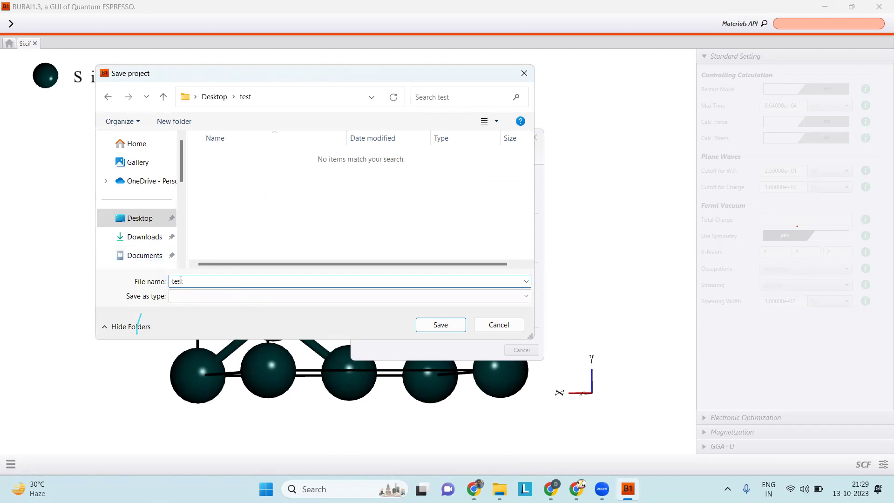
{"action": "left_click", "coordinate": [432, 325]}
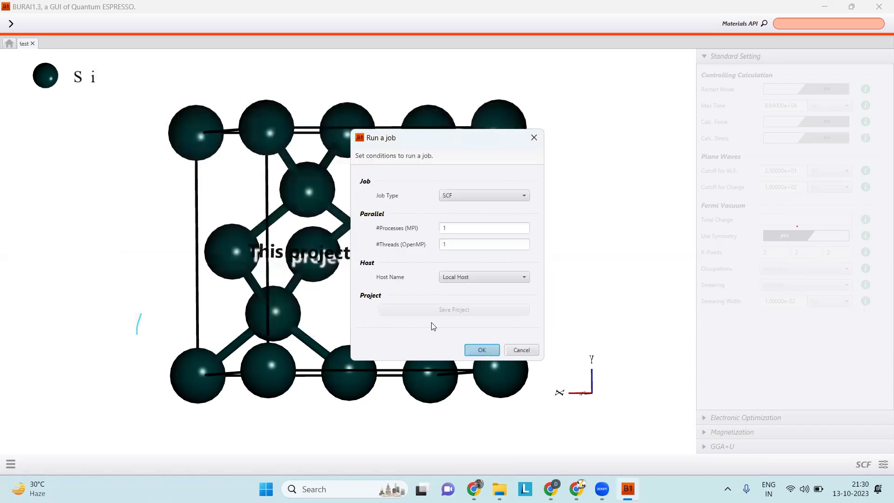
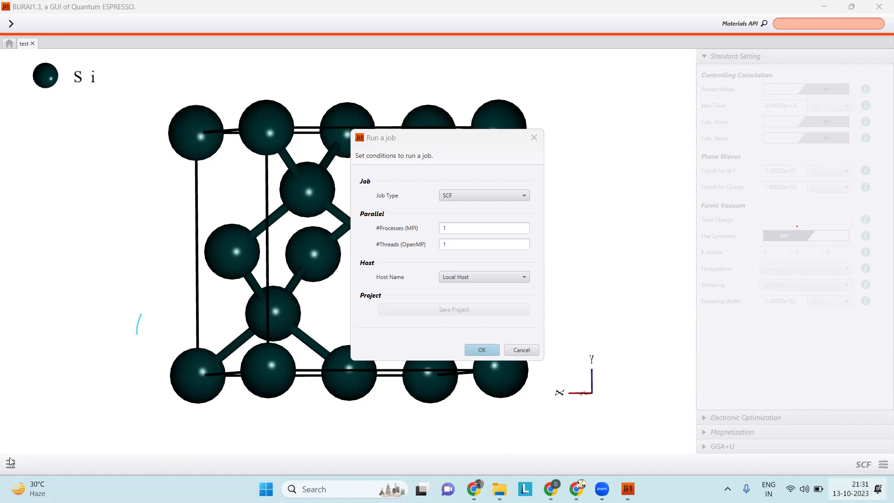
Cancel the pending job setup and reselect SCF as the calculation type for the test project.
{"action": "left_click", "coordinate": [11, 45]}
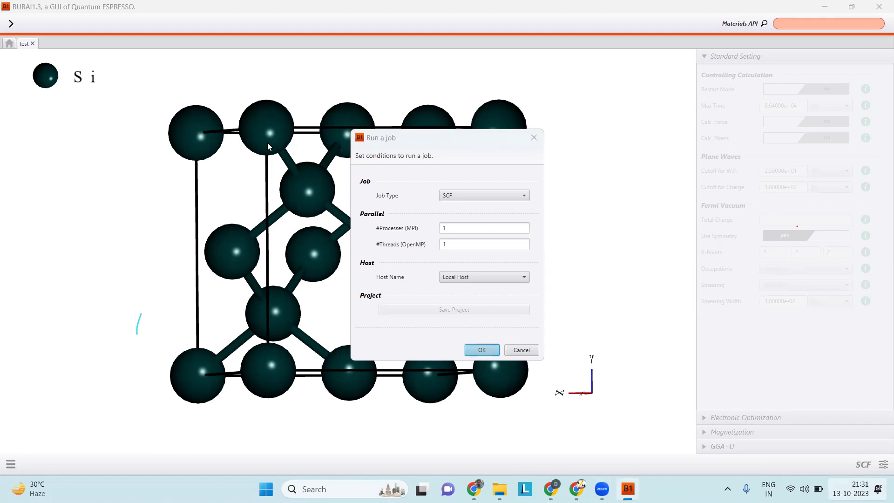
{"action": "left_click", "coordinate": [518, 351]}
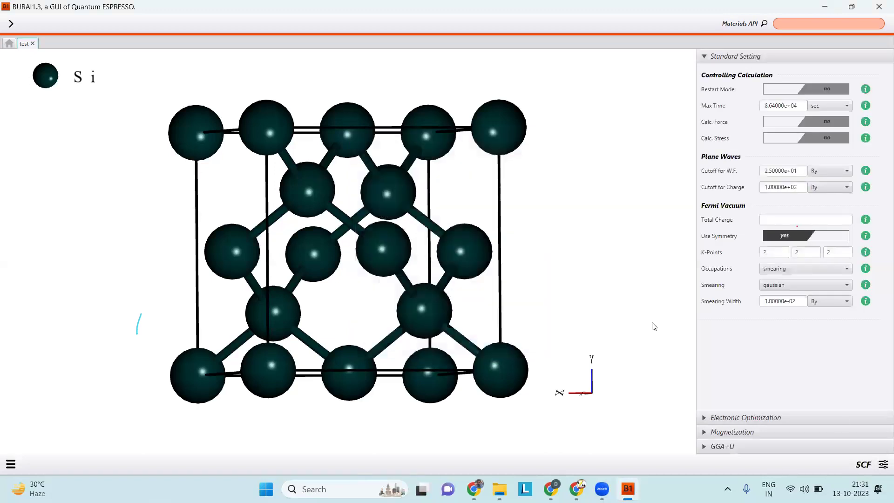
{"action": "left_click", "coordinate": [881, 465]}
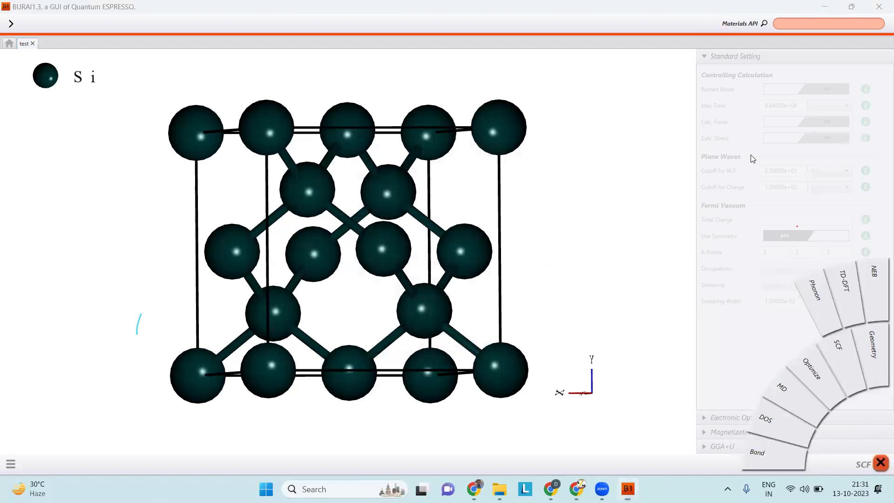
{"action": "left_click", "coordinate": [847, 360]}
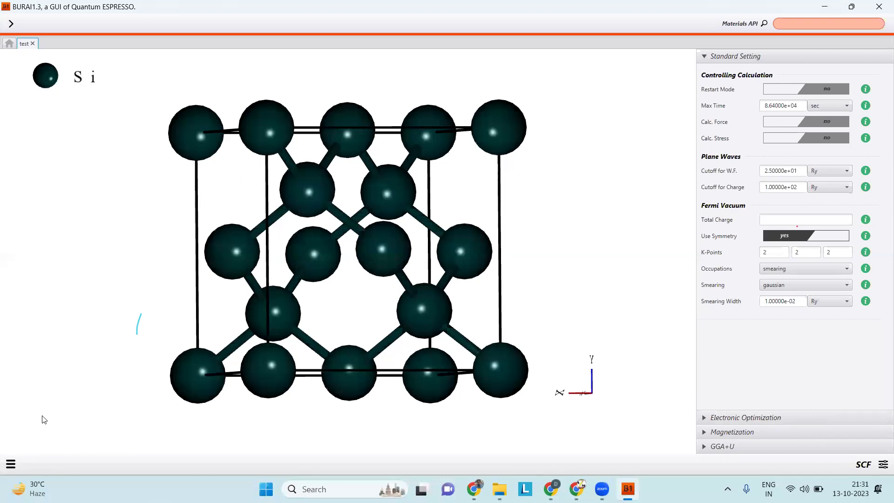
Run the test project's SCF job on Local Host with 1 MPI process and 1 OpenMP thread.
{"action": "left_click", "coordinate": [7, 461]}
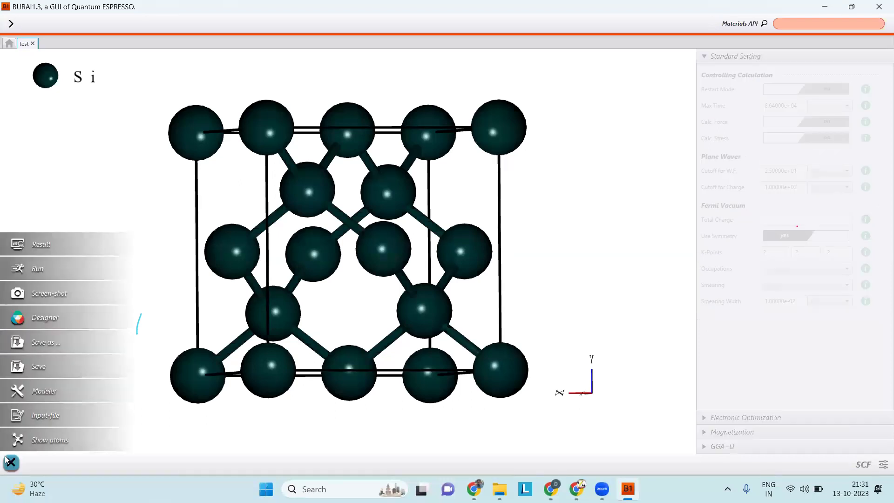
{"action": "left_click", "coordinate": [50, 269]}
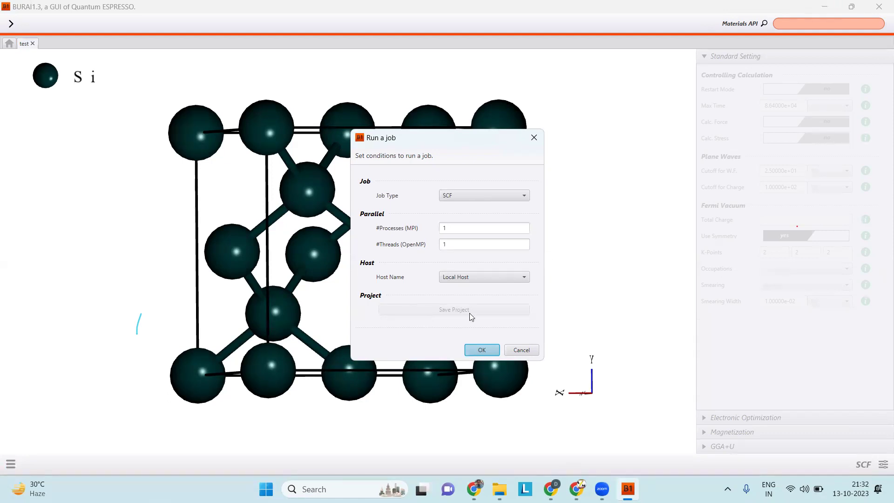
{"action": "left_click", "coordinate": [482, 351]}
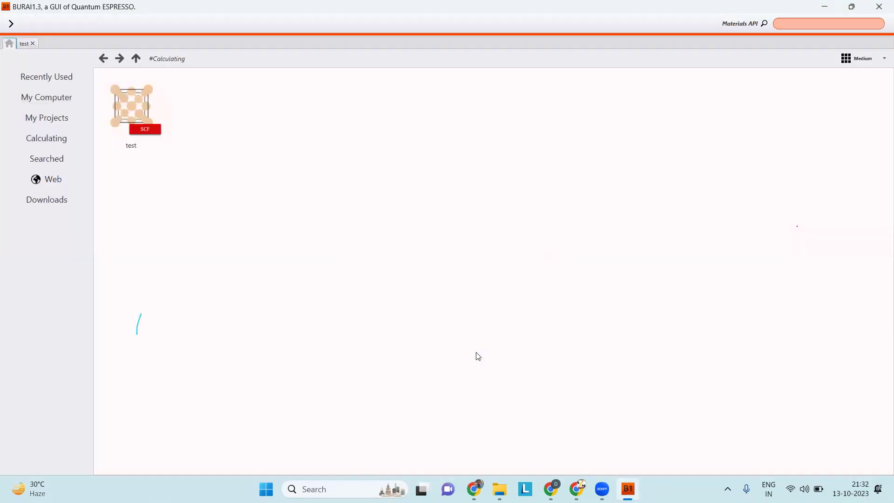
{"action": "left_click", "coordinate": [140, 153]}
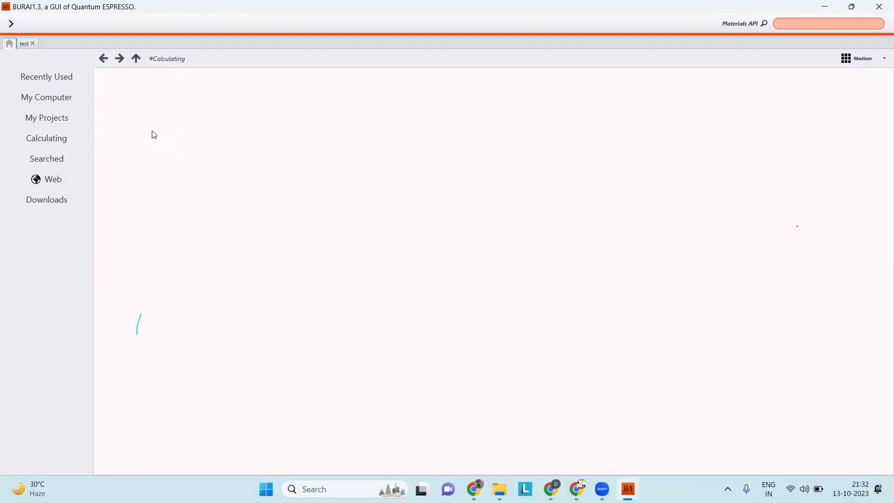
Return to the test project and view the SCF energy convergence plot in its results.
{"action": "left_click", "coordinate": [22, 45]}
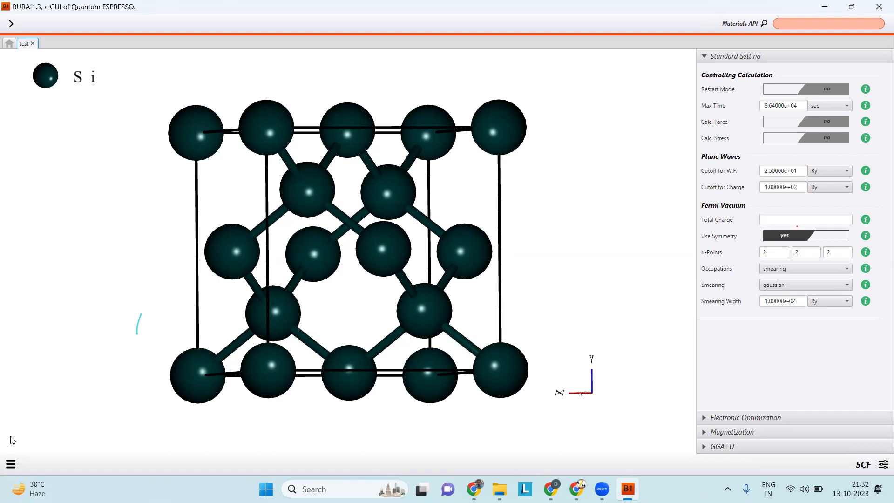
{"action": "left_click", "coordinate": [10, 463]}
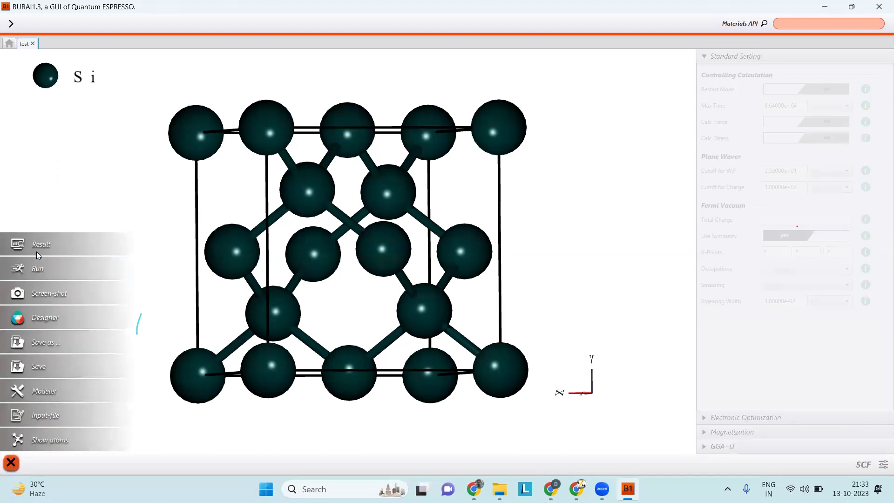
{"action": "left_click", "coordinate": [45, 244]}
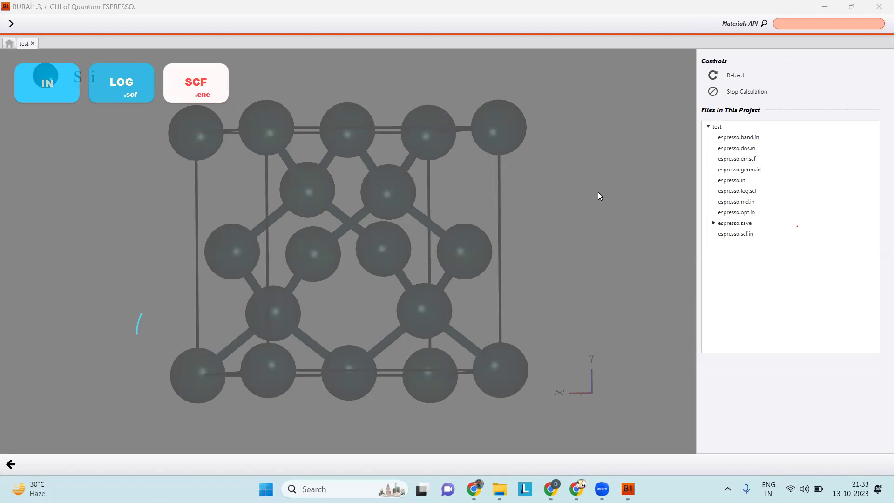
{"action": "left_click", "coordinate": [197, 88]}
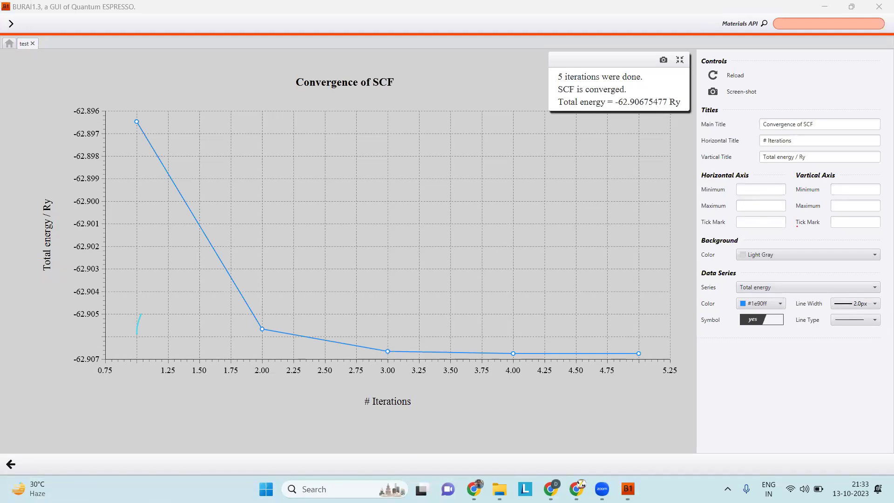
Leave the SCF convergence plot for the silicon model, and reopen the plot from the test project's results.
{"action": "left_click", "coordinate": [11, 464]}
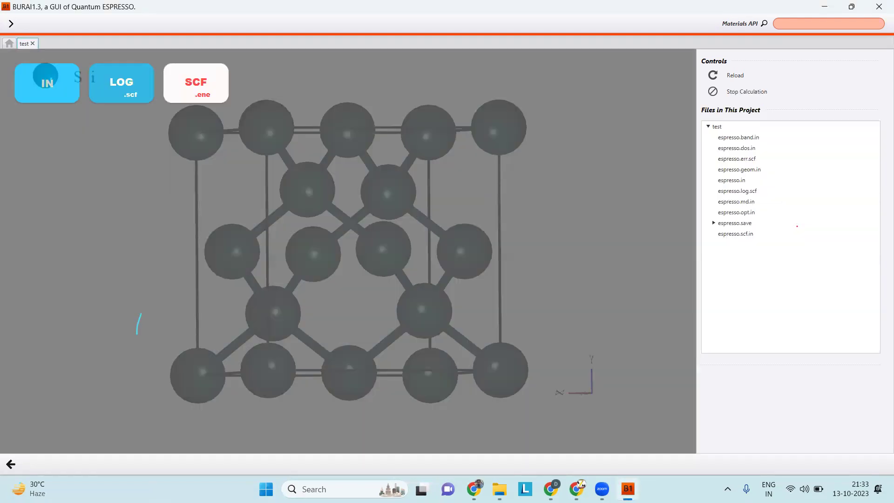
{"action": "left_click", "coordinate": [46, 83]}
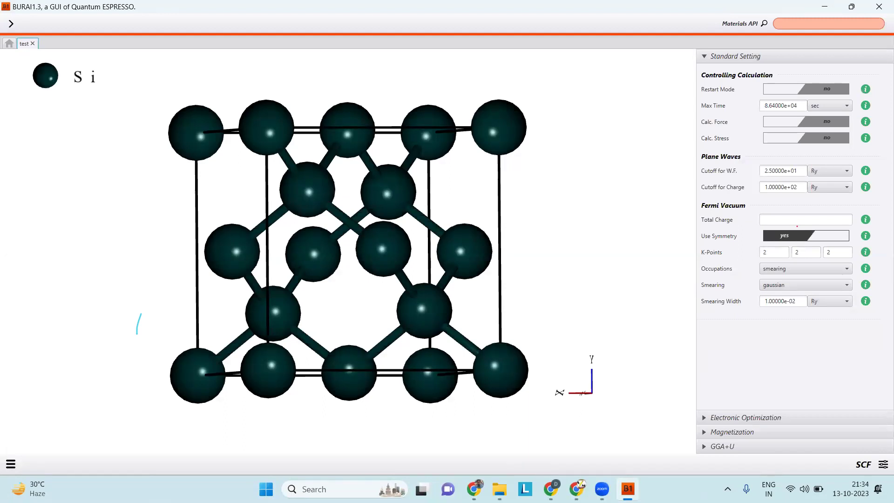
{"action": "left_click", "coordinate": [10, 464]}
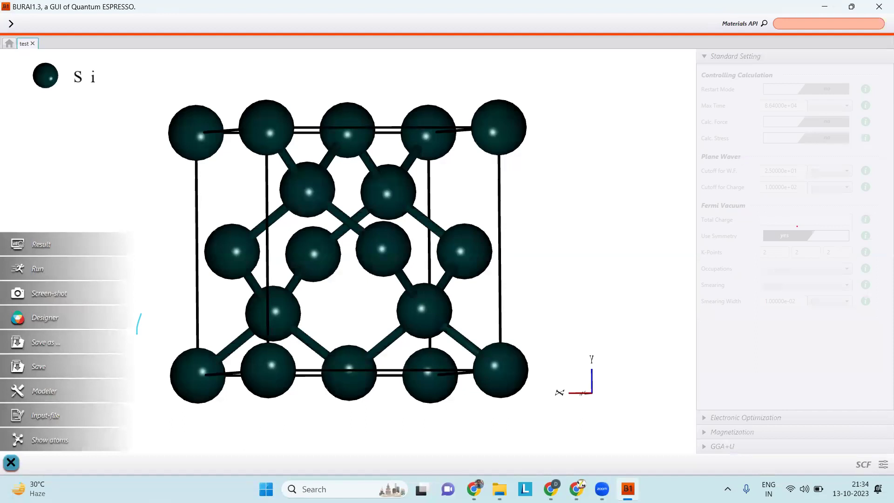
{"action": "left_click", "coordinate": [63, 250]}
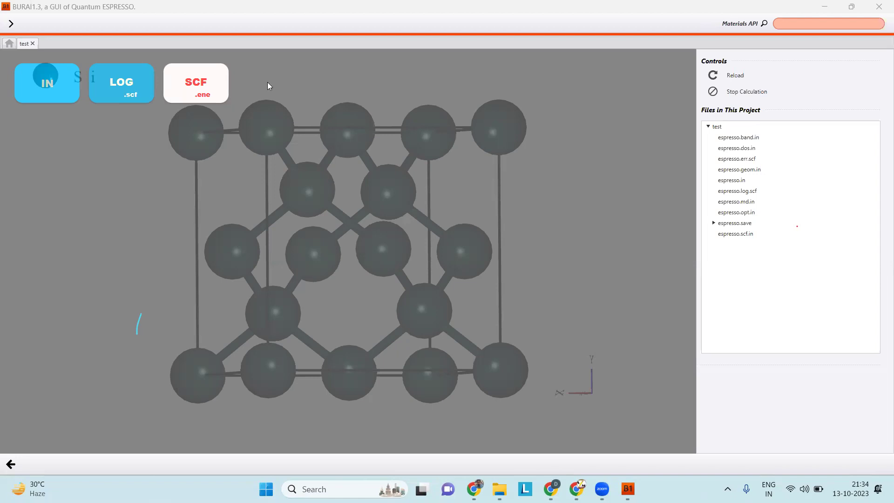
{"action": "left_click", "coordinate": [212, 90]}
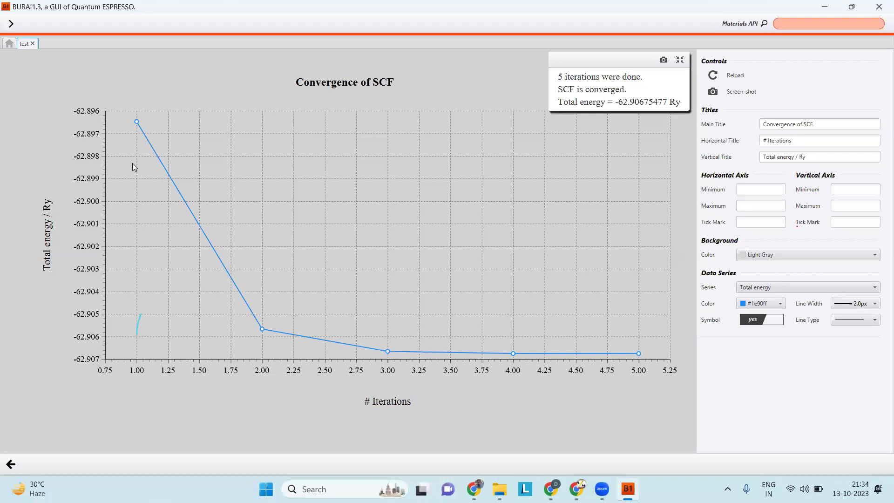
Close the convergence plot and results, check the home page's Calculating list, and return to the test project.
{"action": "left_click", "coordinate": [8, 459]}
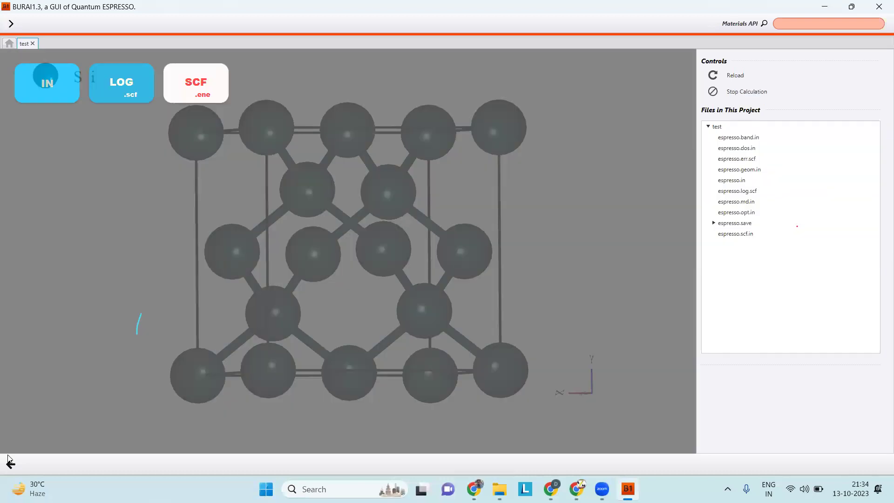
{"action": "left_click", "coordinate": [8, 458]}
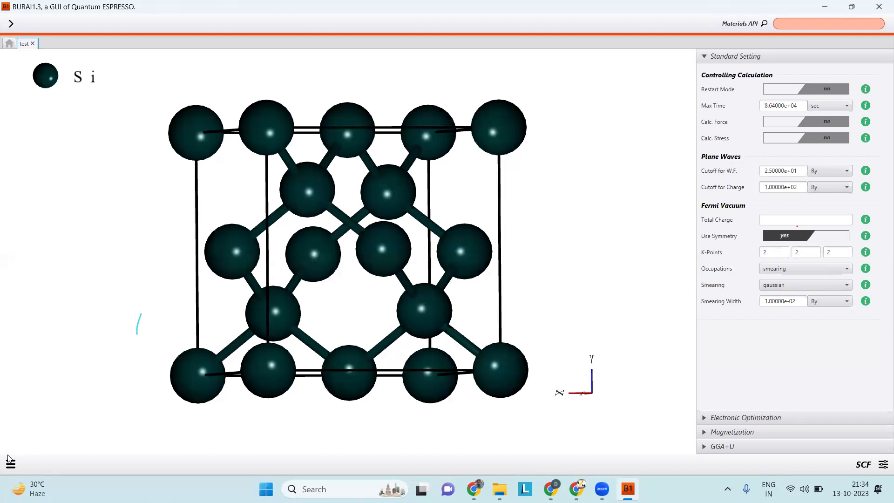
{"action": "left_click", "coordinate": [12, 45]}
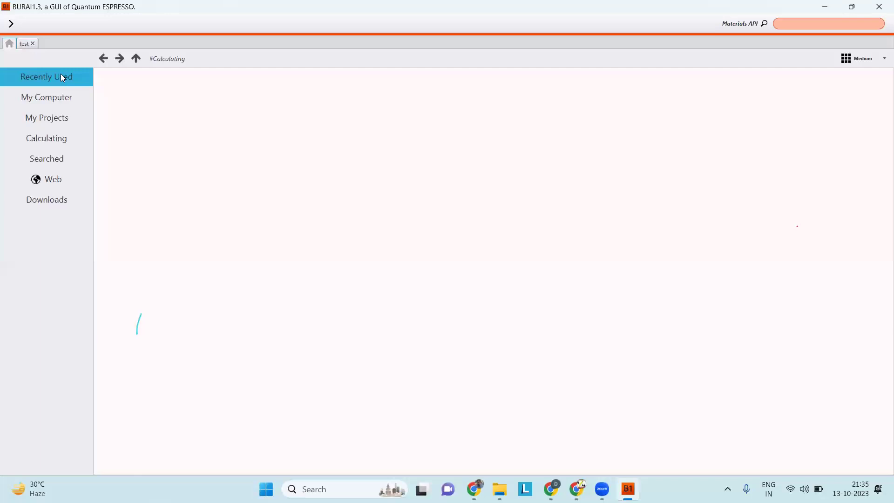
{"action": "left_click", "coordinate": [22, 44]}
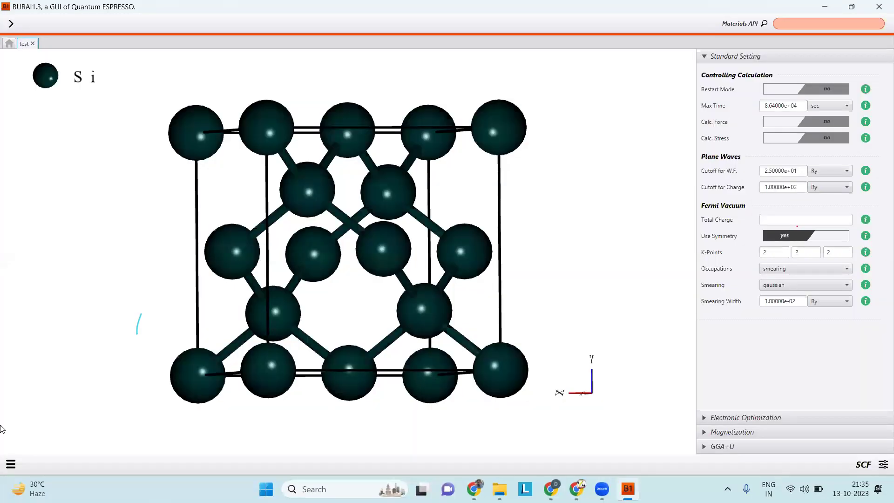
Run the test project's SCF job again on Local Host with 1 MPI process and 1 OpenMP thread.
{"action": "mouse_move", "coordinate": [1, 428]}
{"action": "left_click", "coordinate": [40, 273]}
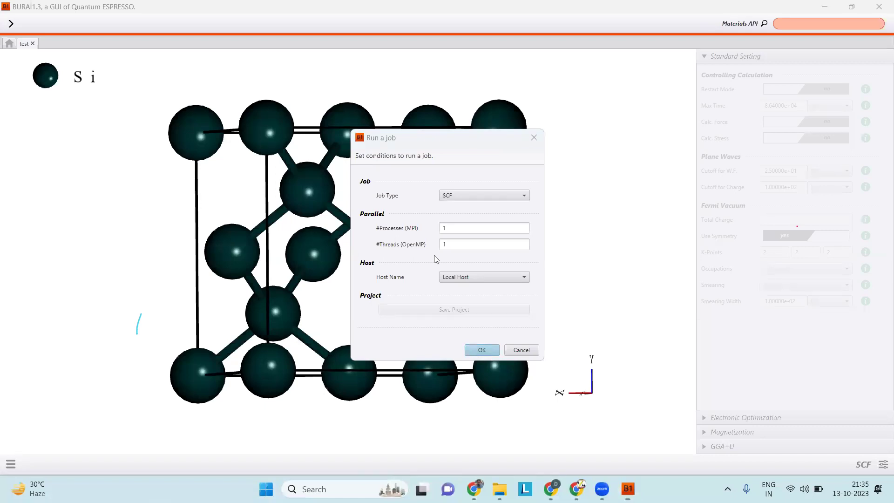
{"action": "left_click", "coordinate": [472, 348]}
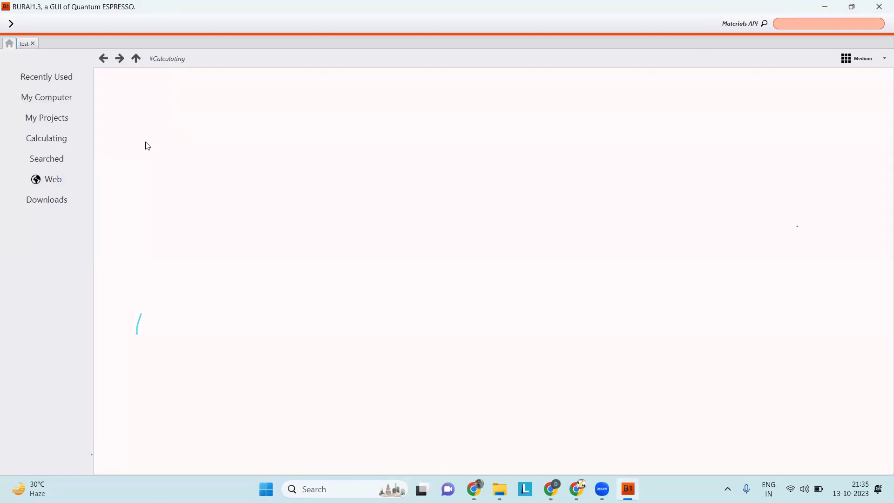
Return to the test project from the job list and open its results overview.
{"action": "left_click", "coordinate": [22, 44]}
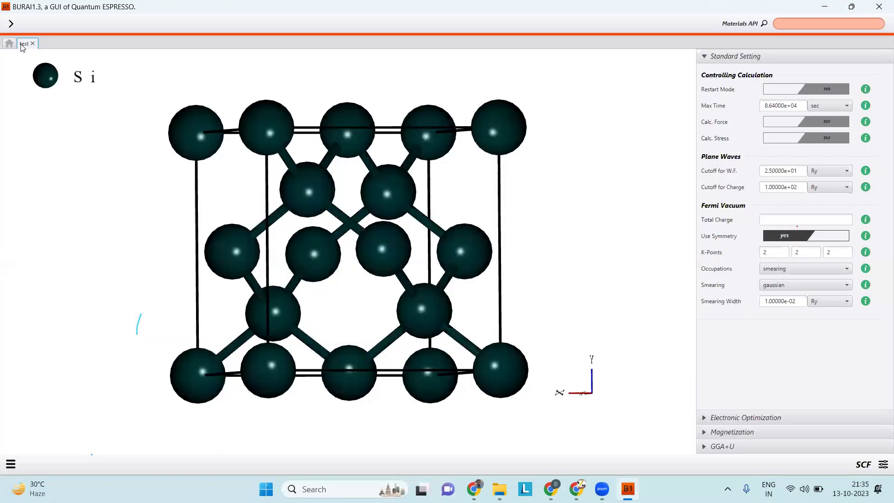
{"action": "left_click", "coordinate": [10, 463]}
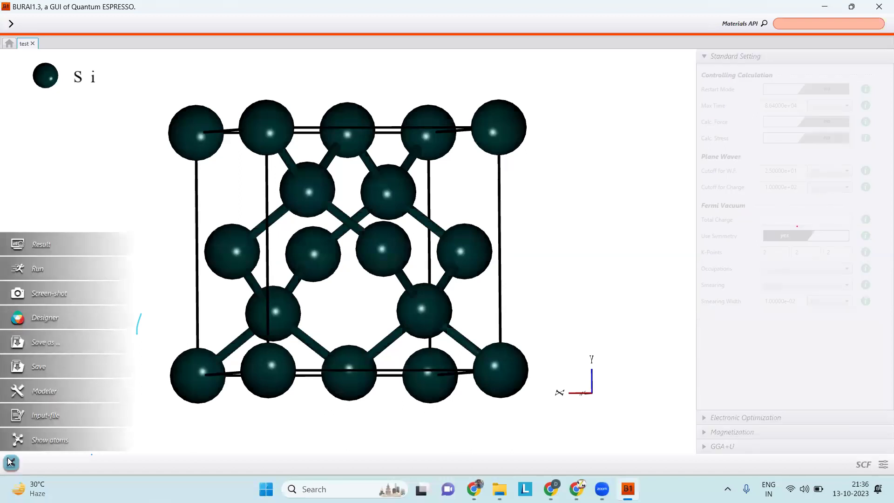
{"action": "left_click", "coordinate": [44, 245]}
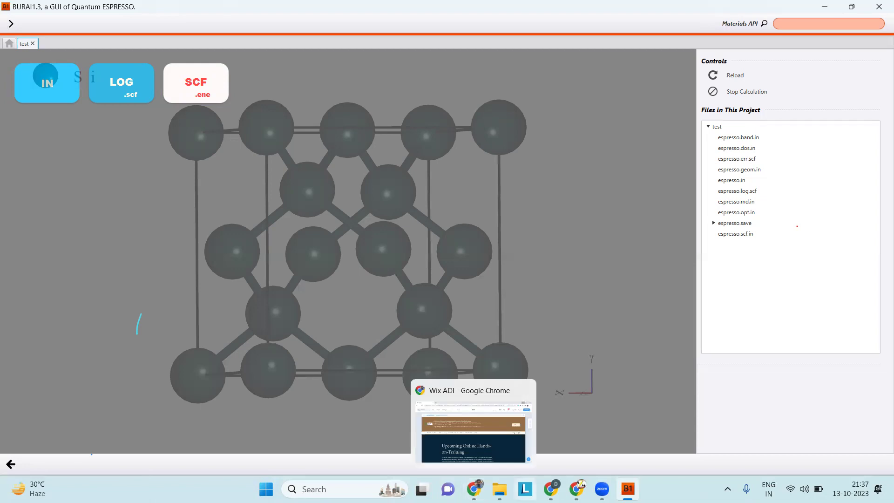
{"action": "mouse_move", "coordinate": [576, 489]}
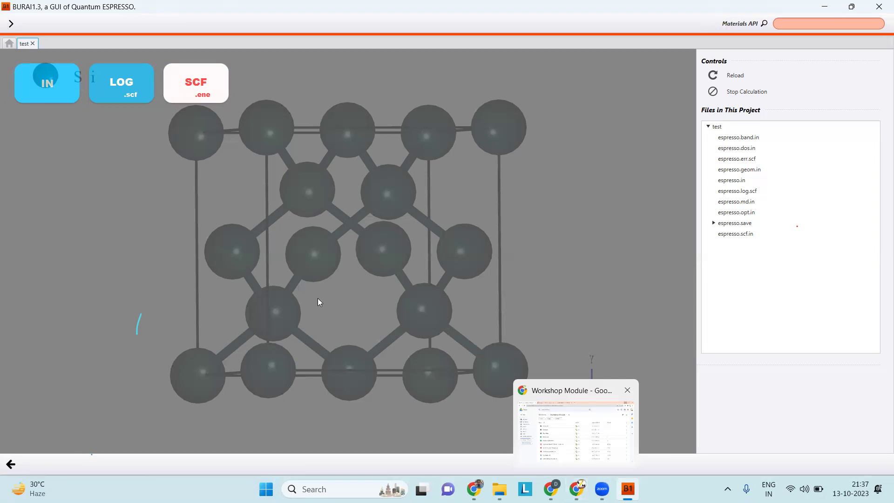
Open the Path of QE settings and choose C:\BURAI1.3_Windows\exec.WIN\qe as the location of pw.exe.
{"action": "left_click", "coordinate": [10, 26]}
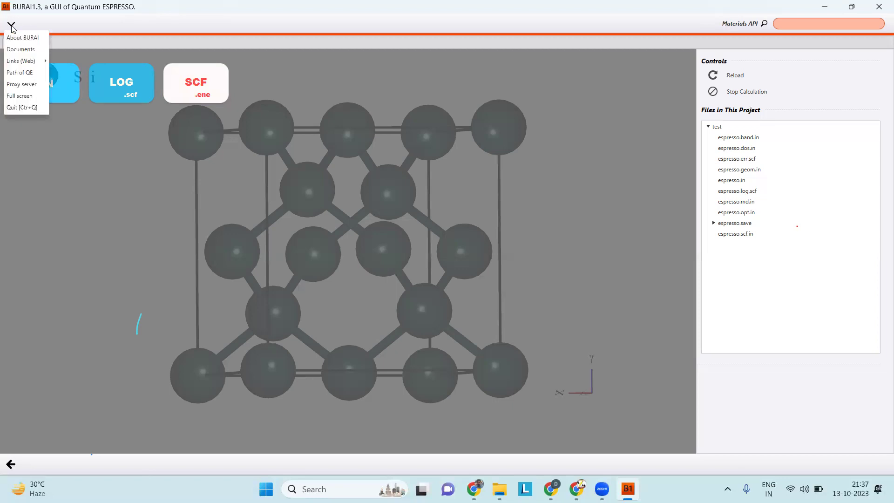
{"action": "left_click", "coordinate": [21, 74]}
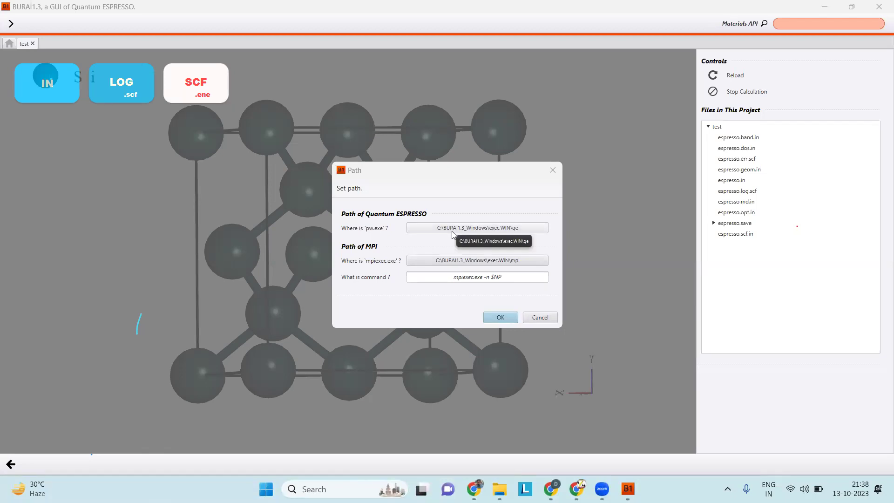
{"action": "left_click", "coordinate": [478, 228]}
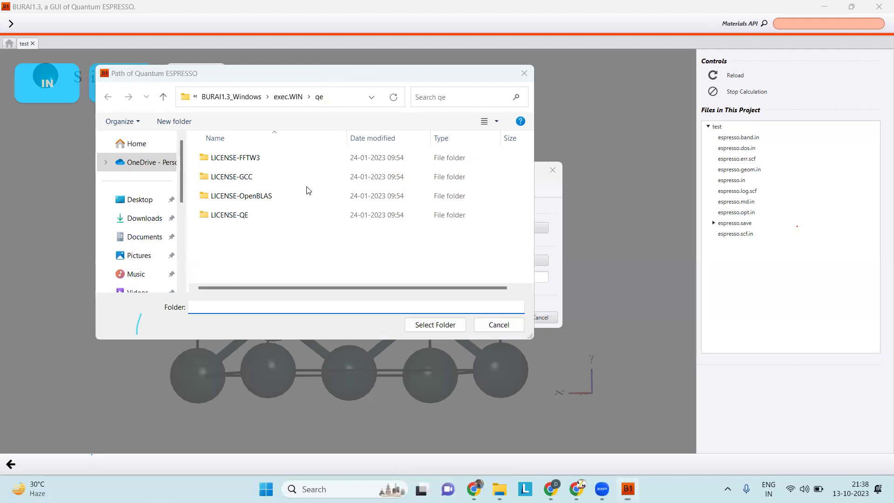
{"action": "left_click", "coordinate": [182, 280]}
{"action": "left_click", "coordinate": [182, 280]}
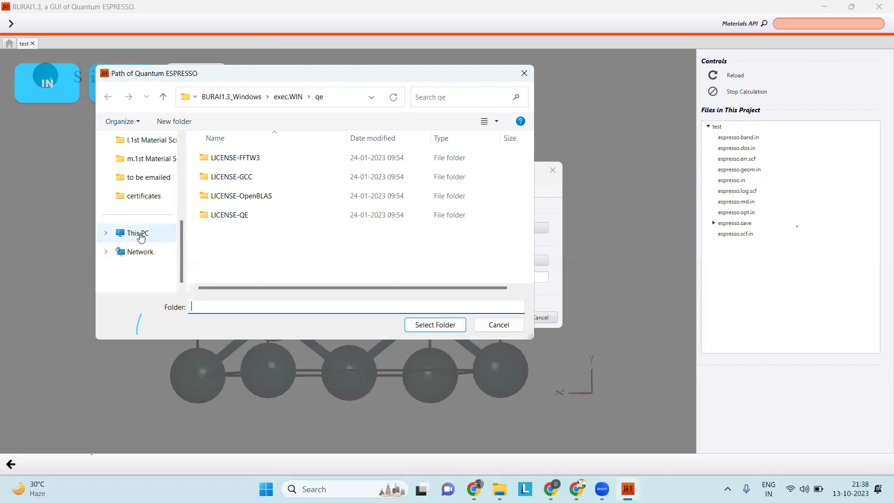
{"action": "left_click", "coordinate": [141, 238]}
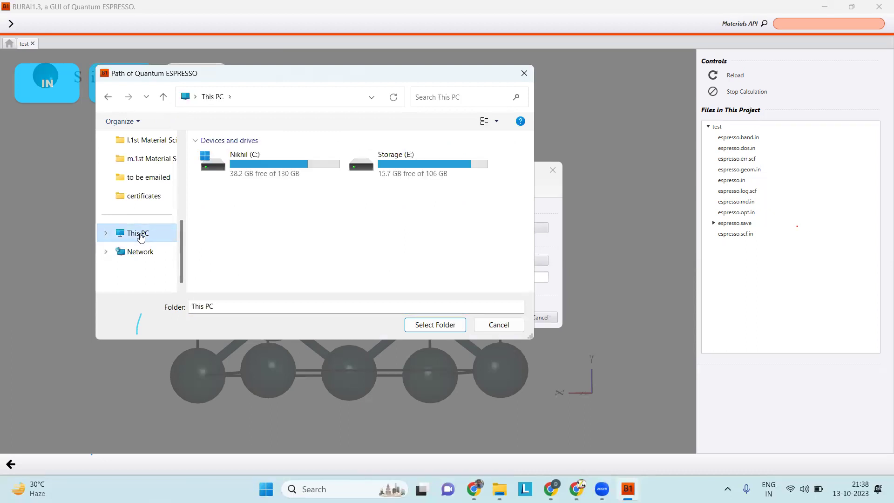
{"action": "double_click", "coordinate": [243, 160]}
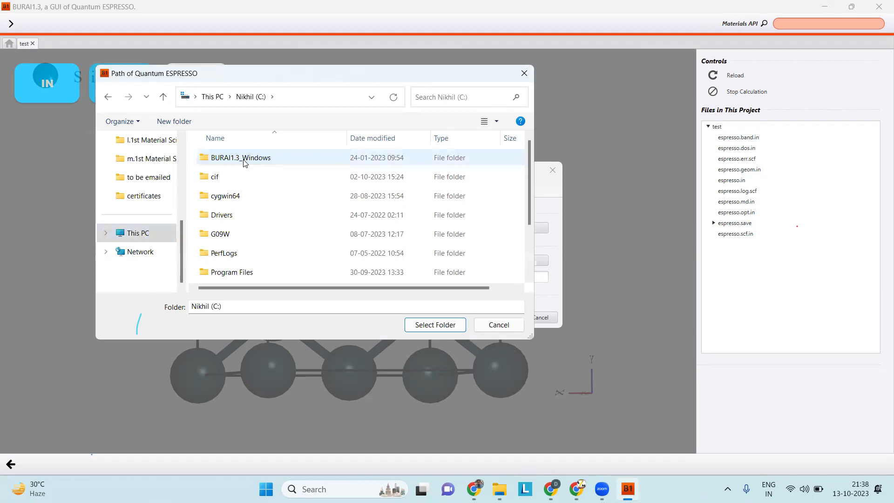
{"action": "double_click", "coordinate": [243, 160]}
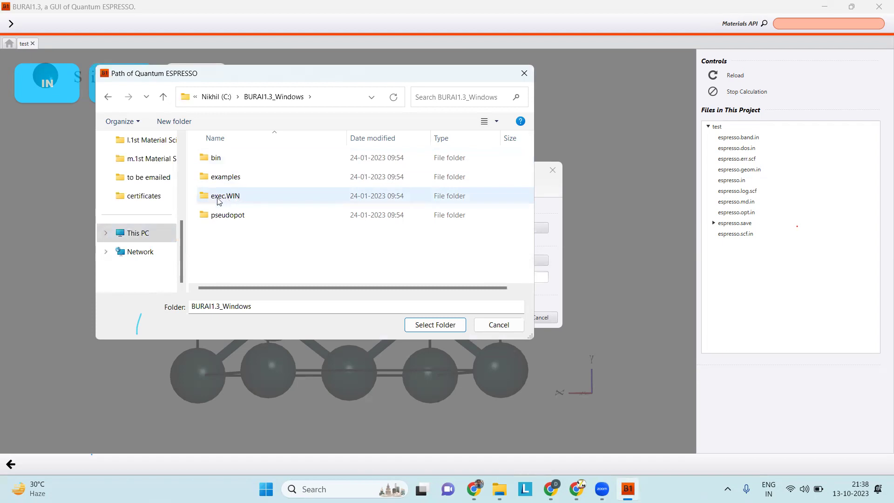
{"action": "double_click", "coordinate": [241, 198]}
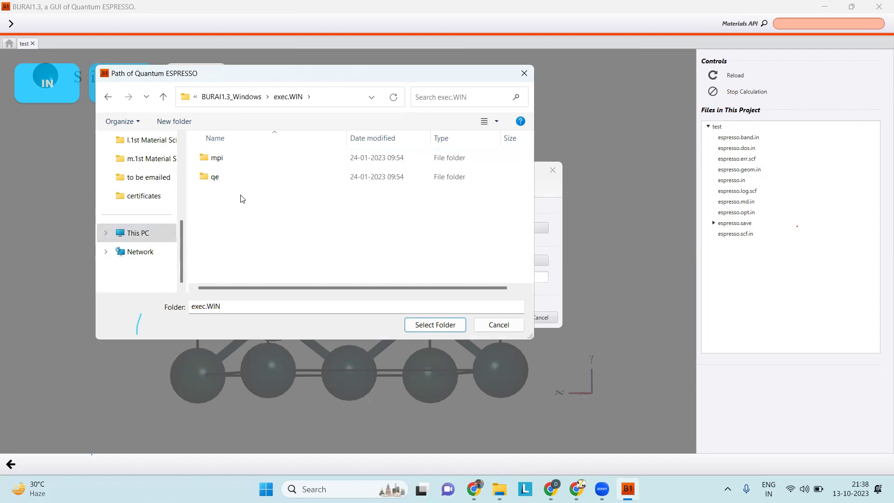
{"action": "left_click", "coordinate": [212, 180]}
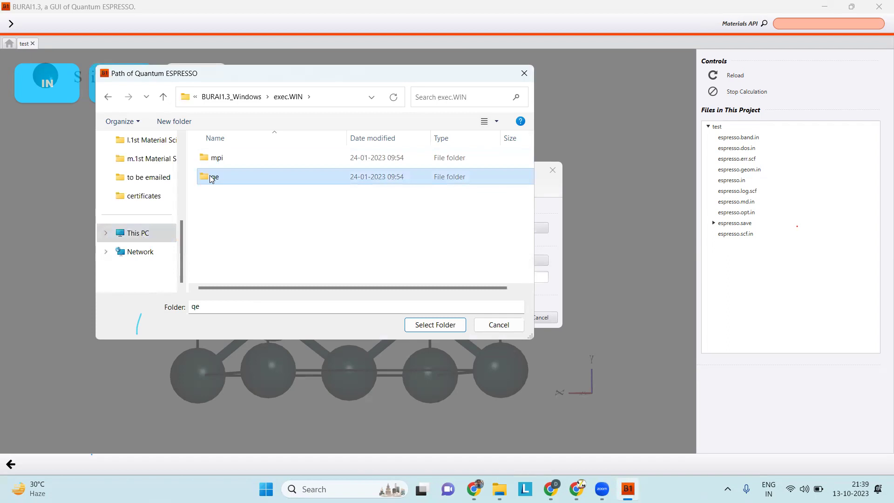
{"action": "double_click", "coordinate": [212, 179]}
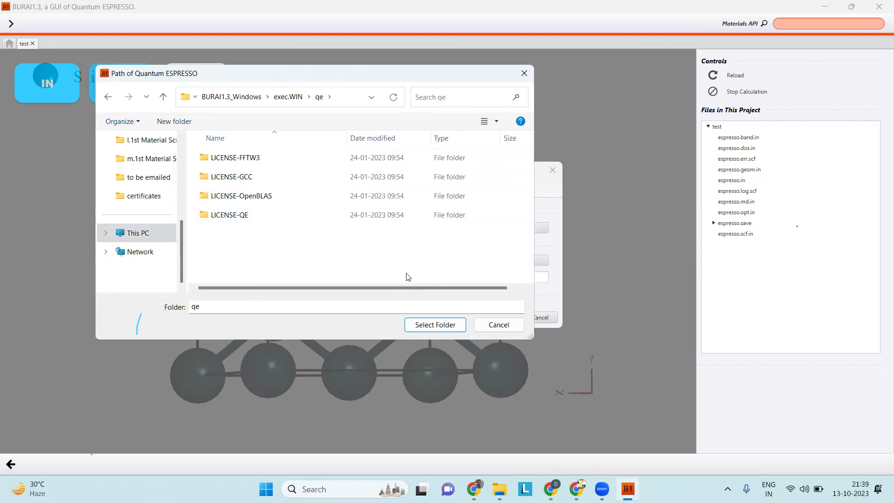
{"action": "left_click", "coordinate": [432, 326]}
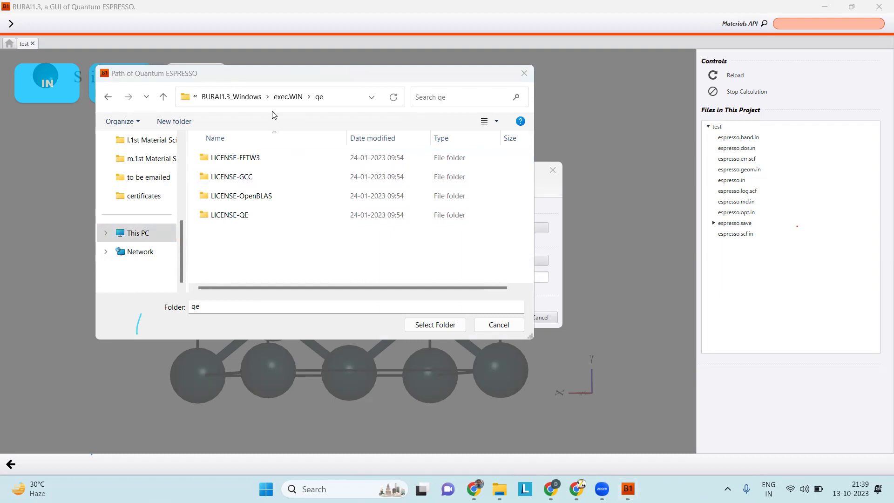
Browse again from BURAI1.3_Windows through exec.WIN to the qe folder, and cancel the pw.exe folder selection.
{"action": "left_click", "coordinate": [245, 98]}
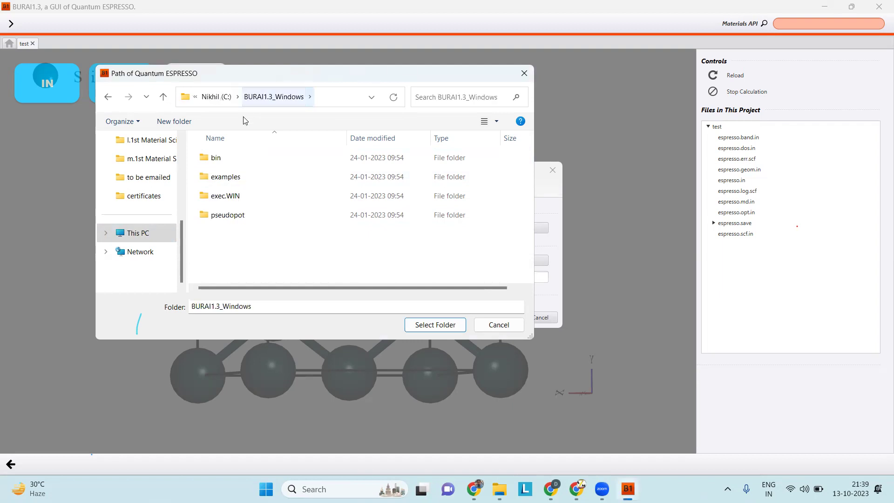
{"action": "double_click", "coordinate": [228, 200]}
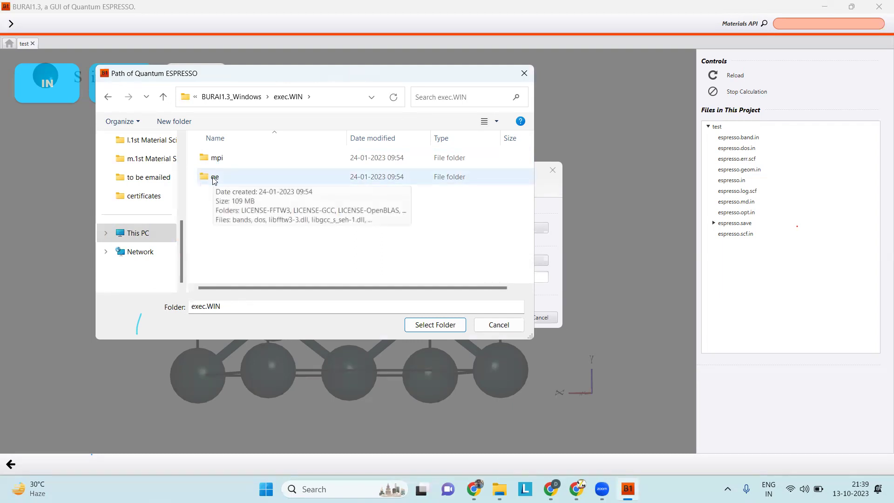
{"action": "double_click", "coordinate": [214, 181]}
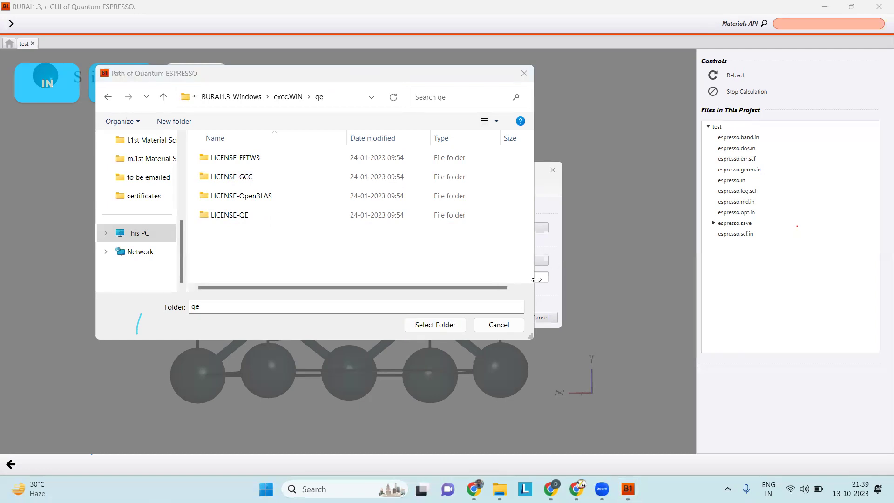
{"action": "left_click", "coordinate": [496, 326]}
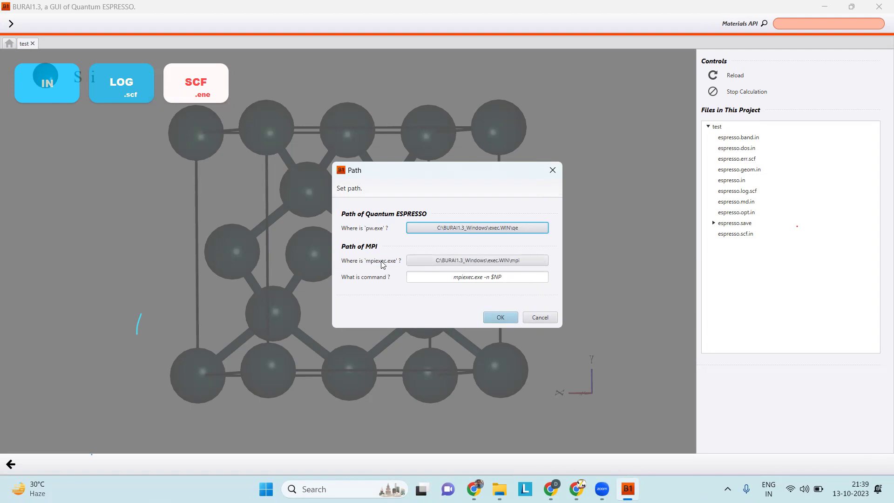
Browse for mpiexec.exe through drive C:, BURAI1.3_Windows and exec.WIN to the mpi folder, and cancel both the selection and the path settings.
{"action": "left_click", "coordinate": [445, 259]}
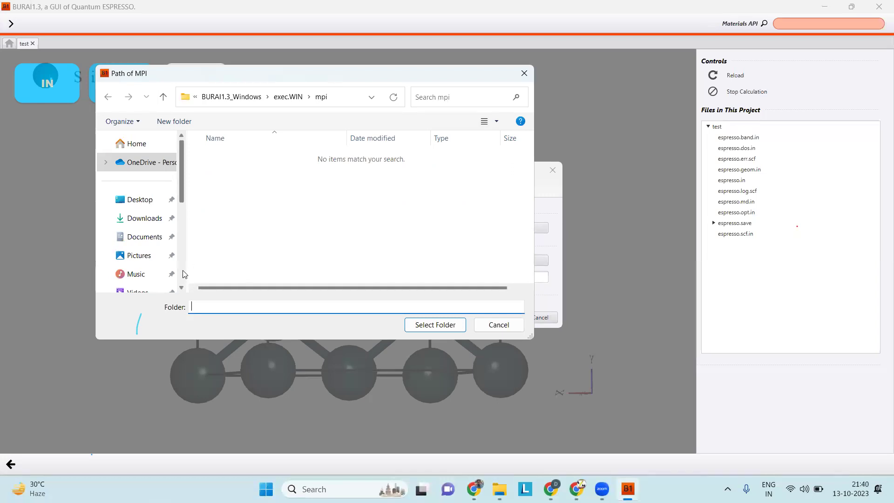
{"action": "scroll", "coordinate": [183, 274], "scroll_direction": "down", "scroll_amount": 2}
{"action": "scroll", "coordinate": [183, 274], "scroll_direction": "down", "scroll_amount": 1}
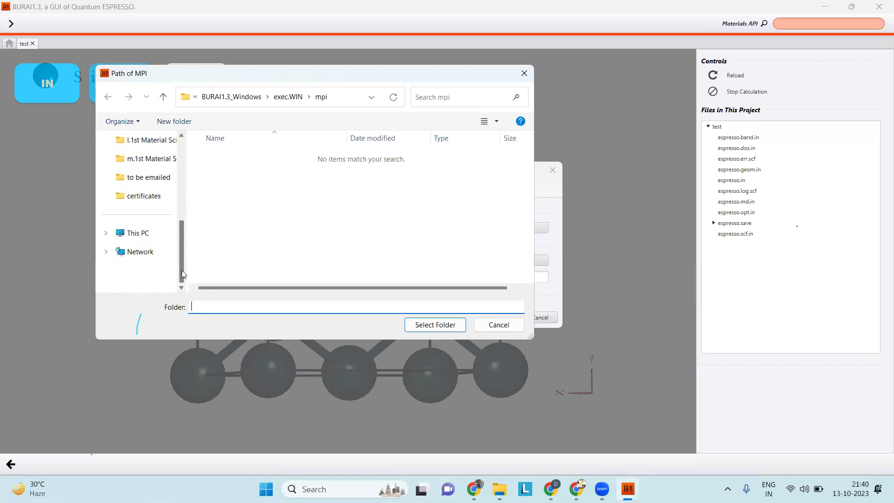
{"action": "left_click", "coordinate": [150, 236]}
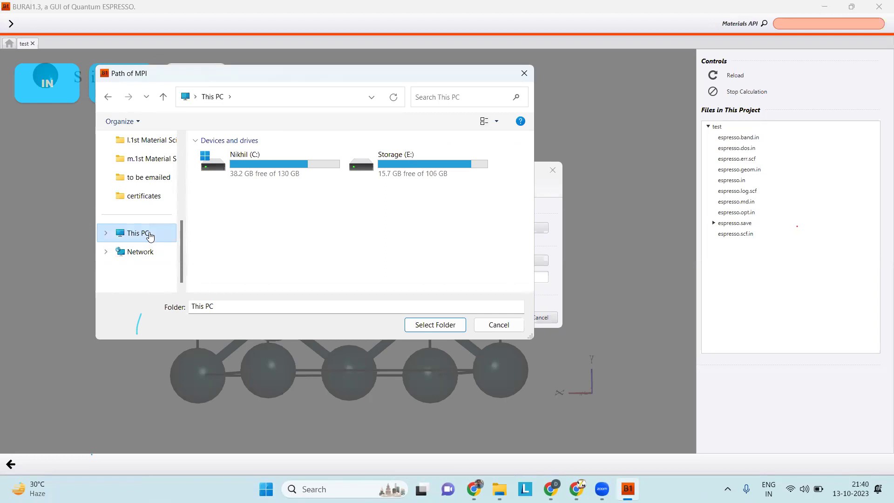
{"action": "double_click", "coordinate": [277, 167]}
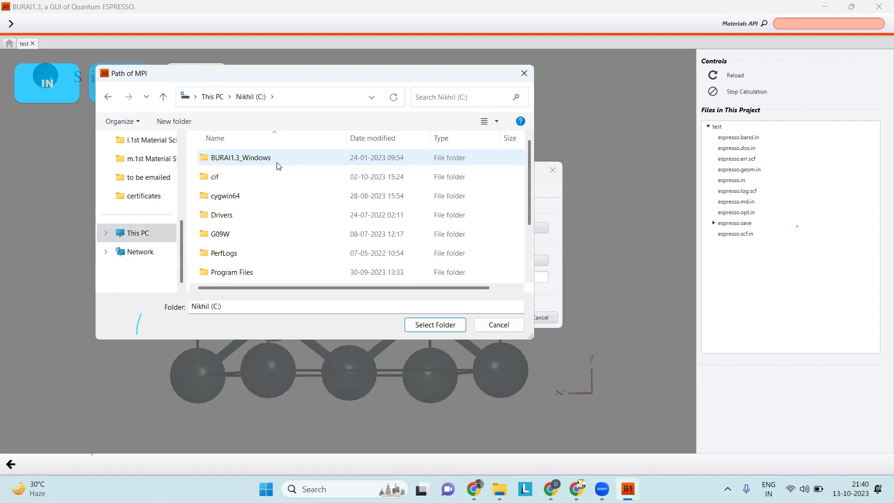
{"action": "double_click", "coordinate": [278, 159]}
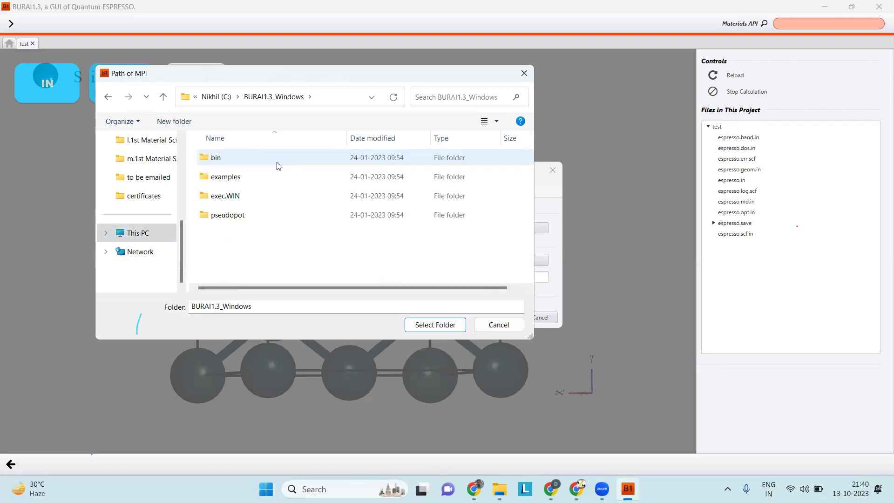
{"action": "double_click", "coordinate": [264, 196]}
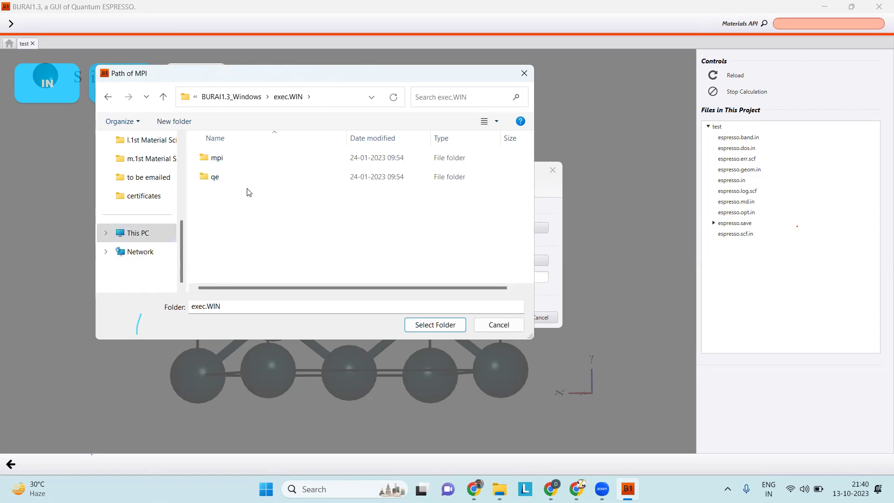
{"action": "double_click", "coordinate": [217, 158]}
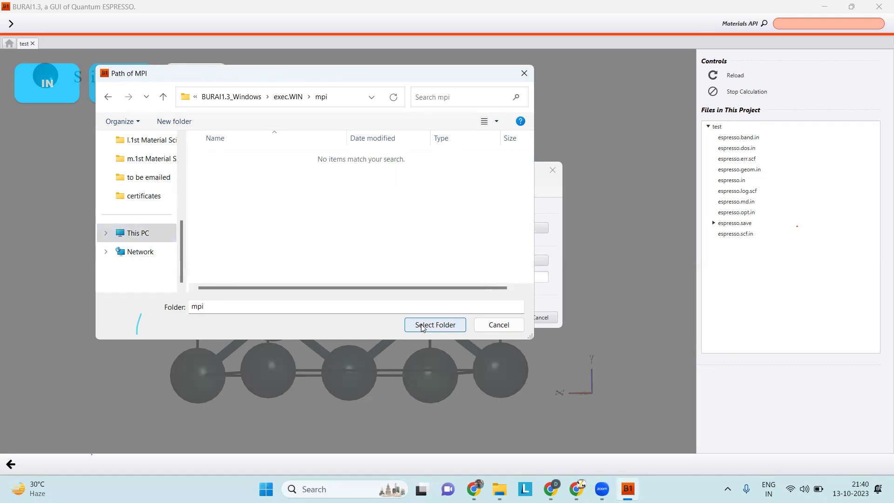
{"action": "left_click", "coordinate": [493, 325]}
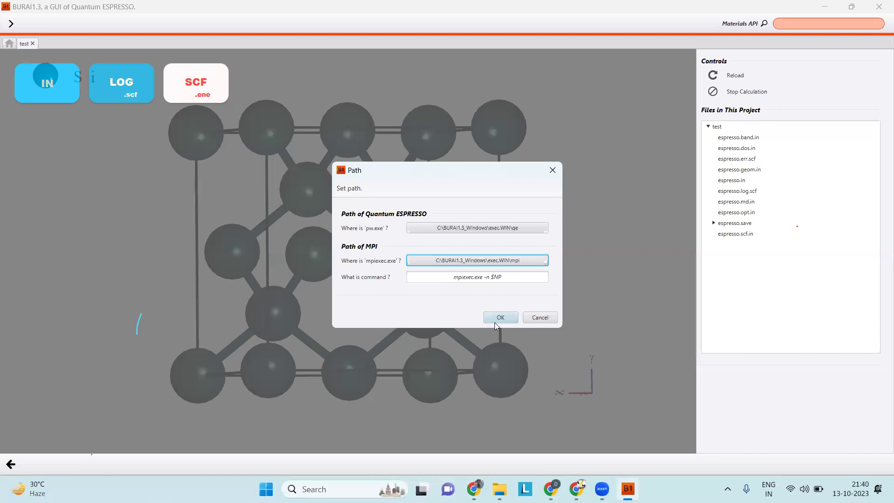
{"action": "left_click", "coordinate": [539, 319]}
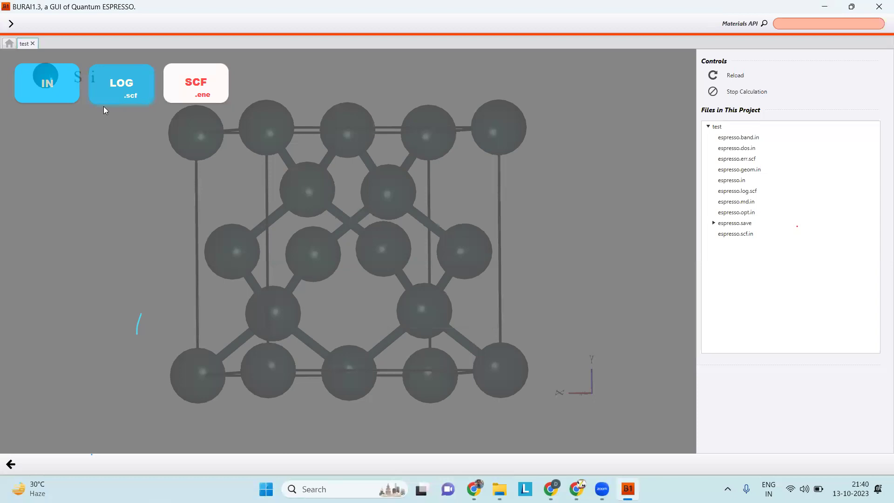
Return to the silicon structure, review the SCF job's run conditions, and cancel without running it.
{"action": "left_click", "coordinate": [7, 452]}
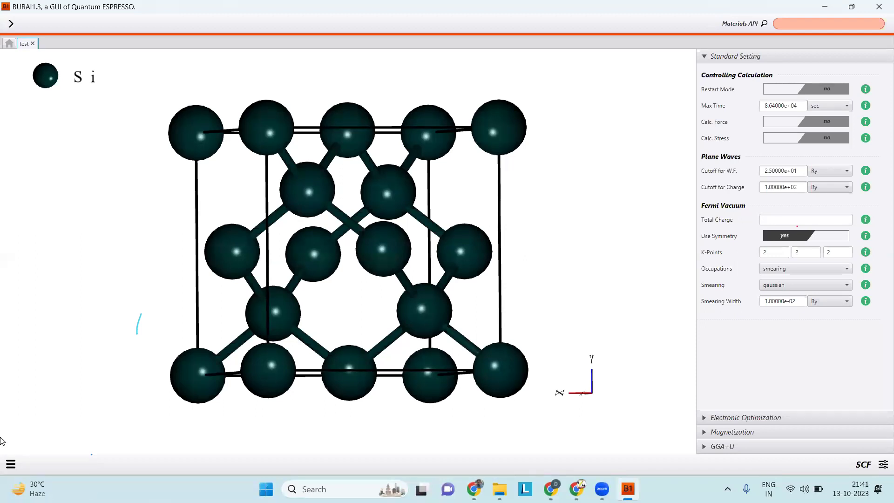
{"action": "left_click", "coordinate": [11, 464]}
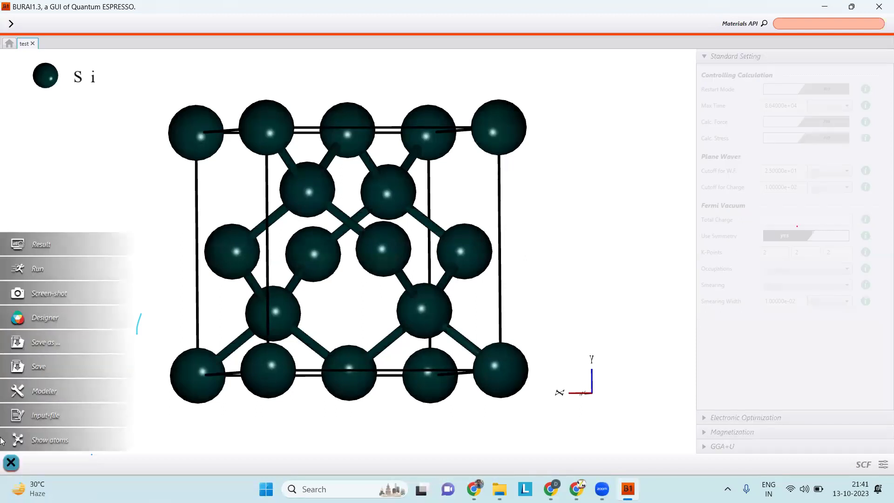
{"action": "left_click", "coordinate": [46, 272]}
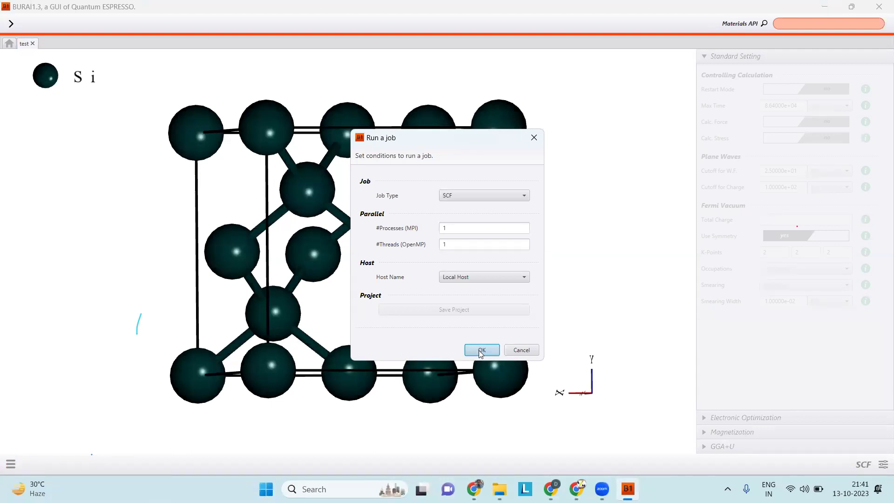
{"action": "left_click", "coordinate": [513, 351]}
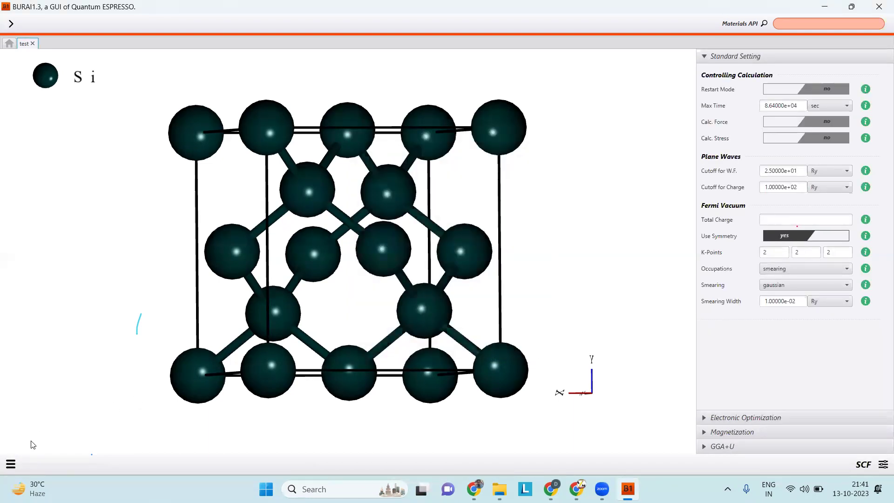
Review the test project's results overview and return to the silicon structure.
{"action": "left_click", "coordinate": [10, 463]}
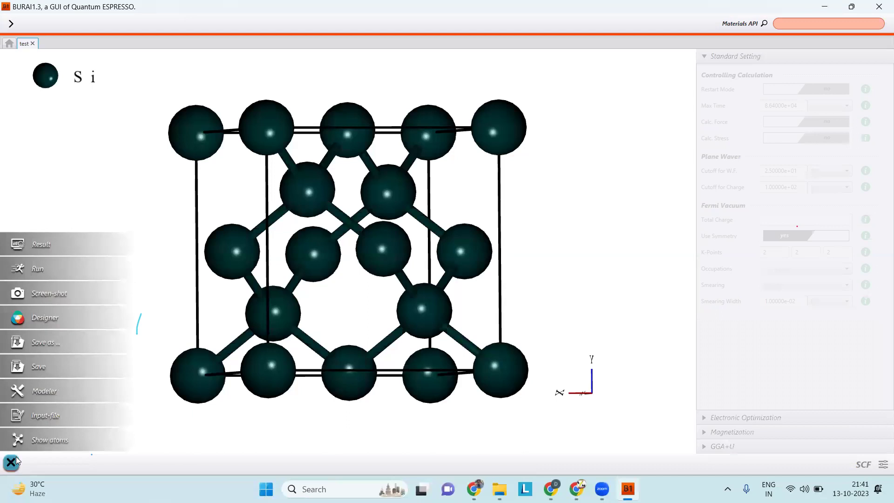
{"action": "left_click", "coordinate": [59, 244]}
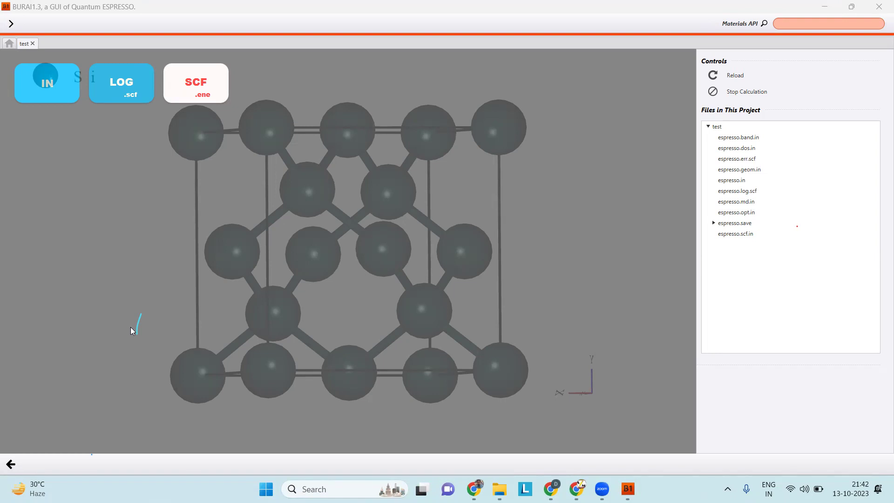
{"action": "left_click", "coordinate": [12, 463]}
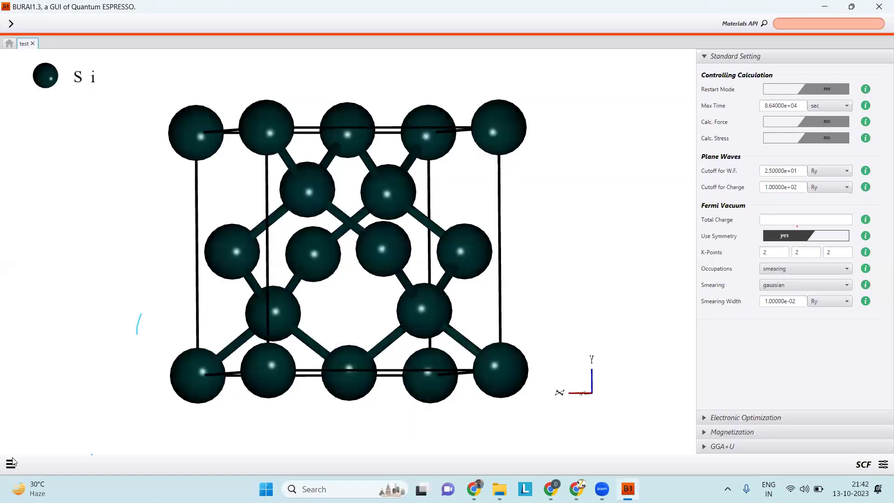
{"action": "left_click", "coordinate": [12, 463]}
{"action": "left_click", "coordinate": [12, 462]}
Look through the calculating jobs, the recently used structures and the C:\ folders in the home file browser.
{"action": "left_click", "coordinate": [9, 44]}
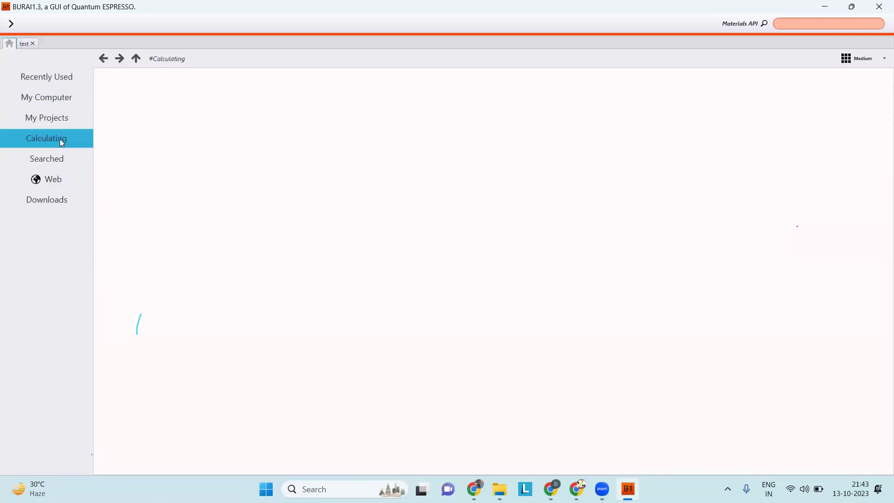
{"action": "left_click", "coordinate": [64, 77]}
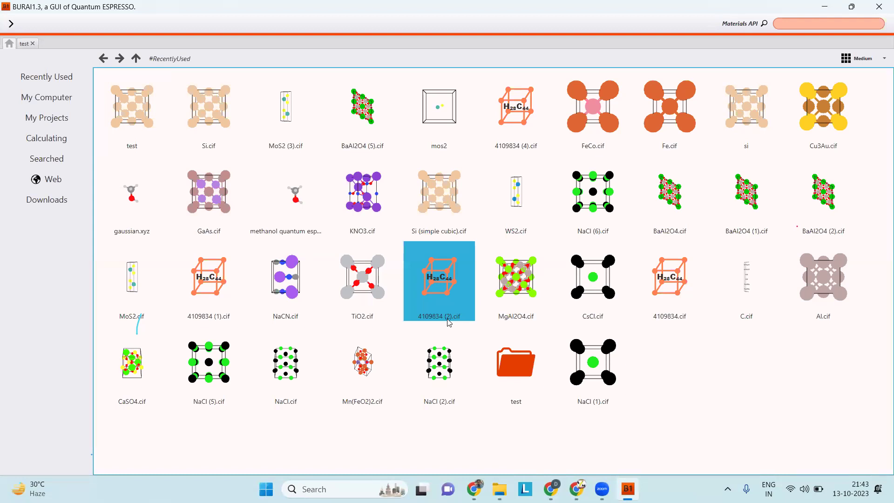
{"action": "left_click", "coordinate": [53, 98]}
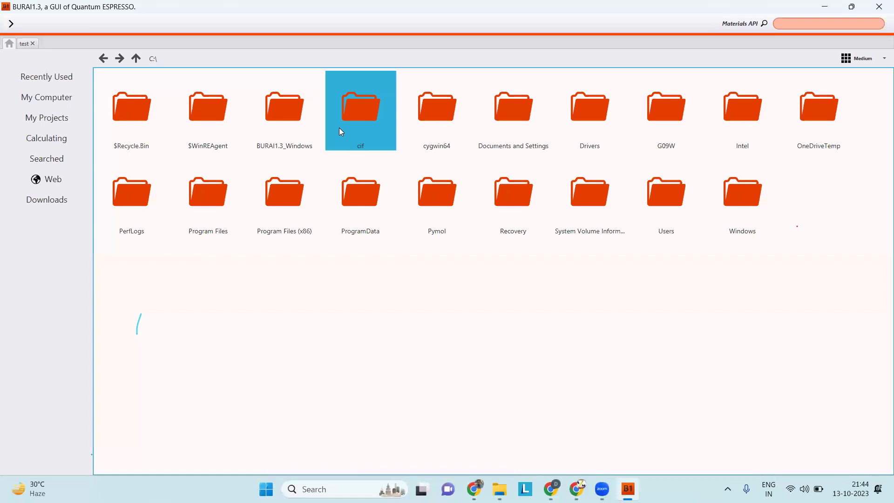
Open the H2O.xyz example from the XYZ folder inside Examples in My Projects.
{"action": "left_click", "coordinate": [48, 122]}
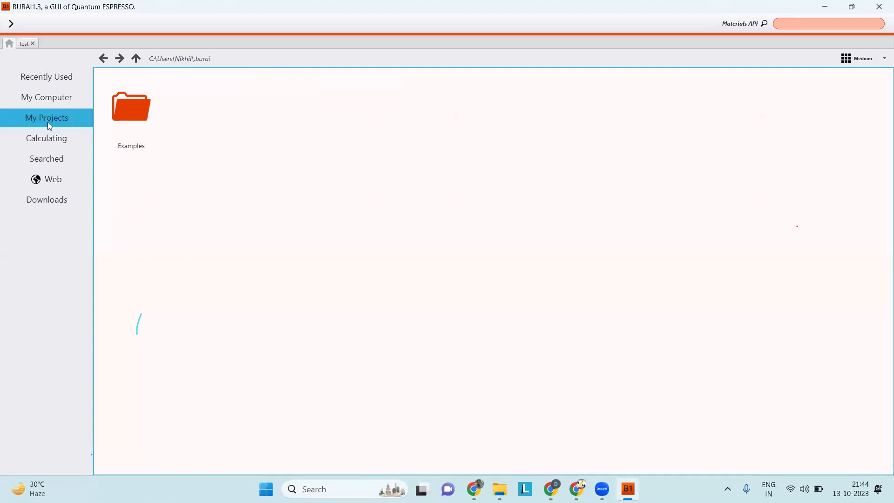
{"action": "double_click", "coordinate": [118, 116]}
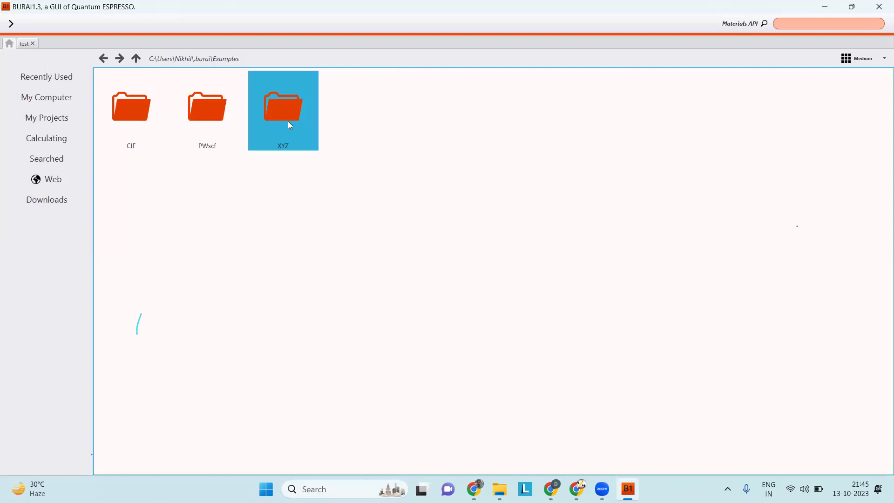
{"action": "double_click", "coordinate": [285, 124]}
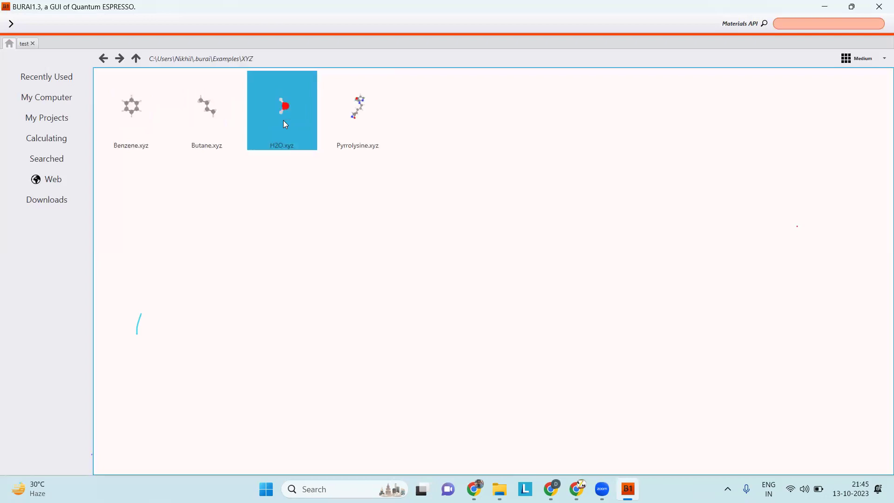
{"action": "left_click", "coordinate": [309, 118]}
{"action": "double_click", "coordinate": [294, 119]}
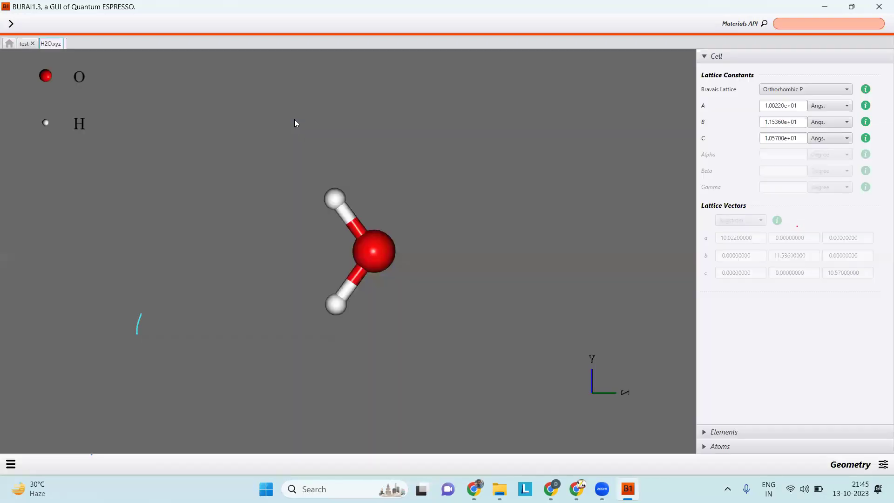
Turn on the cell display for the H2O molecule in the Designer and return to its geometry view.
{"action": "mouse_move", "coordinate": [313, 195]}
{"action": "left_mouse_down"}
{"action": "mouse_move", "coordinate": [353, 279]}
{"action": "mouse_move", "coordinate": [301, 197]}
{"action": "mouse_move", "coordinate": [305, 186]}
{"action": "left_mouse_up"}
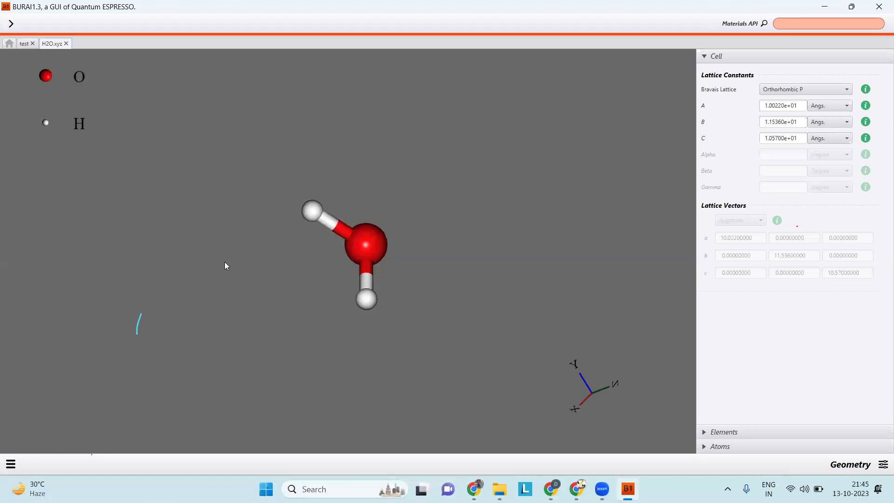
{"action": "left_click", "coordinate": [12, 463]}
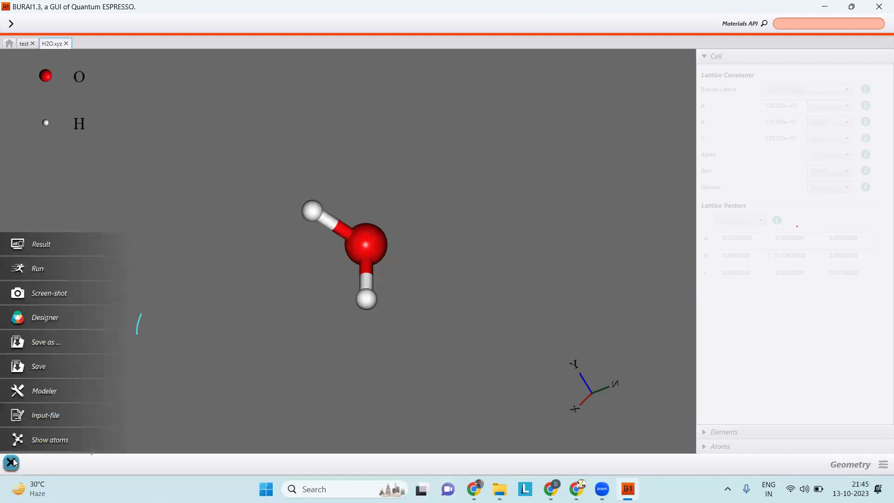
{"action": "left_click", "coordinate": [78, 321]}
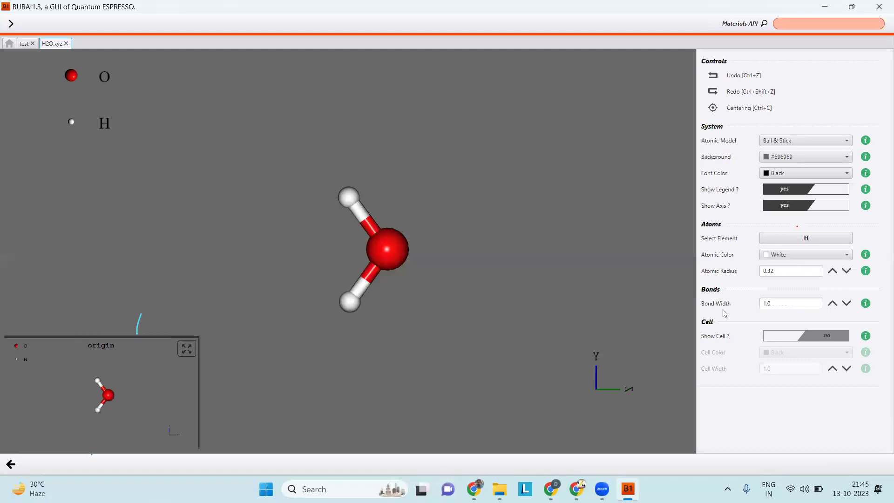
{"action": "left_click", "coordinate": [814, 337]}
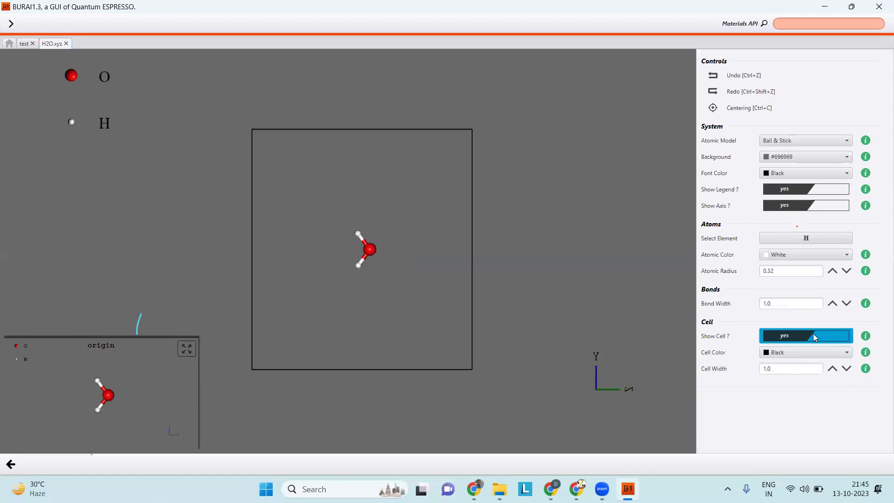
{"action": "left_click_drag", "start_coordinate": [351, 272], "coordinate": [463, 281]}
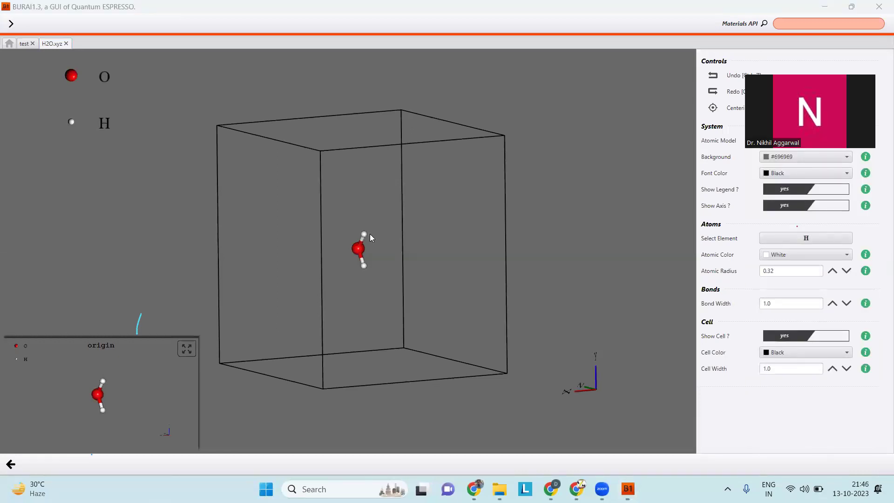
{"action": "left_click", "coordinate": [11, 457]}
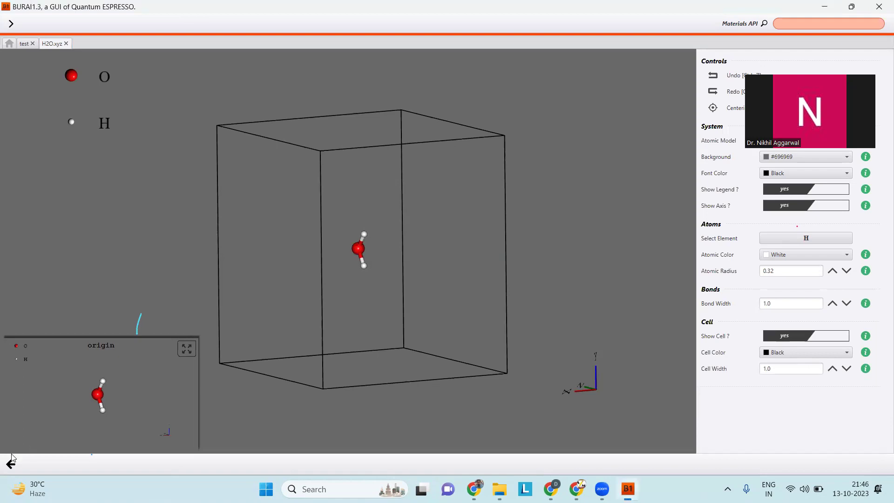
{"action": "left_click", "coordinate": [11, 459]}
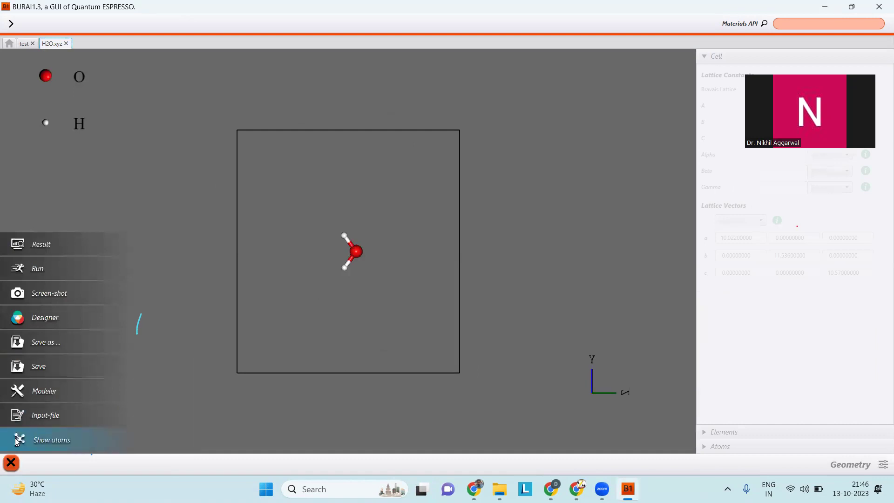
{"action": "left_click", "coordinate": [11, 463]}
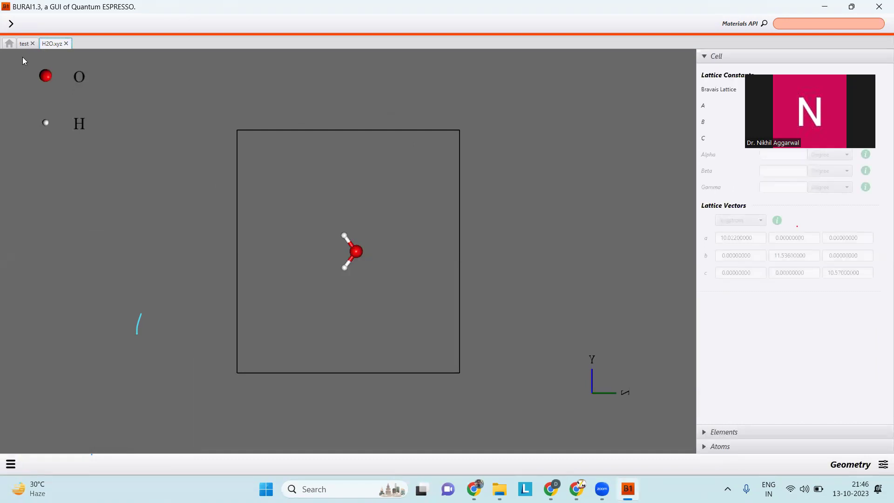
Reopen H2O.xyz from the XYZ examples folder and show it in the Designer.
{"action": "left_click", "coordinate": [9, 44]}
{"action": "left_click", "coordinate": [276, 122]}
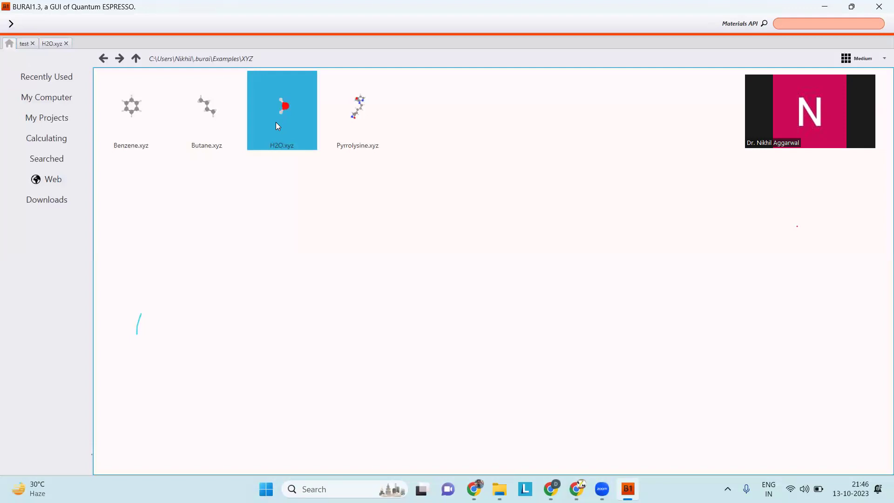
{"action": "double_click", "coordinate": [275, 122]}
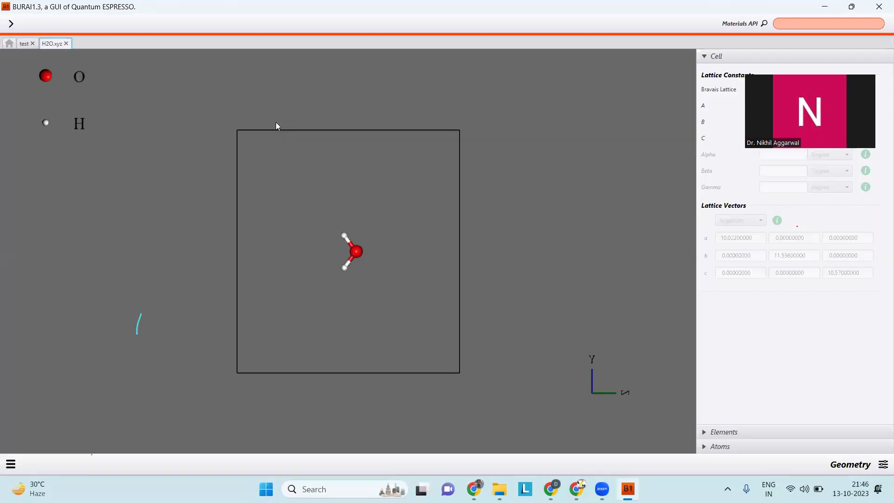
{"action": "left_click", "coordinate": [10, 464]}
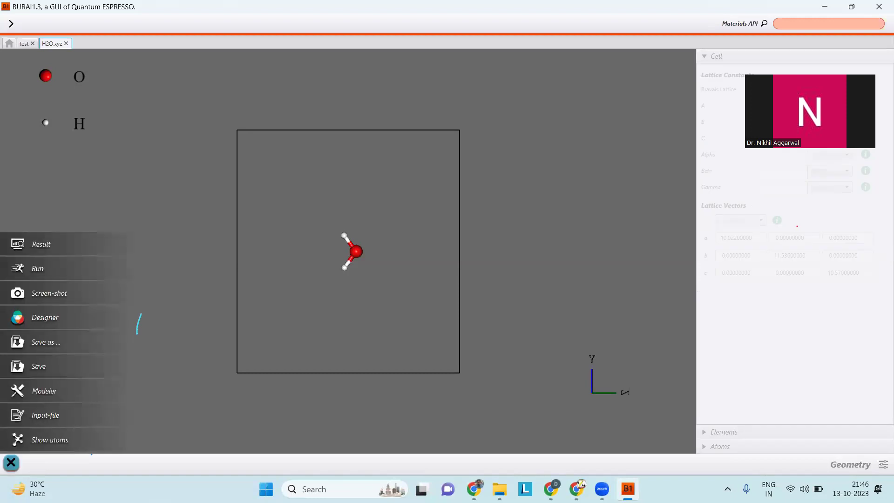
{"action": "left_click", "coordinate": [59, 317]}
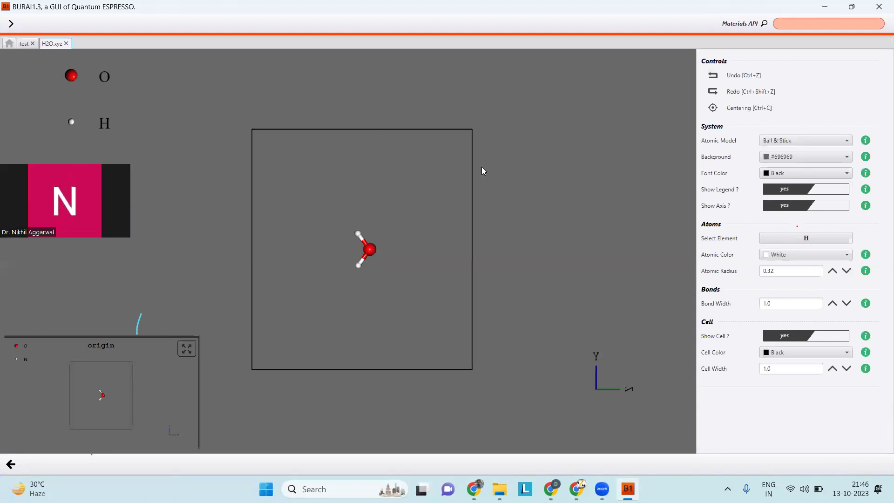
Try the Ball and Stick atomic models on the H2O molecule and return to Ball & Stick.
{"action": "left_click", "coordinate": [770, 142]}
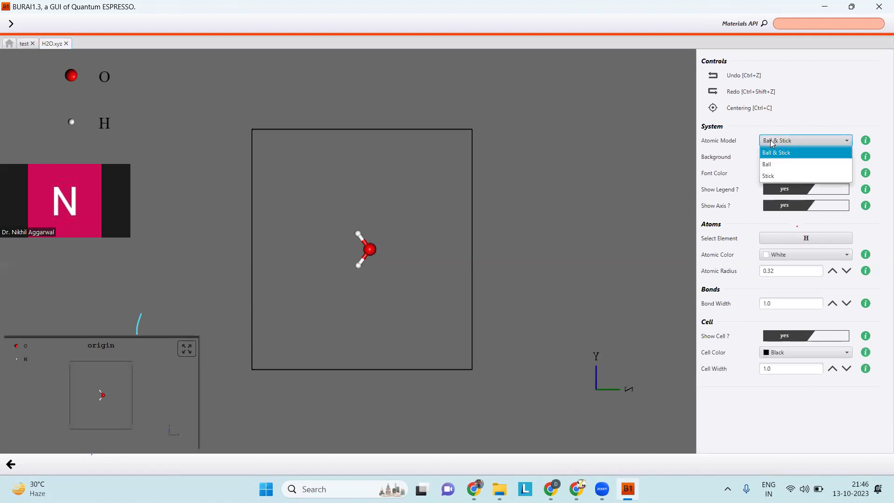
{"action": "left_click", "coordinate": [772, 164]}
{"action": "left_click", "coordinate": [793, 141]}
{"action": "left_click", "coordinate": [786, 176]}
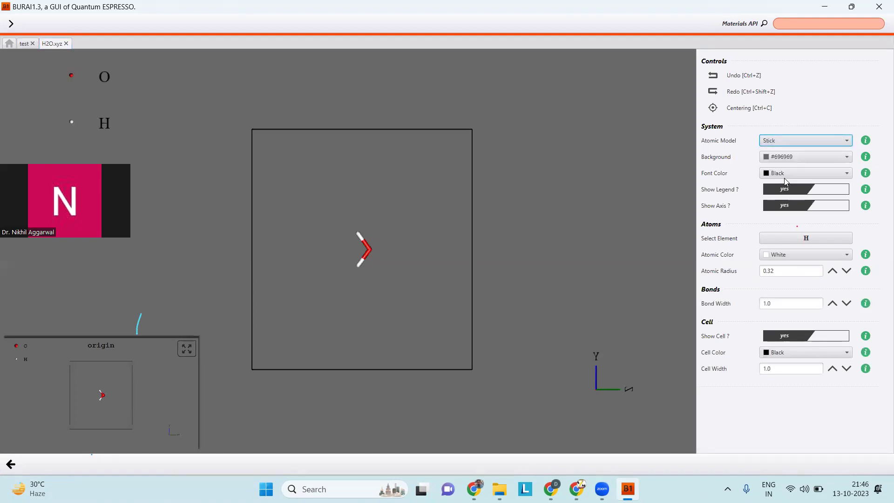
{"action": "left_click", "coordinate": [808, 140]}
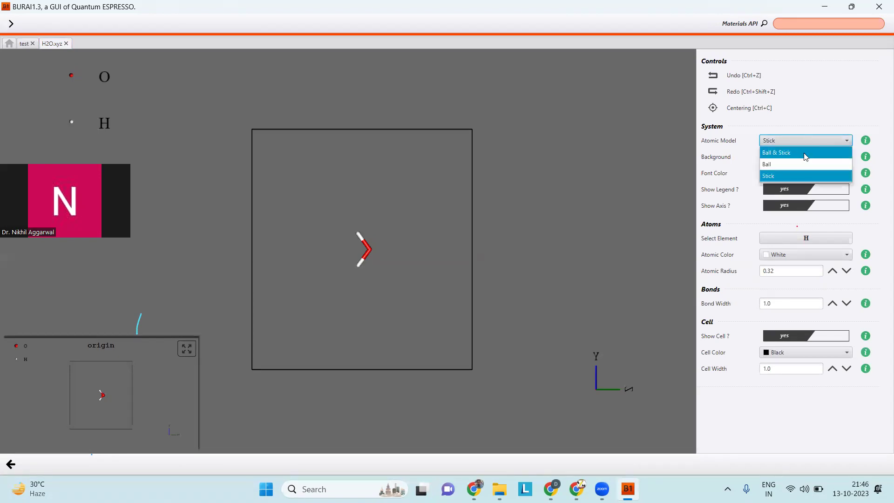
{"action": "left_click", "coordinate": [805, 154]}
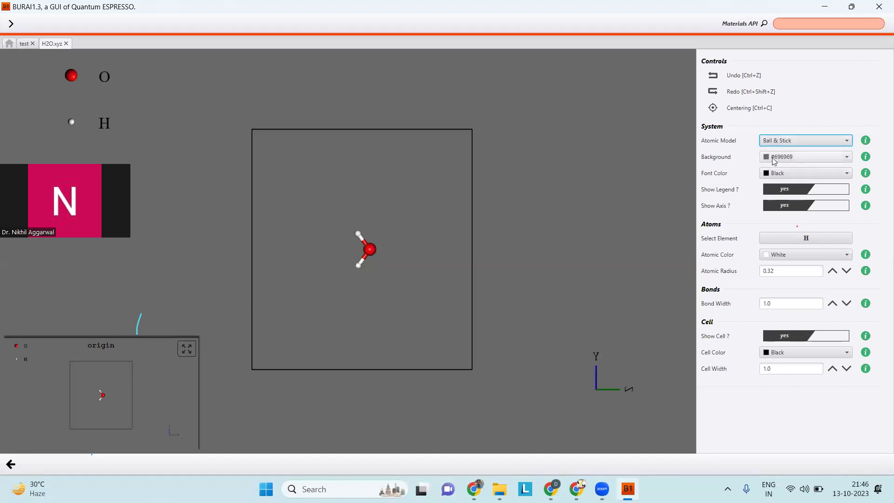
Set the Designer background to White and try font color #1a3399 before choosing White.
{"action": "left_click", "coordinate": [774, 161]}
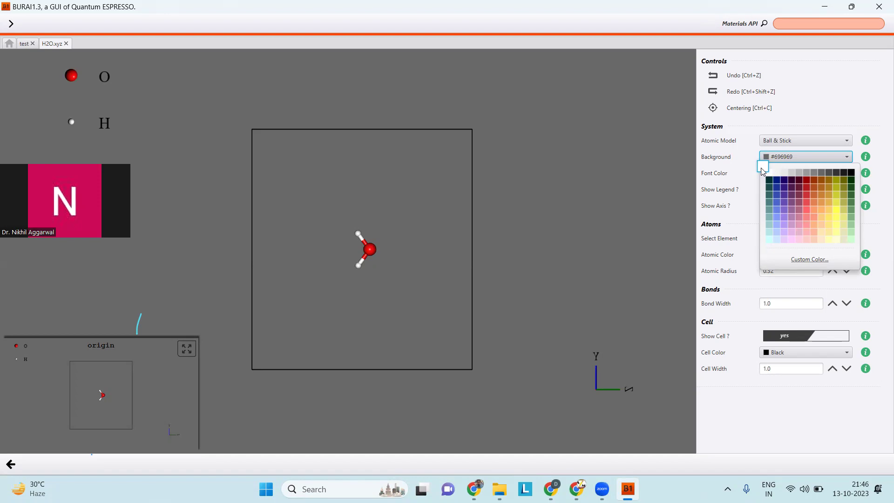
{"action": "left_click", "coordinate": [769, 173]}
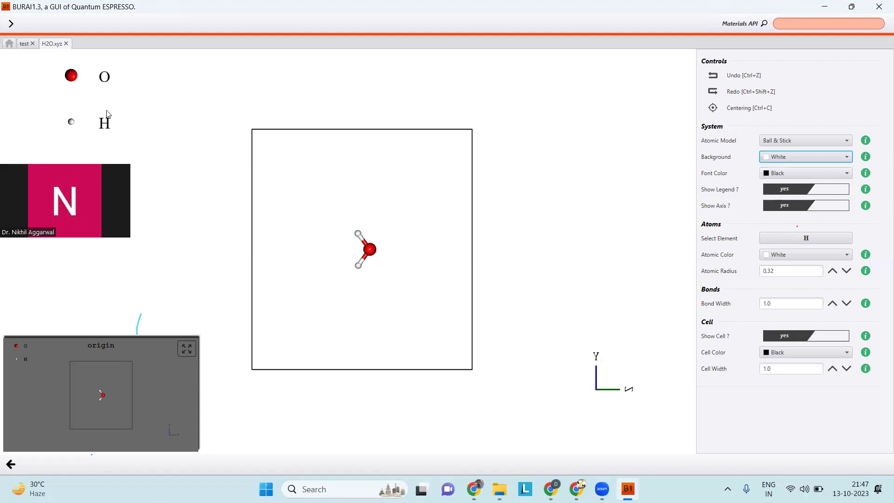
{"action": "left_click", "coordinate": [789, 178]}
{"action": "left_click", "coordinate": [777, 209]}
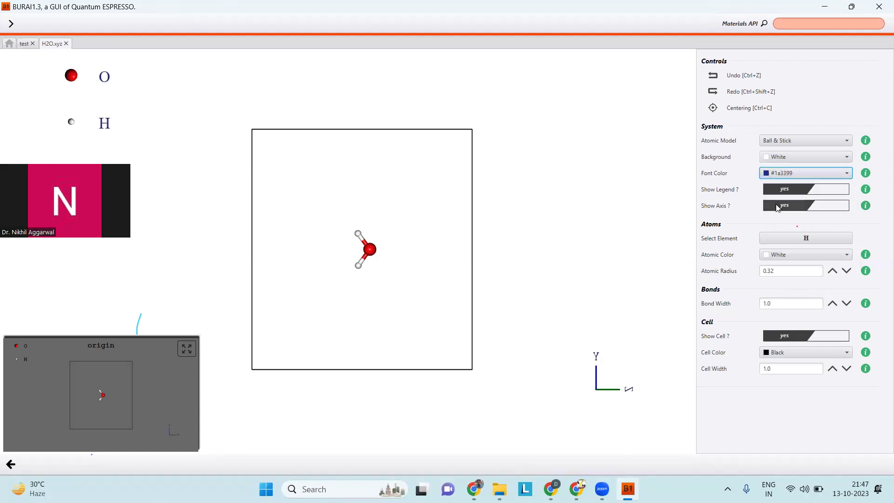
{"action": "left_click", "coordinate": [788, 174]}
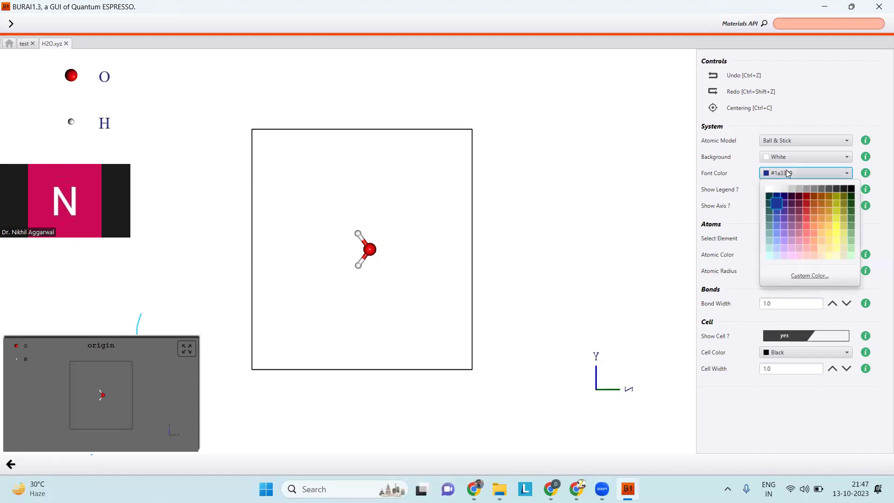
{"action": "left_click", "coordinate": [771, 189]}
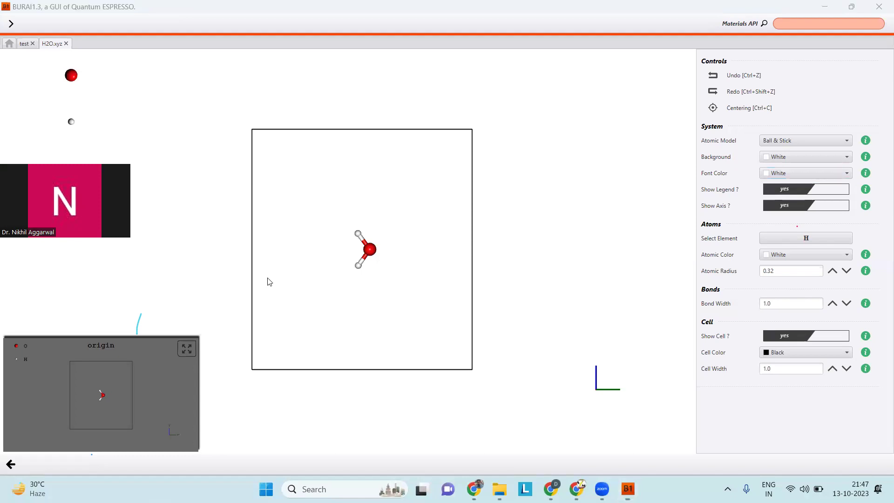
Rotate the H2O cell slightly and turn the axis display off and back on.
{"action": "mouse_move", "coordinate": [590, 372]}
{"action": "left_mouse_down"}
{"action": "mouse_move", "coordinate": [606, 403]}
{"action": "mouse_move", "coordinate": [605, 379]}
{"action": "left_mouse_up"}
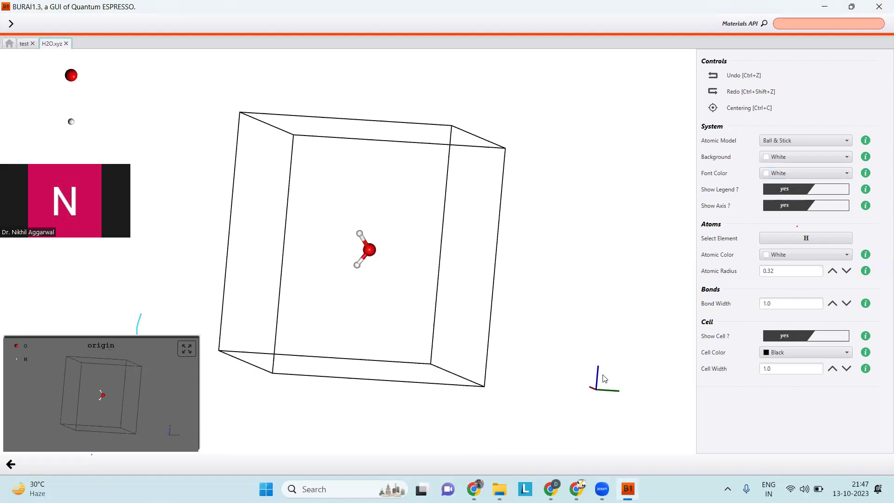
{"action": "left_click", "coordinate": [803, 208]}
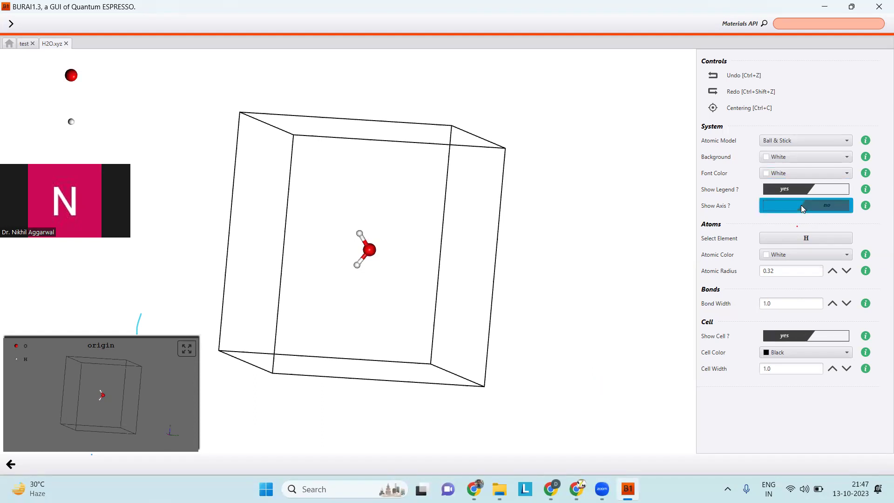
{"action": "left_click", "coordinate": [803, 209]}
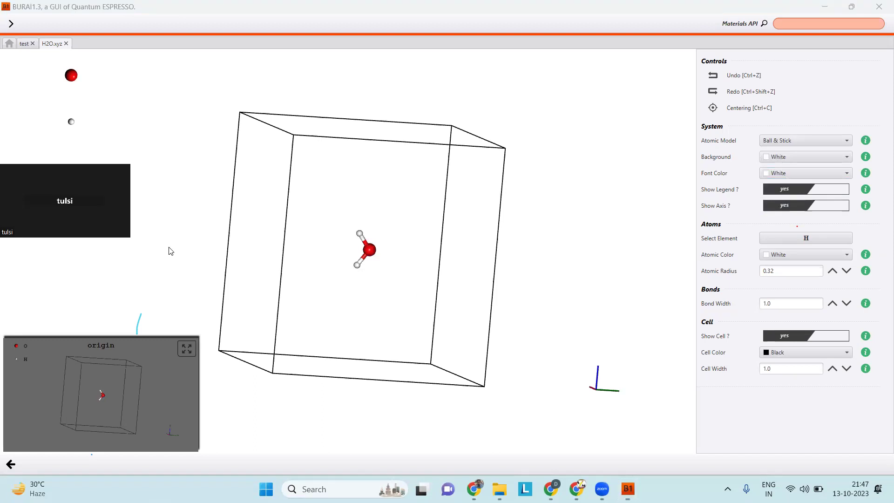
Set the atomic color of the hydrogen atoms to Black.
{"action": "left_click", "coordinate": [783, 259]}
{"action": "left_click", "coordinate": [796, 254]}
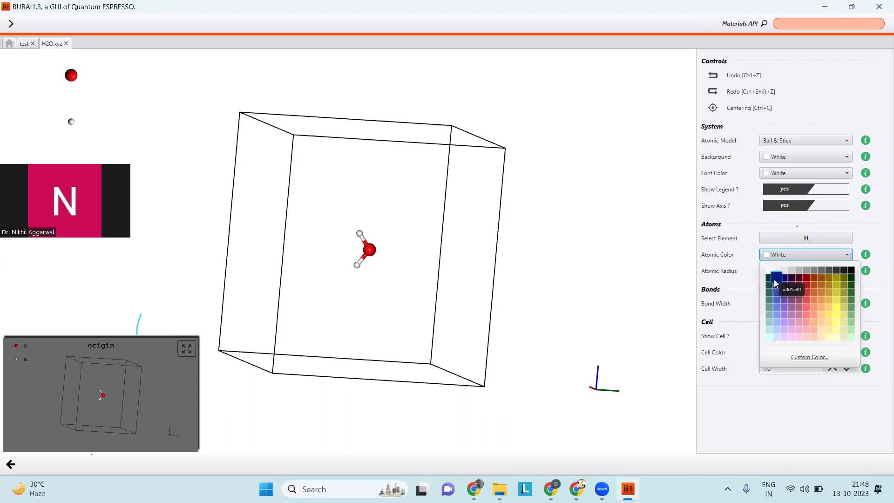
{"action": "left_click", "coordinate": [851, 270]}
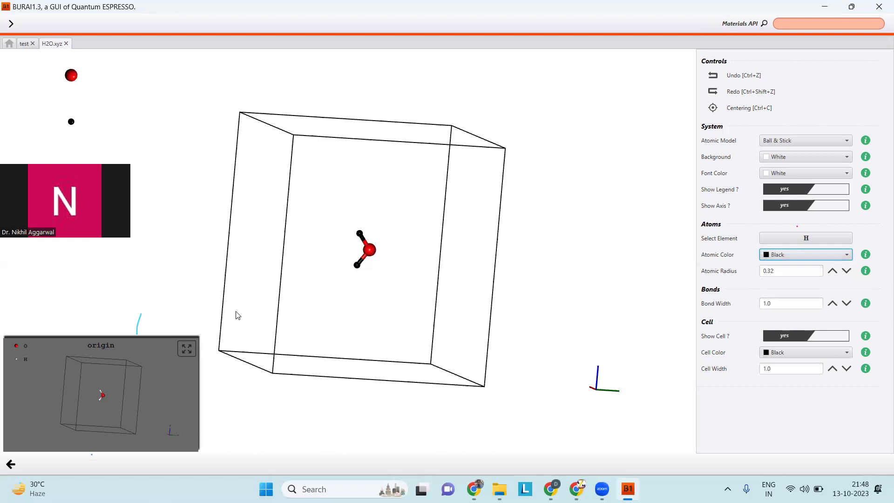
Enlarge the hydrogen atomic radius to 2.22 and bring it back down to 0.32.
{"action": "left_click", "coordinate": [833, 271]}
{"action": "left_click", "coordinate": [833, 271]}
{"action": "left_click", "coordinate": [832, 271]}
{"action": "left_click", "coordinate": [833, 271]}
{"action": "left_click", "coordinate": [833, 271]}
{"action": "left_click", "coordinate": [833, 271]}
{"action": "left_click", "coordinate": [832, 271]}
{"action": "left_click", "coordinate": [833, 271]}
{"action": "left_click", "coordinate": [832, 271]}
{"action": "left_click", "coordinate": [833, 271]}
{"action": "left_click", "coordinate": [833, 271]}
{"action": "left_click", "coordinate": [833, 271]}
{"action": "left_click", "coordinate": [832, 271]}
{"action": "left_click", "coordinate": [832, 271]}
{"action": "left_click", "coordinate": [833, 271]}
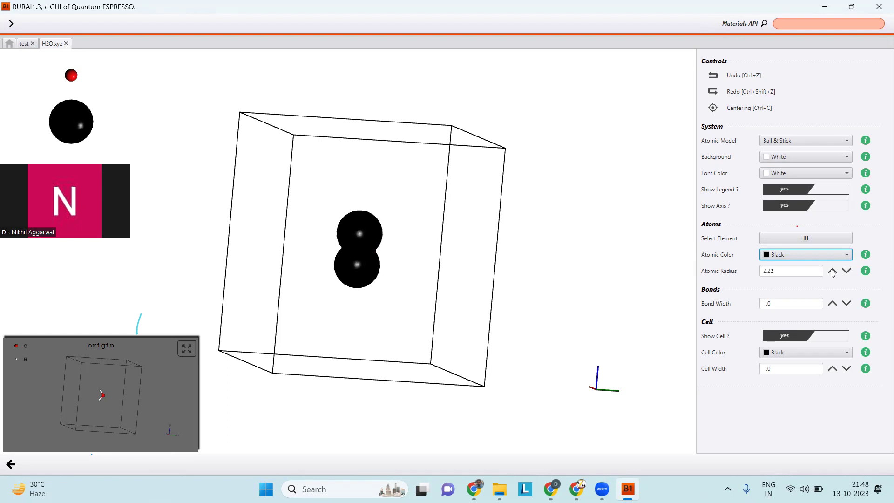
{"action": "left_click", "coordinate": [847, 270]}
{"action": "left_click", "coordinate": [846, 271]}
{"action": "left_click", "coordinate": [847, 271]}
{"action": "left_click", "coordinate": [847, 271]}
{"action": "left_click", "coordinate": [846, 271]}
{"action": "left_click", "coordinate": [847, 271]}
{"action": "left_click", "coordinate": [847, 271]}
{"action": "left_click", "coordinate": [847, 271]}
{"action": "left_click", "coordinate": [846, 271]}
{"action": "left_click", "coordinate": [847, 271]}
{"action": "left_click", "coordinate": [846, 271]}
{"action": "left_click", "coordinate": [847, 271]}
{"action": "left_click", "coordinate": [847, 271]}
{"action": "left_click", "coordinate": [846, 271]}
{"action": "left_click", "coordinate": [846, 271]}
{"action": "left_click", "coordinate": [846, 271]}
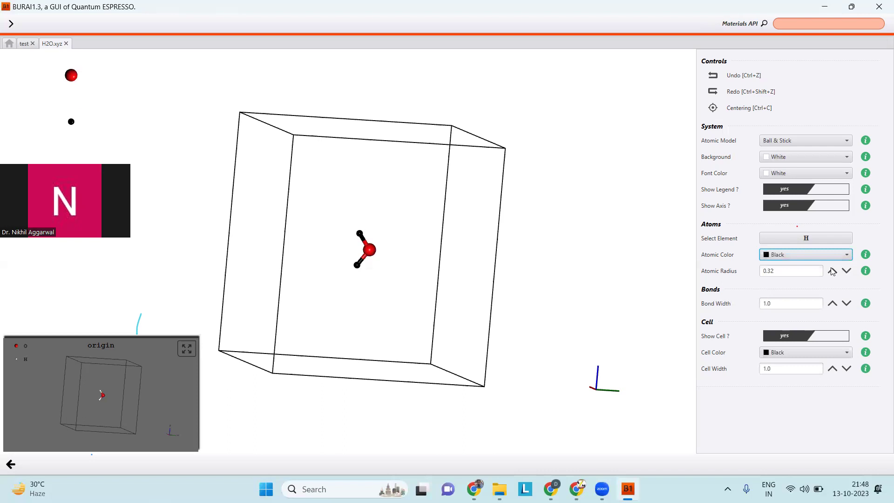
Set the hydrogen atomic radius to 0.52 and, after trying thicker bonds, the bond width to 0.8.
{"action": "left_click", "coordinate": [832, 271]}
{"action": "left_click", "coordinate": [832, 271]}
{"action": "left_click", "coordinate": [834, 305]}
{"action": "left_click", "coordinate": [834, 305]}
{"action": "left_click", "coordinate": [834, 305]}
{"action": "left_click", "coordinate": [834, 305]}
{"action": "left_click", "coordinate": [834, 305]}
{"action": "left_click", "coordinate": [834, 305]}
{"action": "left_click", "coordinate": [834, 305]}
{"action": "left_click", "coordinate": [847, 305]}
{"action": "left_click", "coordinate": [847, 305]}
{"action": "left_click", "coordinate": [847, 305]}
{"action": "left_click", "coordinate": [847, 305]}
{"action": "left_click", "coordinate": [847, 305]}
{"action": "left_click", "coordinate": [847, 305]}
{"action": "left_click", "coordinate": [847, 305]}
{"action": "left_click", "coordinate": [847, 305]}
{"action": "left_click", "coordinate": [847, 305]}
{"action": "left_click", "coordinate": [847, 305]}
{"action": "left_click", "coordinate": [847, 305]}
{"action": "left_click", "coordinate": [847, 305]}
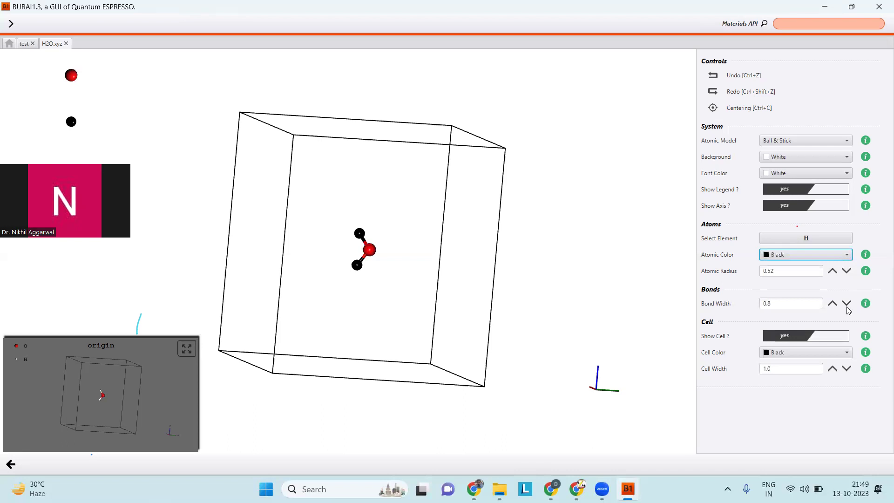
Turn the H2O cell display off and back on, and rotate the cell to view it in 3D.
{"action": "left_click", "coordinate": [810, 336]}
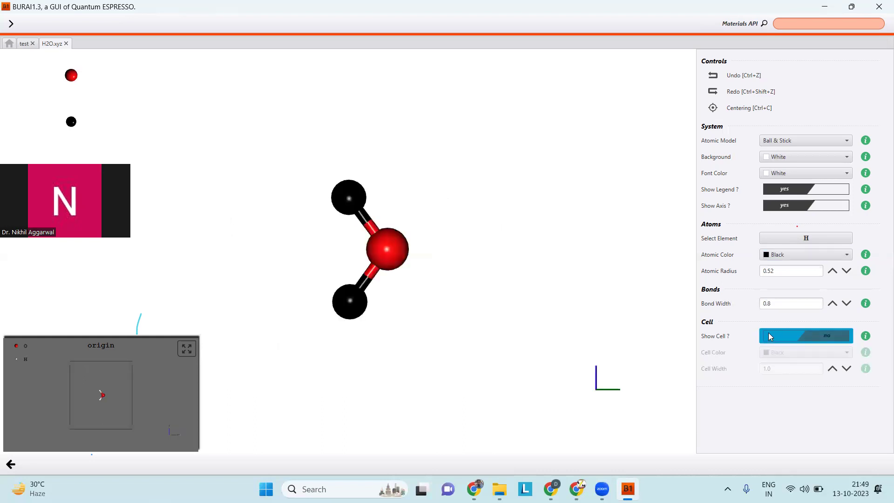
{"action": "left_click", "coordinate": [828, 337]}
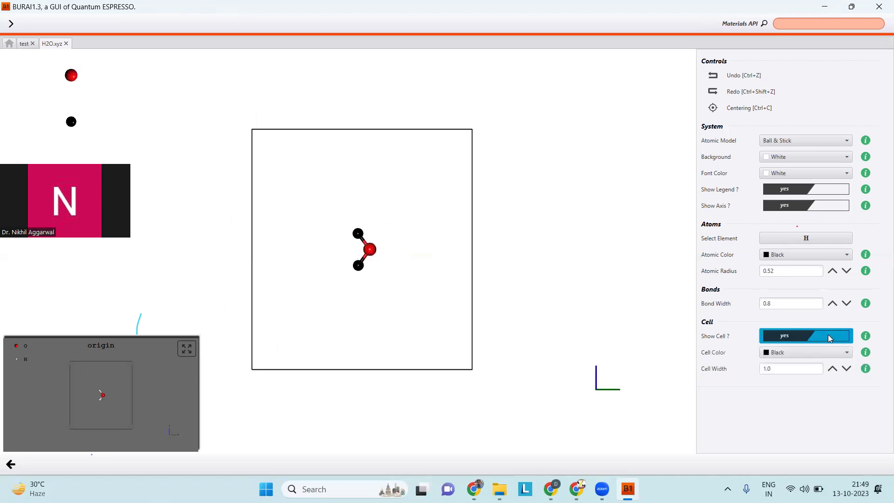
{"action": "left_click_drag", "start_coordinate": [303, 286], "coordinate": [365, 296]}
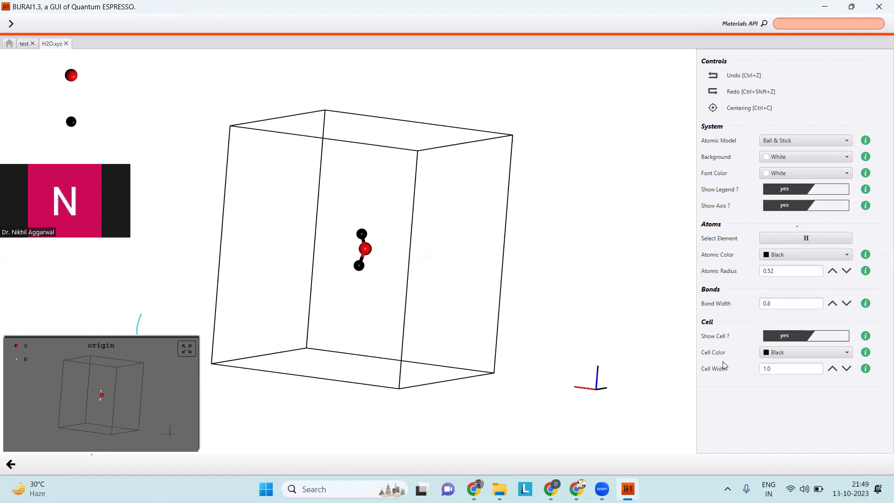
Try thicker and thinner outlines for the H2O cell and set the cell width back to 1.0.
{"action": "left_click", "coordinate": [775, 368]}
{"action": "left_click", "coordinate": [832, 368]}
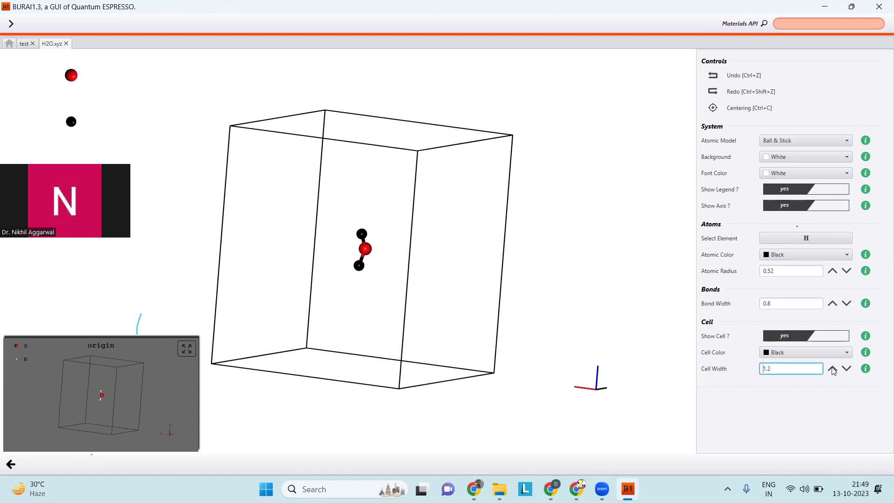
{"action": "left_click", "coordinate": [832, 369]}
{"action": "left_click", "coordinate": [833, 369]}
{"action": "left_click", "coordinate": [833, 369]}
{"action": "left_click", "coordinate": [832, 369]}
{"action": "left_click", "coordinate": [833, 369]}
{"action": "left_click", "coordinate": [832, 369]}
{"action": "left_click", "coordinate": [832, 368]}
{"action": "left_click", "coordinate": [833, 369]}
{"action": "left_click", "coordinate": [832, 369]}
{"action": "left_click", "coordinate": [847, 369]}
{"action": "left_click", "coordinate": [847, 369]}
{"action": "left_click", "coordinate": [847, 369]}
{"action": "left_click", "coordinate": [848, 369]}
{"action": "left_click", "coordinate": [847, 368]}
{"action": "left_click", "coordinate": [847, 369]}
{"action": "left_click", "coordinate": [848, 369]}
{"action": "left_click", "coordinate": [848, 369]}
{"action": "left_click", "coordinate": [847, 369]}
{"action": "left_click", "coordinate": [847, 369]}
{"action": "left_click", "coordinate": [848, 369]}
{"action": "left_click", "coordinate": [848, 369]}
{"action": "left_click", "coordinate": [848, 368]}
{"action": "left_click", "coordinate": [848, 369]}
{"action": "left_click", "coordinate": [848, 368]}
{"action": "left_click", "coordinate": [848, 369]}
{"action": "left_click", "coordinate": [847, 369]}
{"action": "left_click", "coordinate": [848, 369]}
{"action": "left_click", "coordinate": [847, 368]}
{"action": "left_click", "coordinate": [847, 369]}
{"action": "left_click", "coordinate": [847, 369]}
{"action": "left_click", "coordinate": [848, 369]}
{"action": "left_click", "coordinate": [847, 369]}
{"action": "left_click", "coordinate": [847, 369]}
{"action": "left_click", "coordinate": [847, 369]}
{"action": "left_click", "coordinate": [847, 368]}
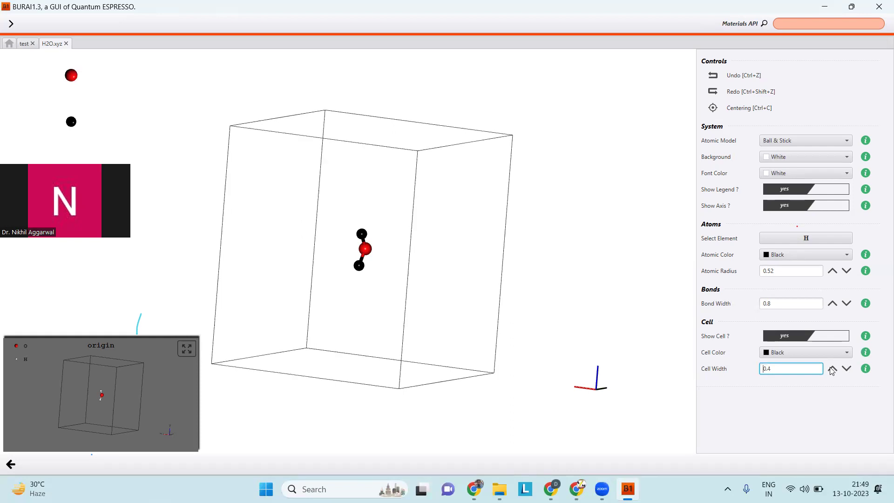
{"action": "left_click", "coordinate": [832, 369]}
{"action": "left_click", "coordinate": [832, 369]}
{"action": "left_click", "coordinate": [832, 369]}
{"action": "left_click", "coordinate": [832, 369]}
{"action": "left_click", "coordinate": [832, 369]}
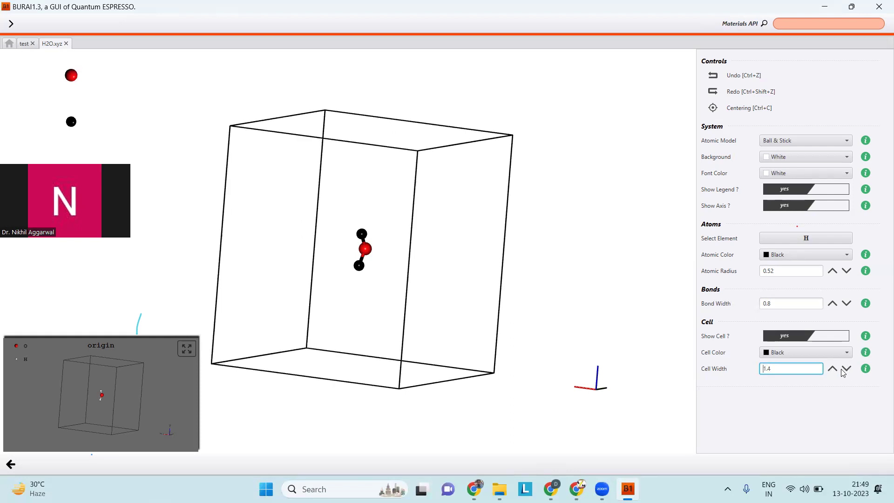
{"action": "left_click", "coordinate": [846, 369]}
{"action": "left_click", "coordinate": [847, 368]}
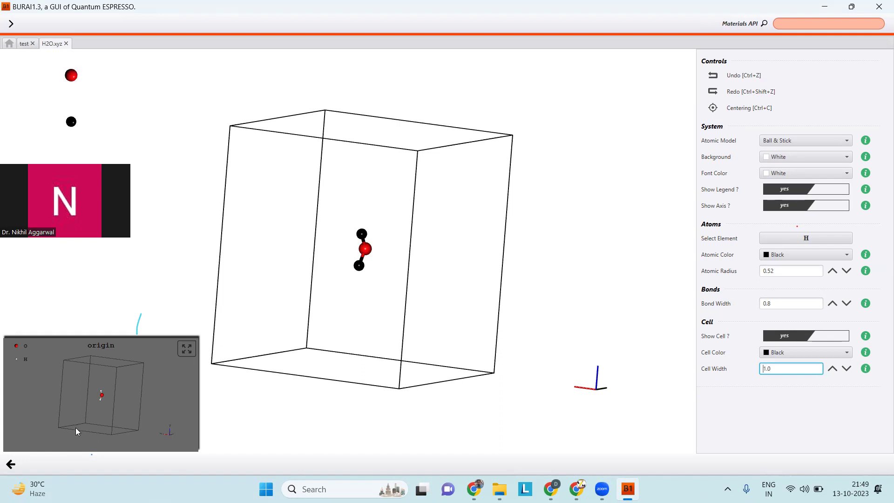
Leave the Designer for the H2O geometry view and rotate the molecule with its cell.
{"action": "left_click", "coordinate": [39, 460]}
{"action": "left_click_drag", "start_coordinate": [338, 280], "coordinate": [515, 320]}
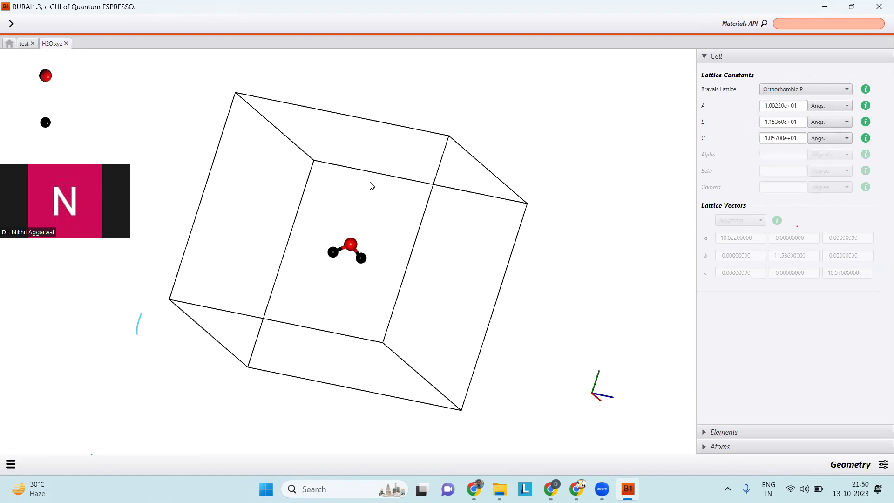
Check the list of calculating jobs in the home file browser.
{"action": "left_click", "coordinate": [9, 43]}
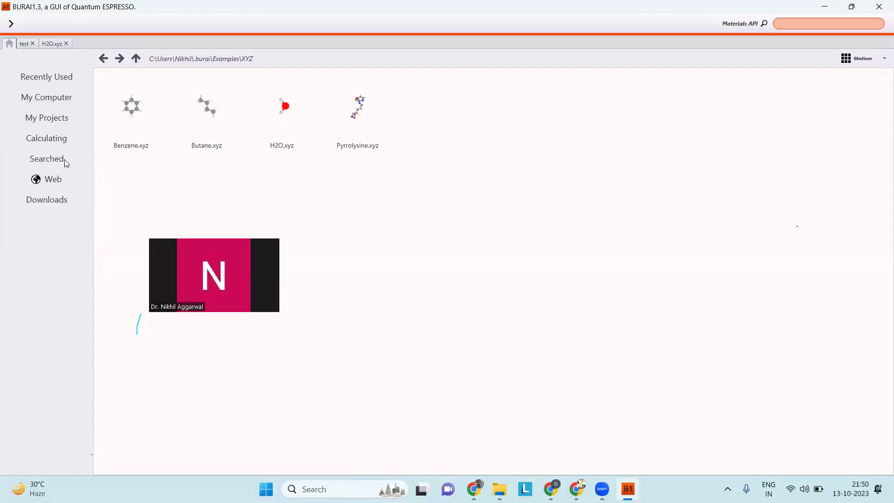
{"action": "left_click", "coordinate": [60, 139]}
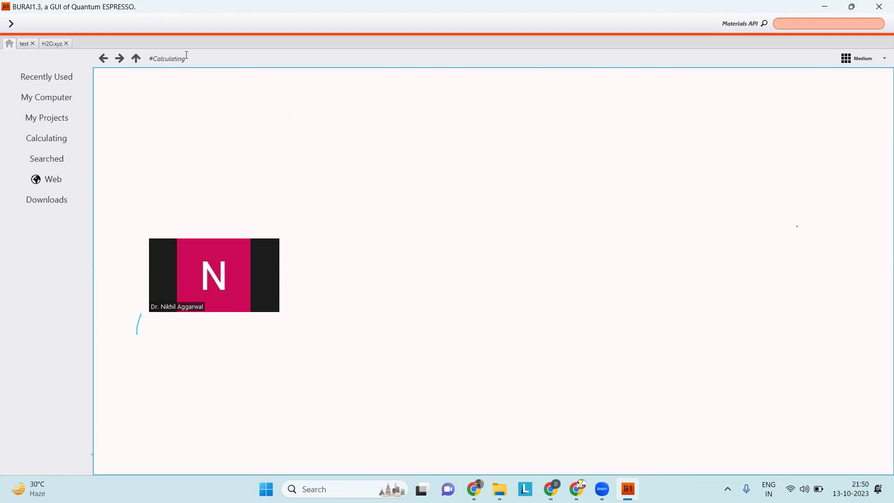
{"action": "left_click_drag", "start_coordinate": [187, 58], "coordinate": [148, 54]}
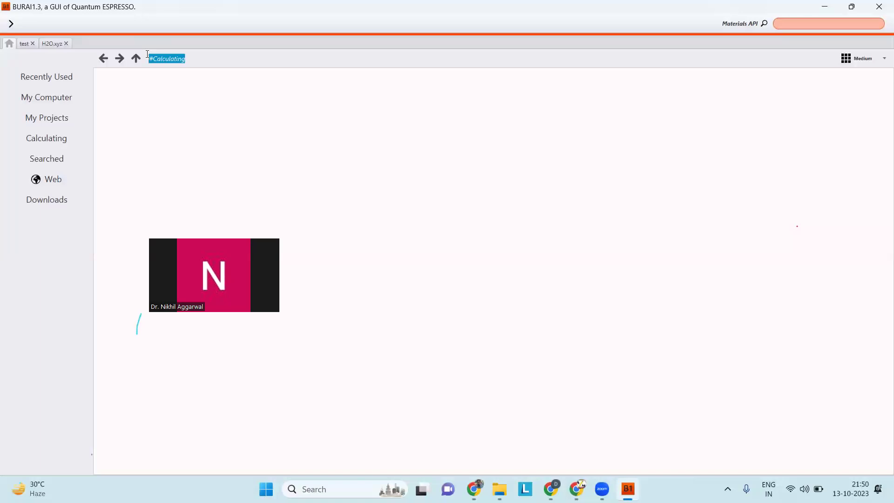
{"action": "left_click", "coordinate": [143, 114]}
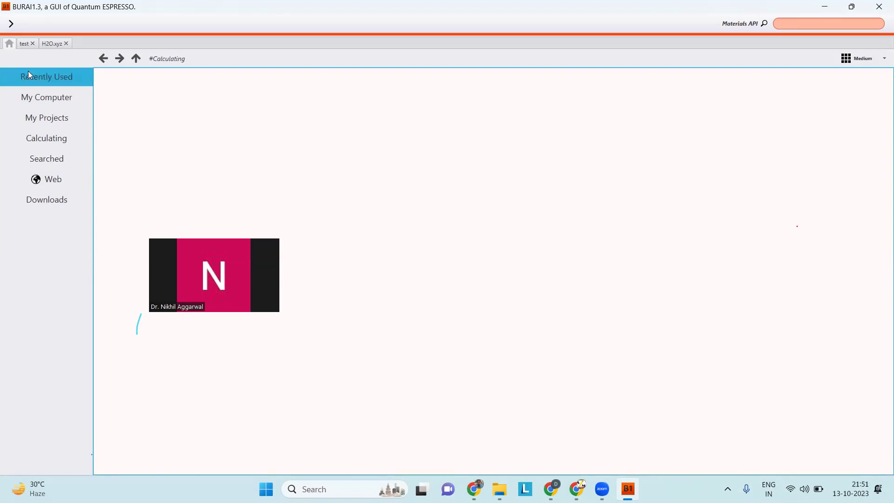
Switch to the silicon test project and show its Geometry settings.
{"action": "left_click", "coordinate": [24, 44]}
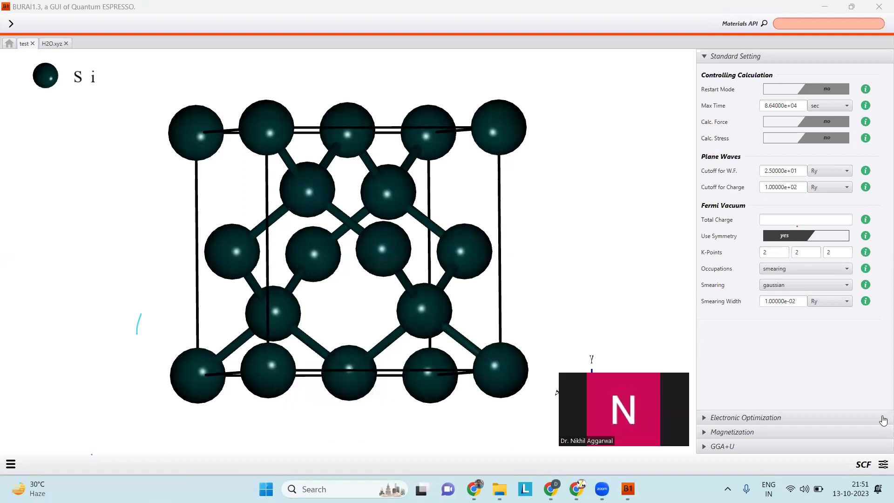
{"action": "left_click", "coordinate": [883, 464]}
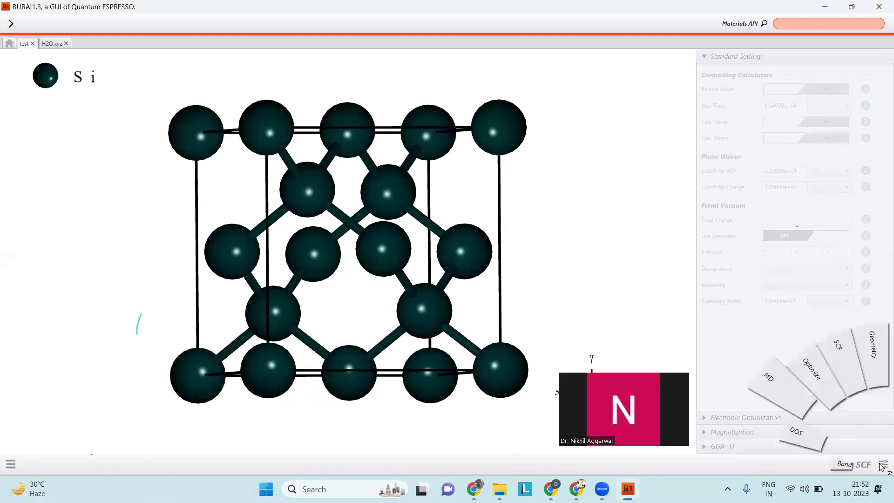
{"action": "left_click", "coordinate": [882, 355]}
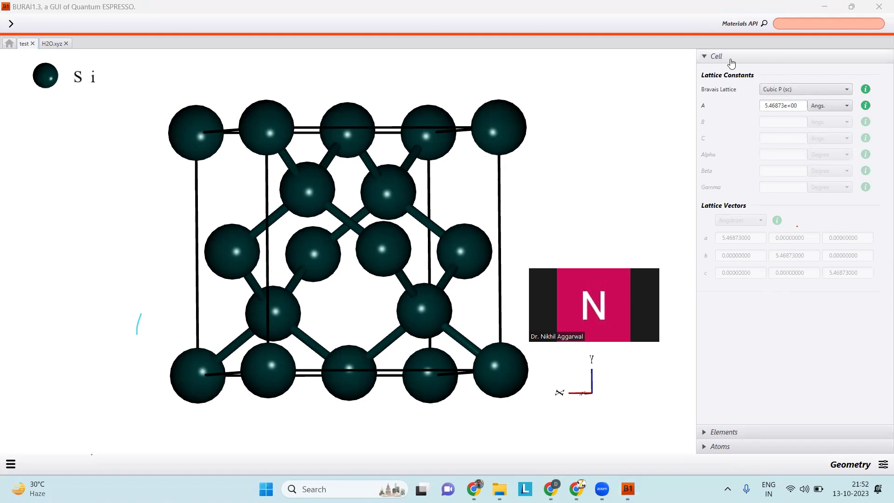
Look through the available Bravais lattice types for the silicon cell and keep the current selection.
{"action": "left_click", "coordinate": [765, 92]}
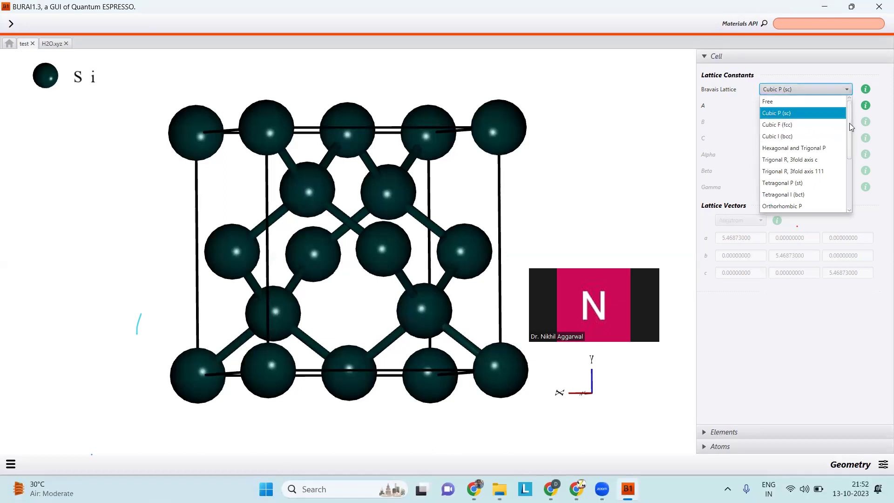
{"action": "mouse_move", "coordinate": [850, 125]}
{"action": "left_mouse_down"}
{"action": "mouse_move", "coordinate": [846, 167]}
{"action": "mouse_move", "coordinate": [849, 115]}
{"action": "left_mouse_up"}
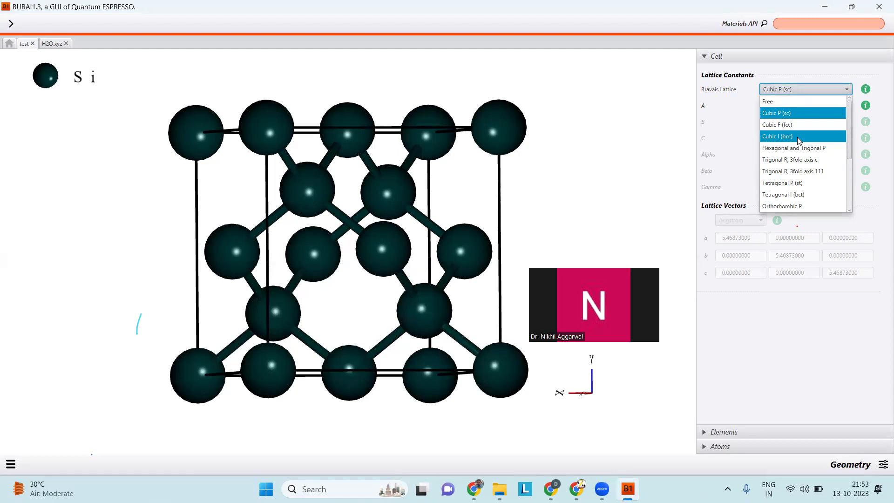
{"action": "left_click", "coordinate": [809, 359]}
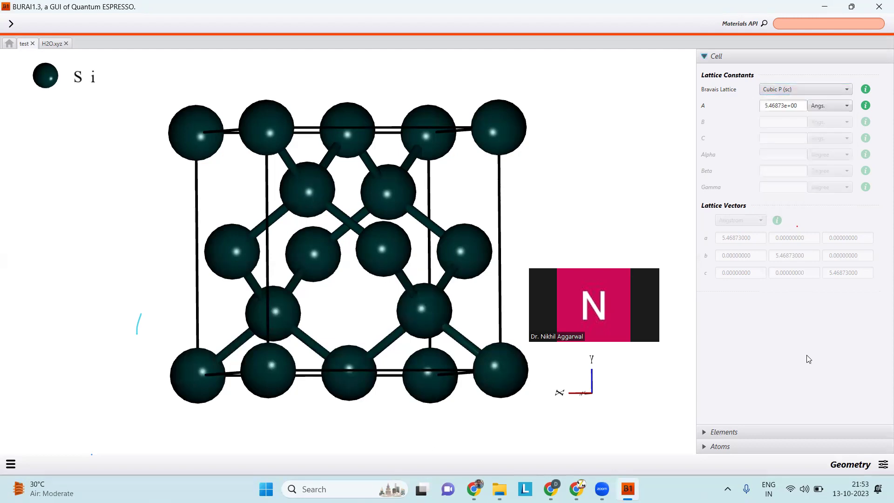
Check the silicon cell's lattice constant A, then examine the Si element's mass, pseudopotential and cutoff conditions.
{"action": "left_click_drag", "start_coordinate": [797, 105], "coordinate": [754, 99]}
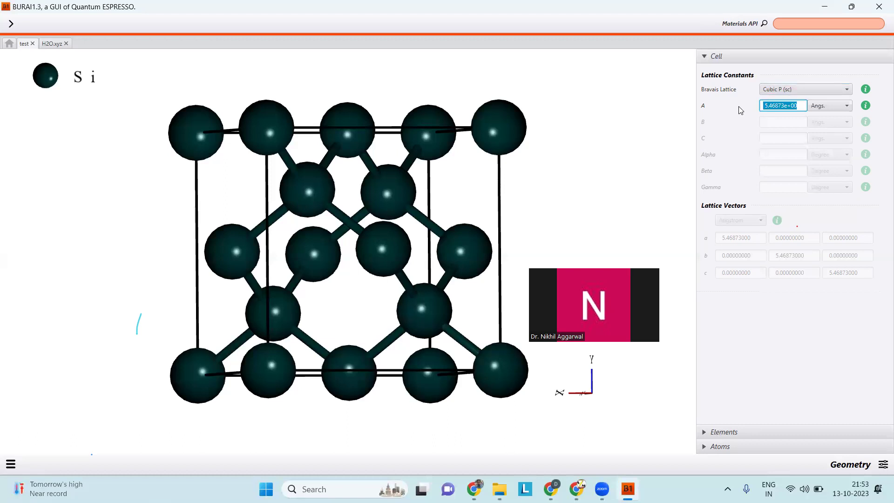
{"action": "left_click", "coordinate": [741, 110]}
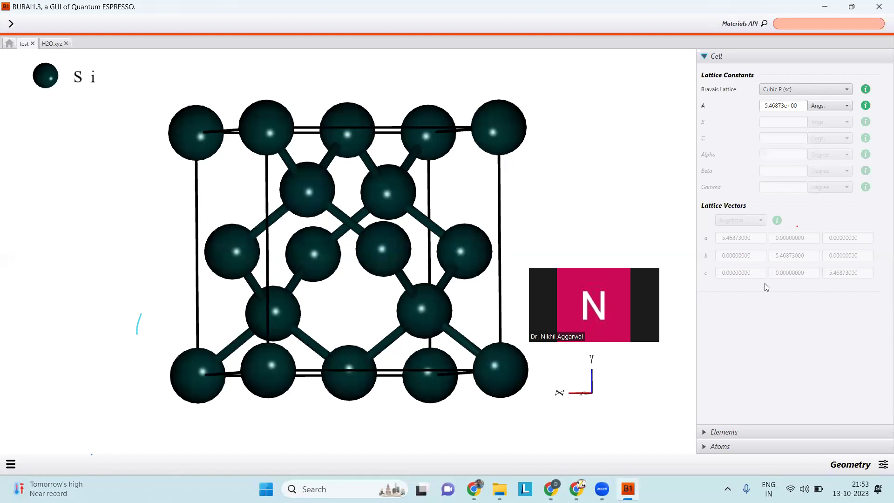
{"action": "left_click", "coordinate": [744, 431]}
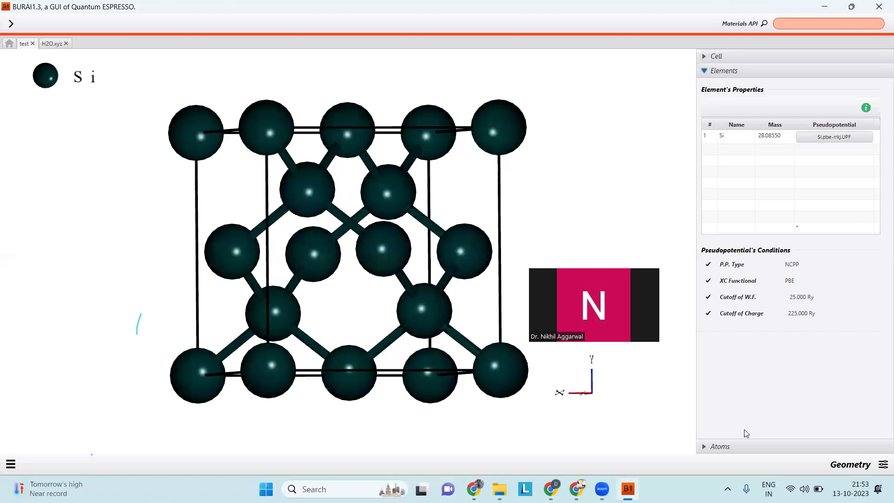
{"action": "left_click", "coordinate": [737, 141]}
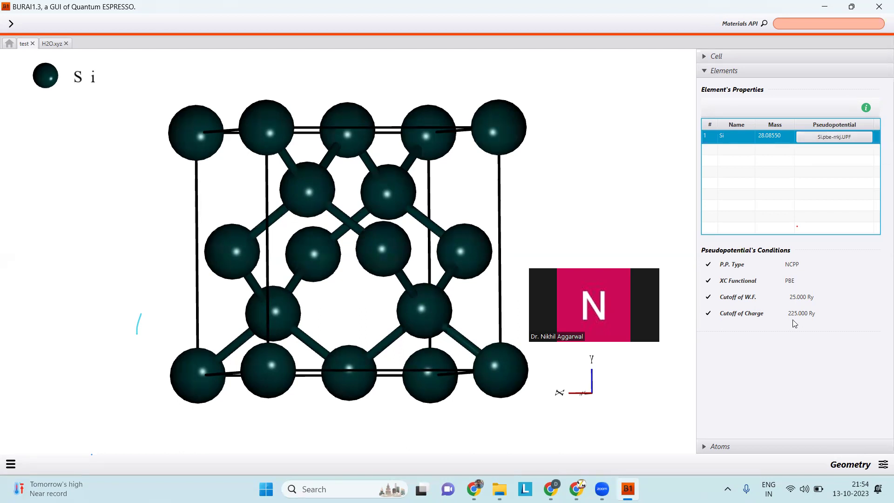
Show the atomic configuration, highlight atoms 1 and 2 in turn, and rotate the cell to locate atom 2.
{"action": "left_click", "coordinate": [748, 448]}
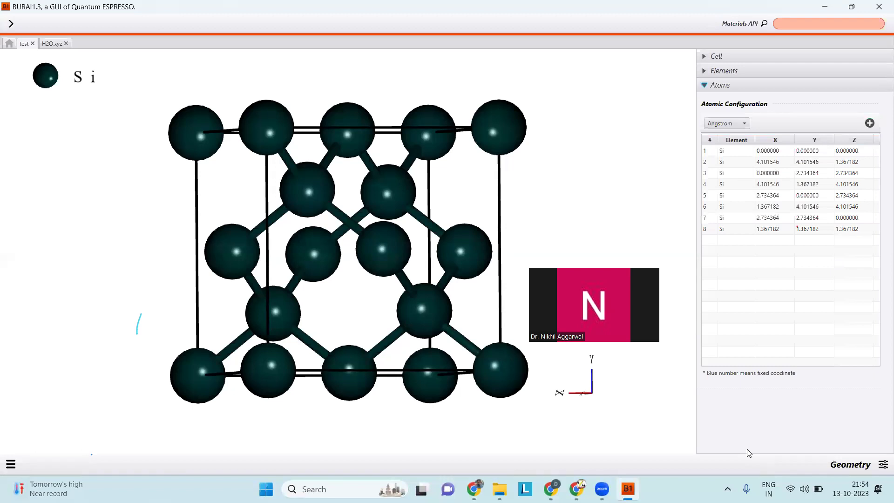
{"action": "left_click", "coordinate": [740, 153]}
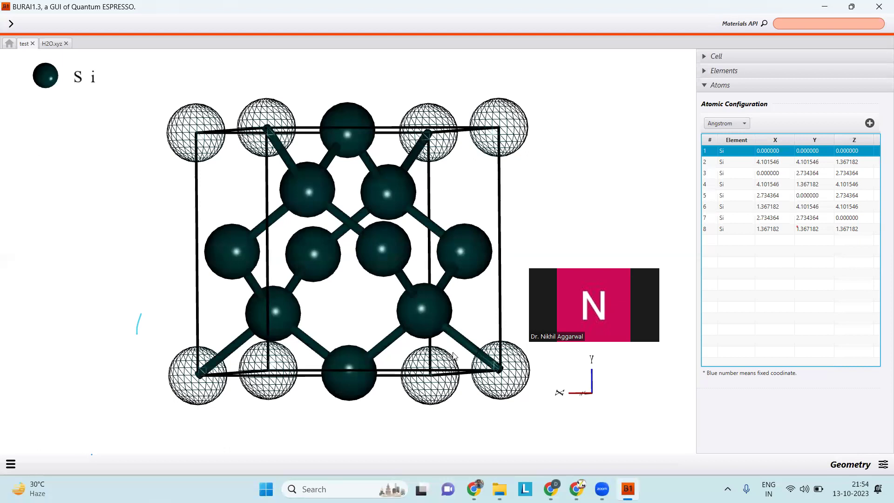
{"action": "left_click", "coordinate": [722, 167]}
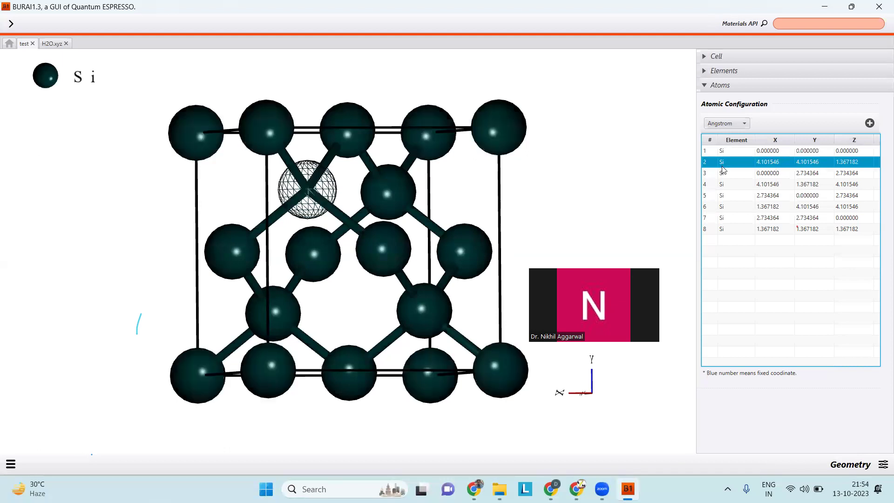
{"action": "left_click_drag", "start_coordinate": [389, 251], "coordinate": [354, 256]}
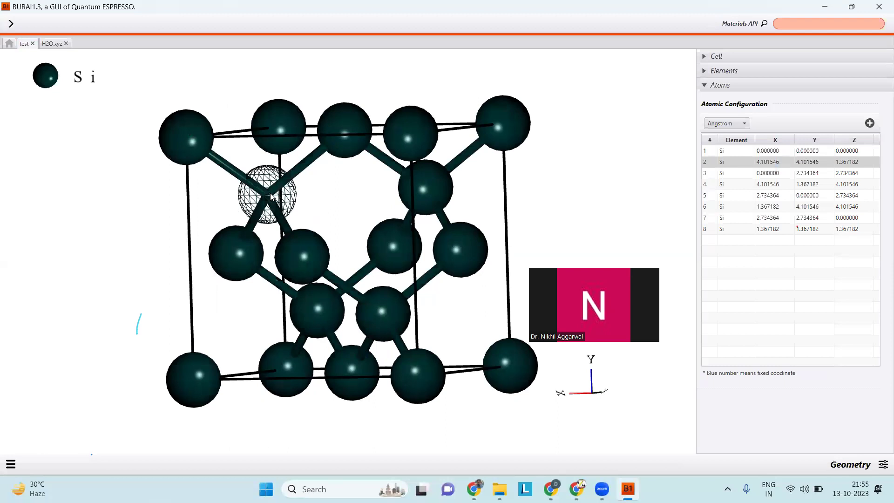
{"action": "left_click_drag", "start_coordinate": [259, 186], "coordinate": [297, 198]}
{"action": "left_click_drag", "start_coordinate": [292, 197], "coordinate": [292, 199]}
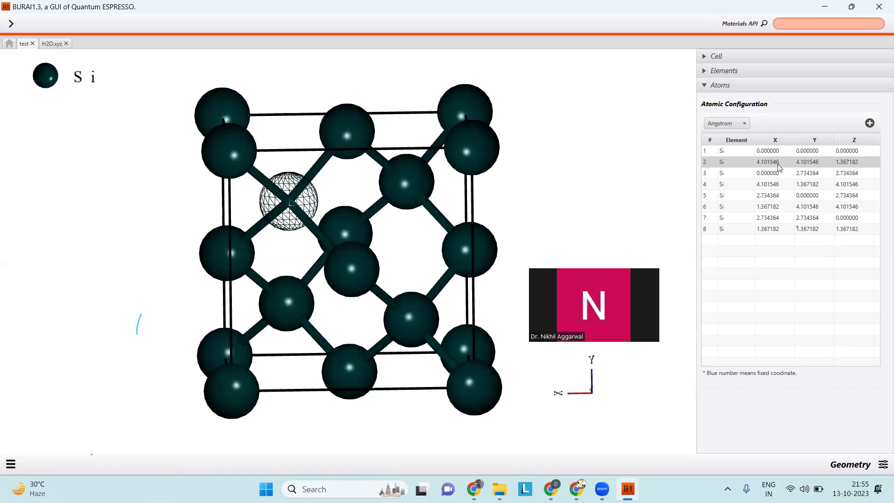
Highlight atoms 3 through 8 one by one to locate each in the silicon structure.
{"action": "left_click", "coordinate": [726, 177]}
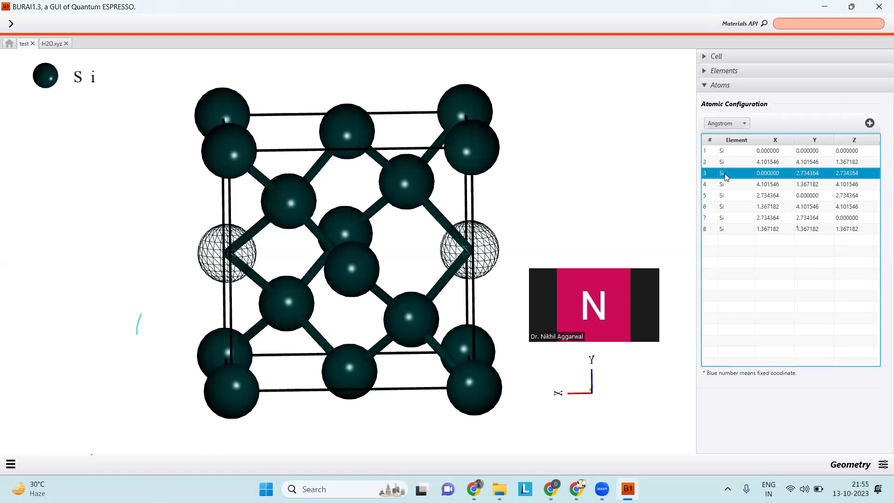
{"action": "mouse_move", "coordinate": [358, 276]}
{"action": "left_mouse_down"}
{"action": "mouse_move", "coordinate": [417, 270]}
{"action": "mouse_move", "coordinate": [356, 274]}
{"action": "left_mouse_up"}
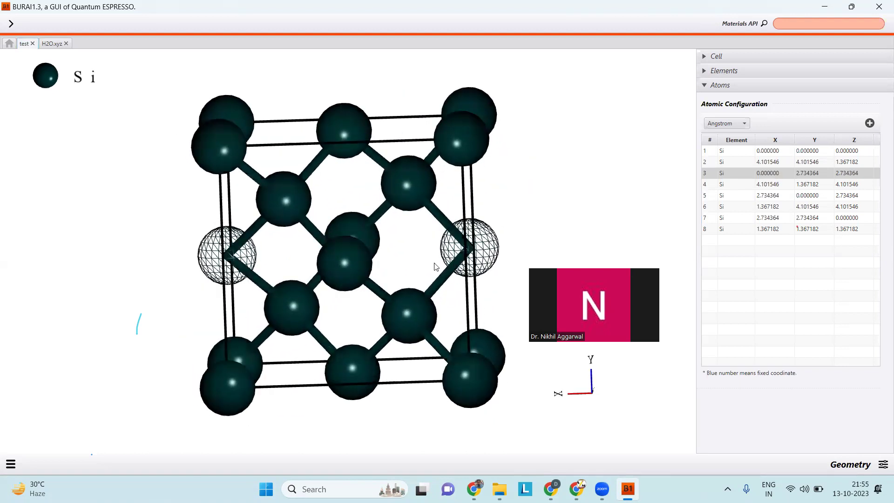
{"action": "left_click", "coordinate": [726, 185]}
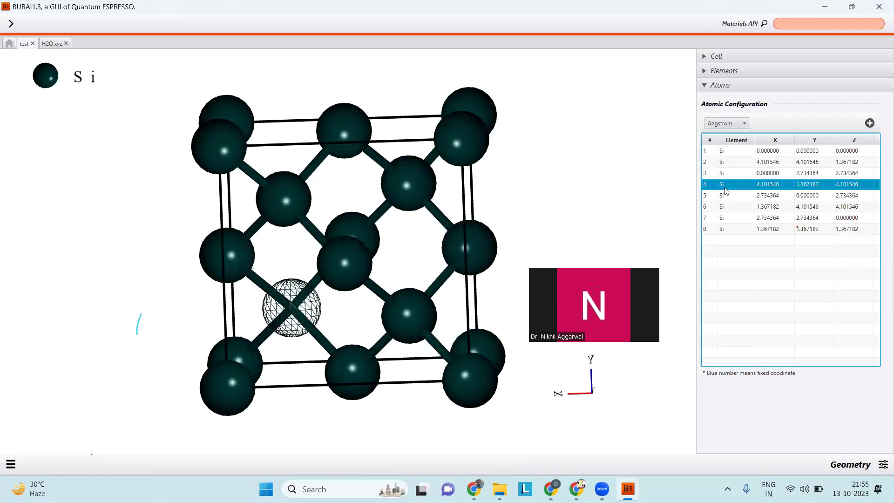
{"action": "left_click", "coordinate": [726, 200]}
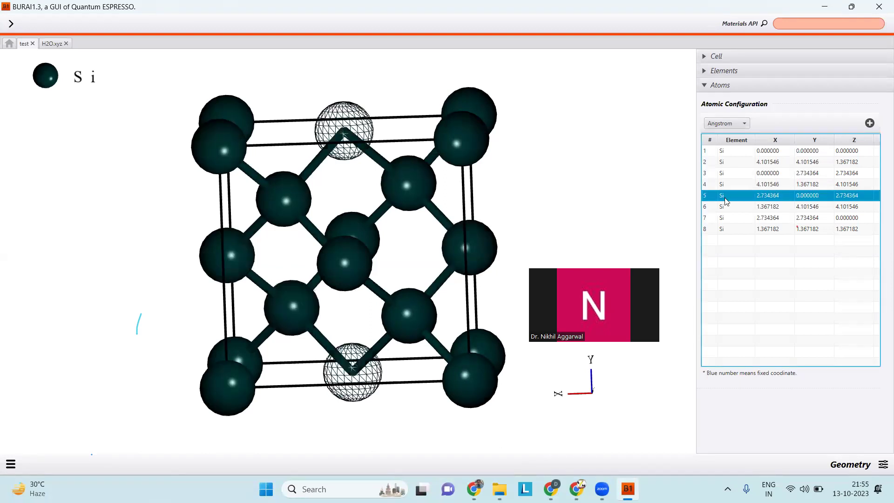
{"action": "left_click", "coordinate": [728, 210]}
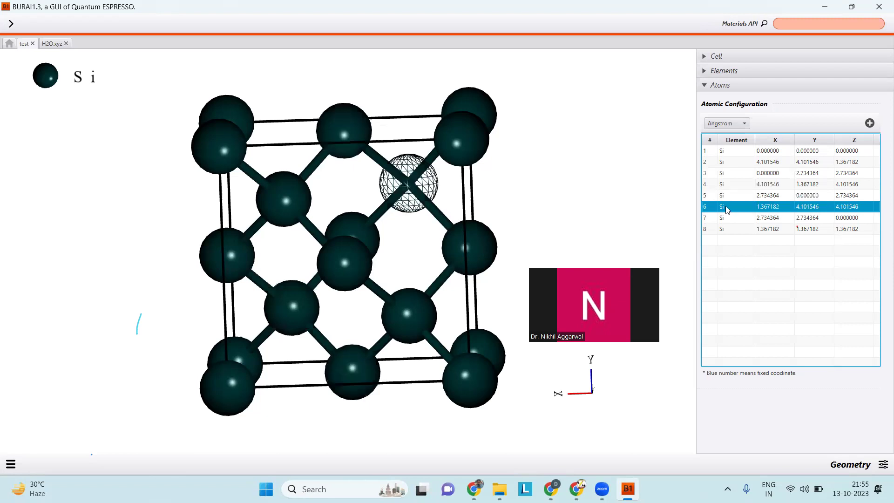
{"action": "left_click", "coordinate": [728, 222]}
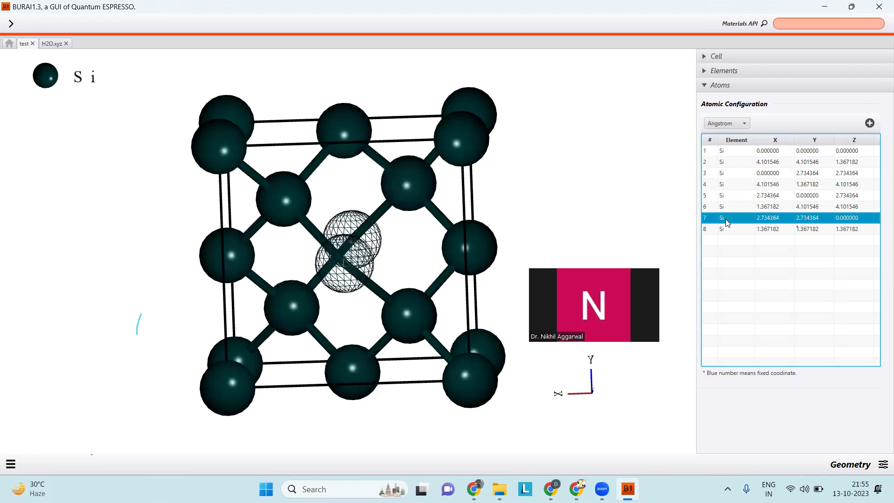
{"action": "left_click", "coordinate": [728, 232]}
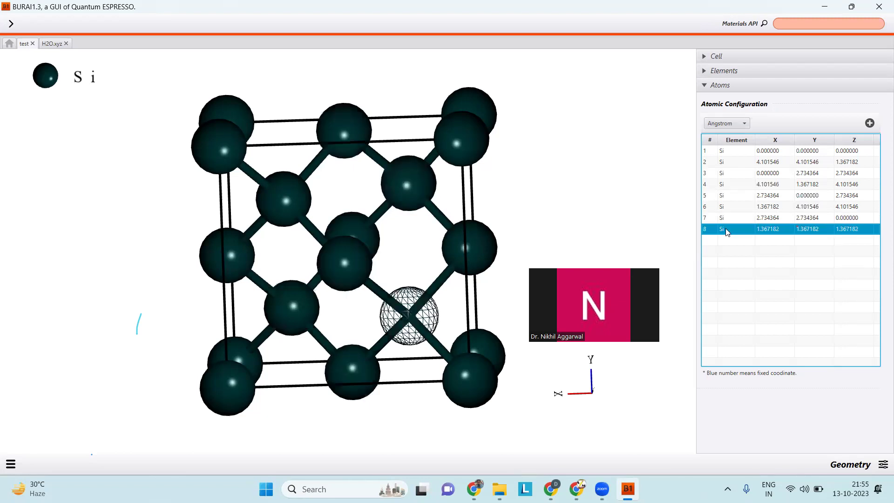
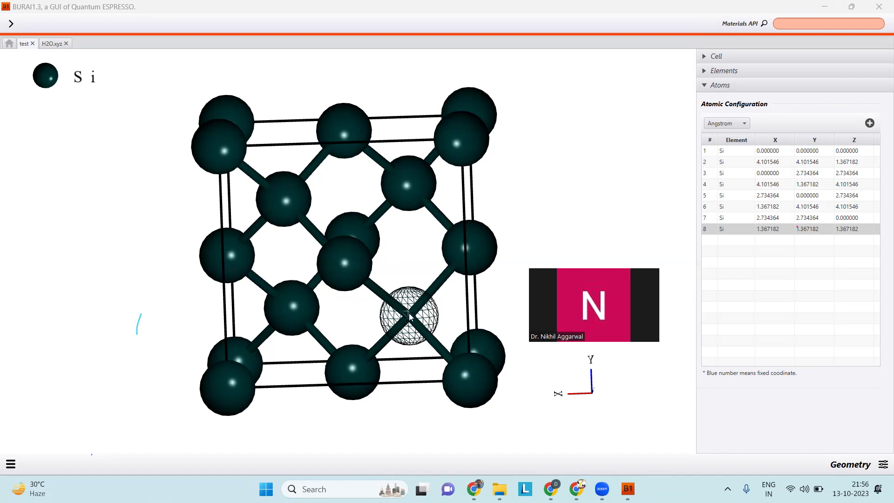
Replace the silicon at atom 2 with P and rotate the structure to view the substituted atom.
{"action": "left_click", "coordinate": [724, 163]}
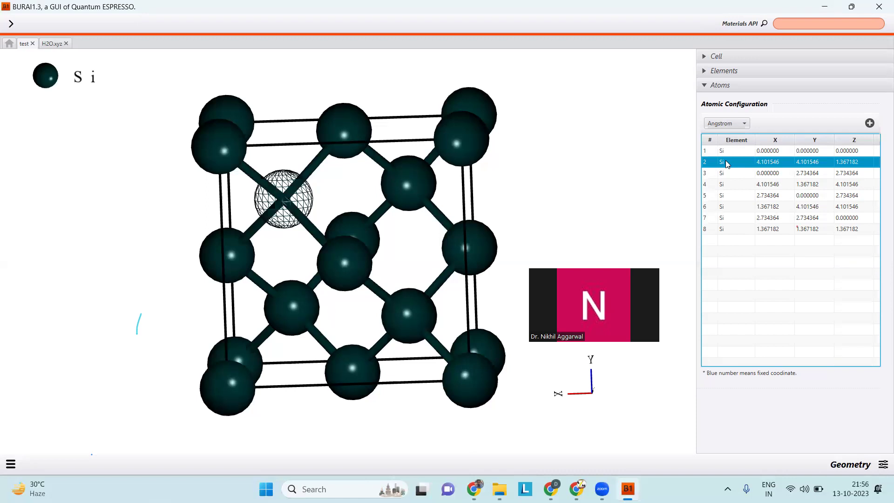
{"action": "double_click", "coordinate": [727, 164]}
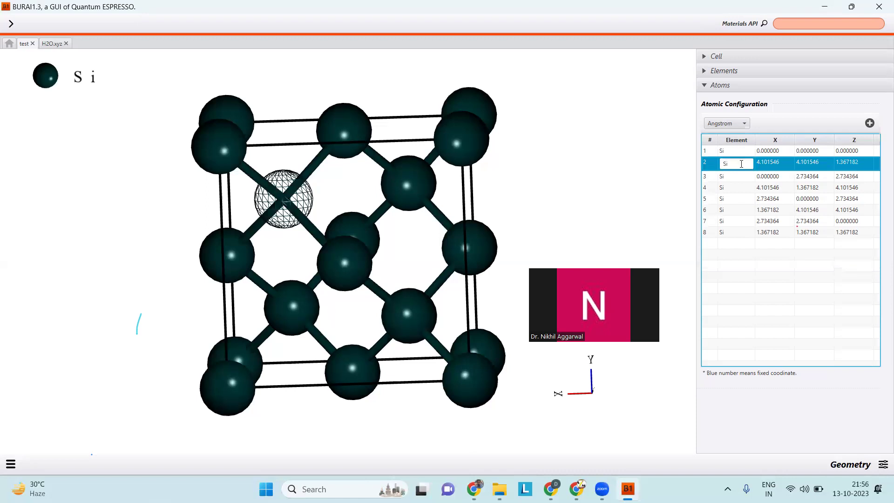
{"action": "left_click", "coordinate": [742, 164]}
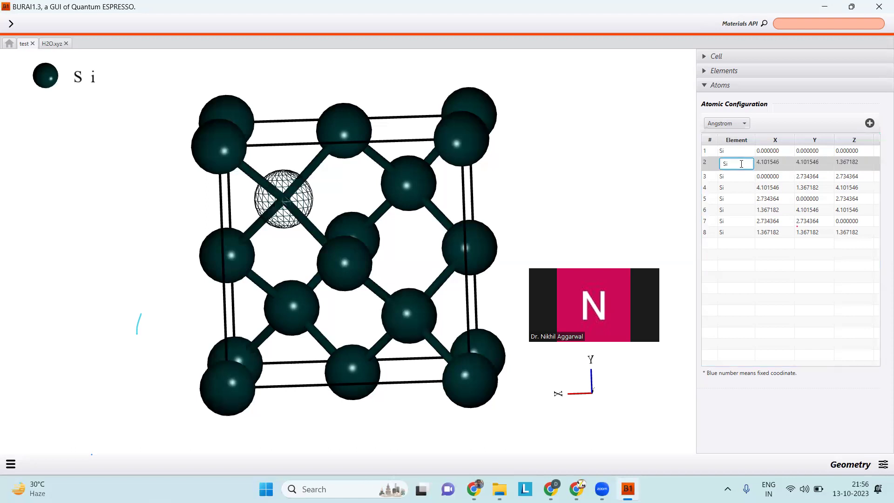
{"action": "key", "text": "BackSpace"}
{"action": "key", "text": "Caps_Lock"}
{"action": "type", "text": "P"}
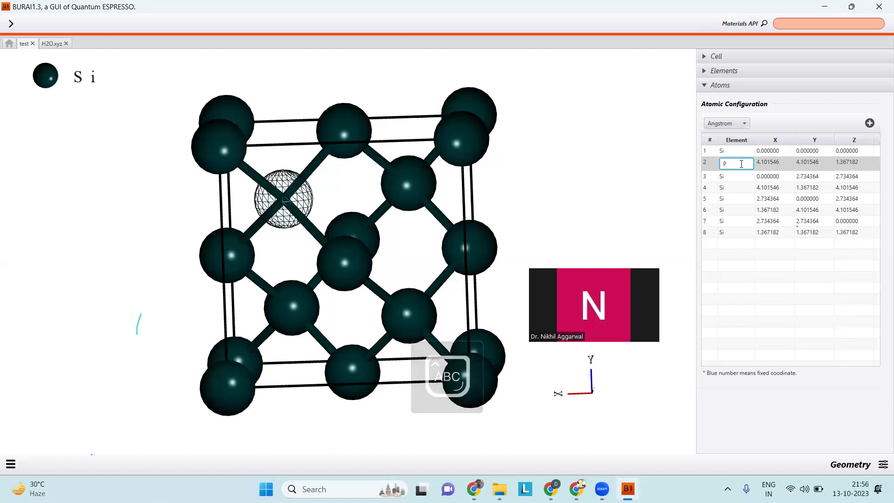
{"action": "key", "text": "Return"}
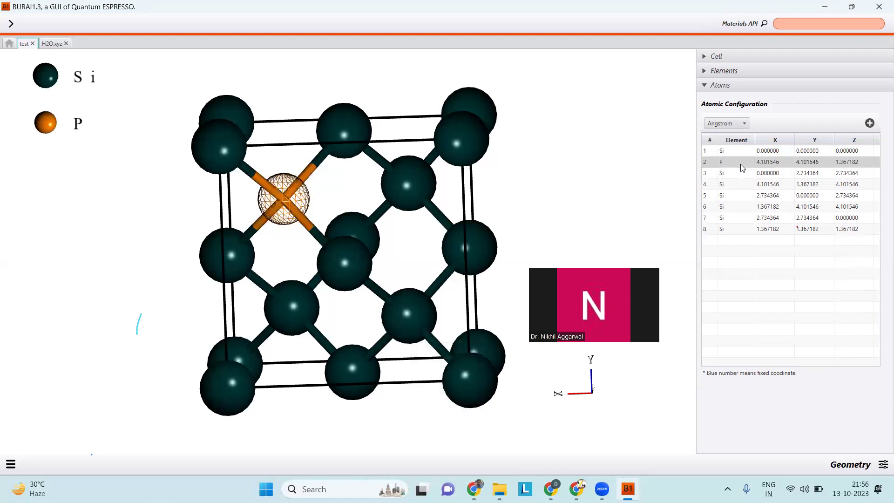
{"action": "mouse_move", "coordinate": [326, 212]}
{"action": "left_mouse_down"}
{"action": "mouse_move", "coordinate": [337, 212]}
{"action": "mouse_move", "coordinate": [311, 204]}
{"action": "left_mouse_up"}
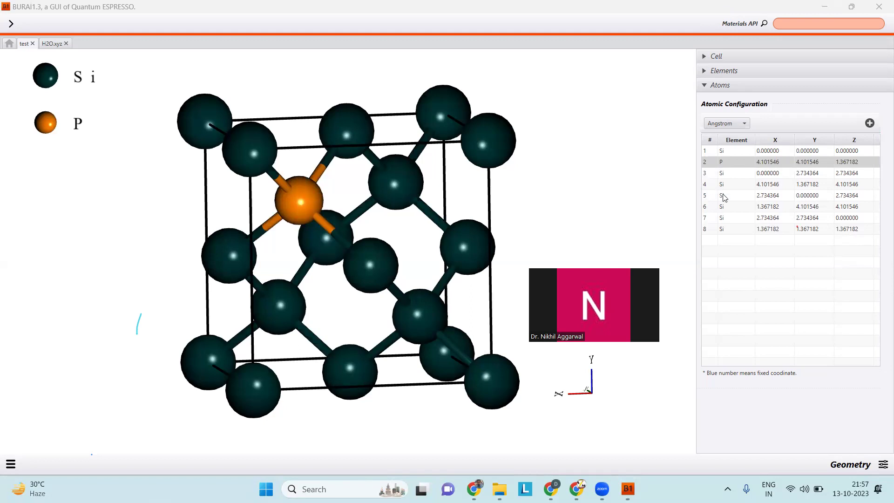
Change the element of atom 7 to H and rotate the cell to inspect the substituted atoms.
{"action": "left_click", "coordinate": [723, 208]}
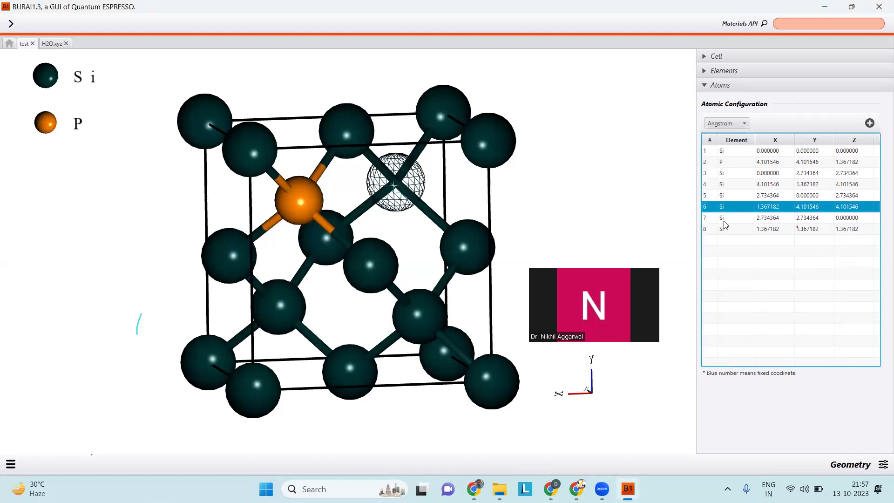
{"action": "left_click", "coordinate": [724, 222]}
{"action": "double_click", "coordinate": [725, 222]}
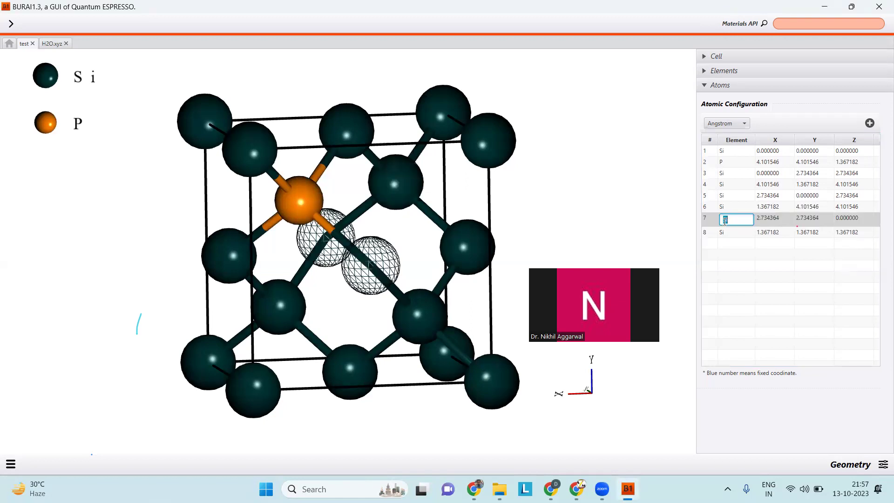
{"action": "key", "text": "BackSpace"}
{"action": "type", "text": "H"}
{"action": "key", "text": "Return"}
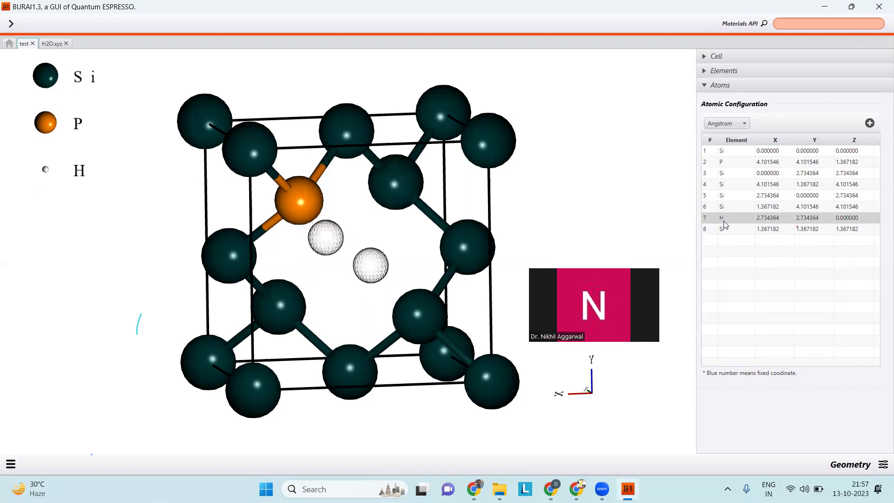
{"action": "left_click_drag", "start_coordinate": [399, 296], "coordinate": [315, 245]}
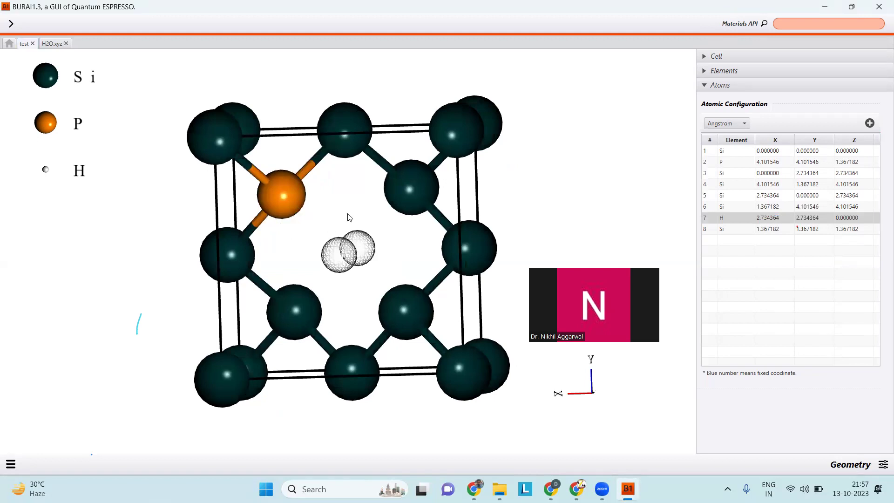
{"action": "left_click_drag", "start_coordinate": [325, 283], "coordinate": [345, 274]}
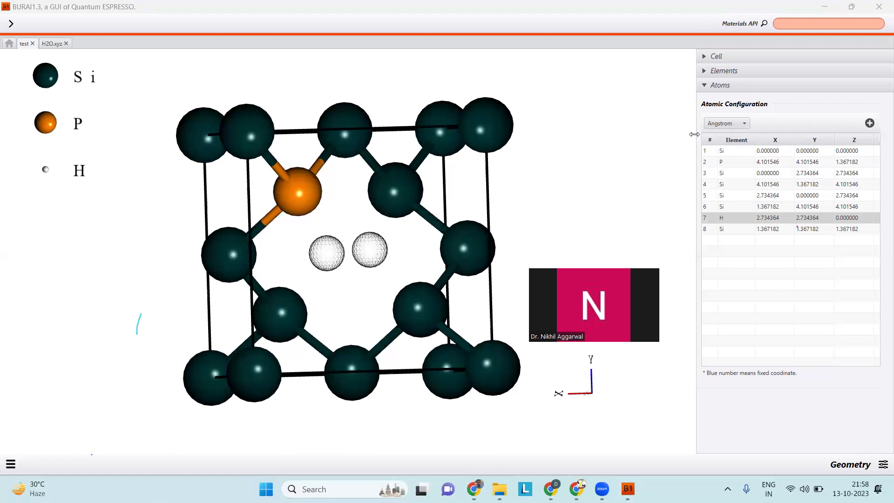
Review the element properties and pseudopotentials of Si, P and H in the modified structure.
{"action": "left_click", "coordinate": [747, 75]}
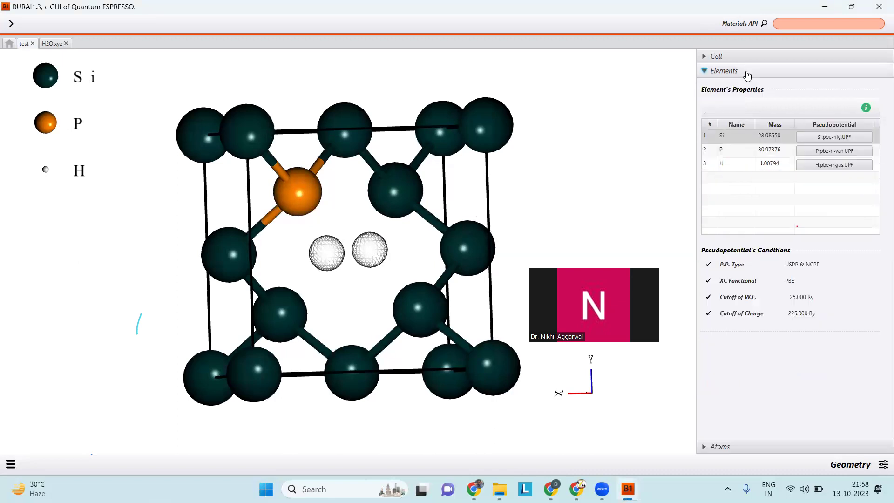
{"action": "left_click", "coordinate": [731, 136]}
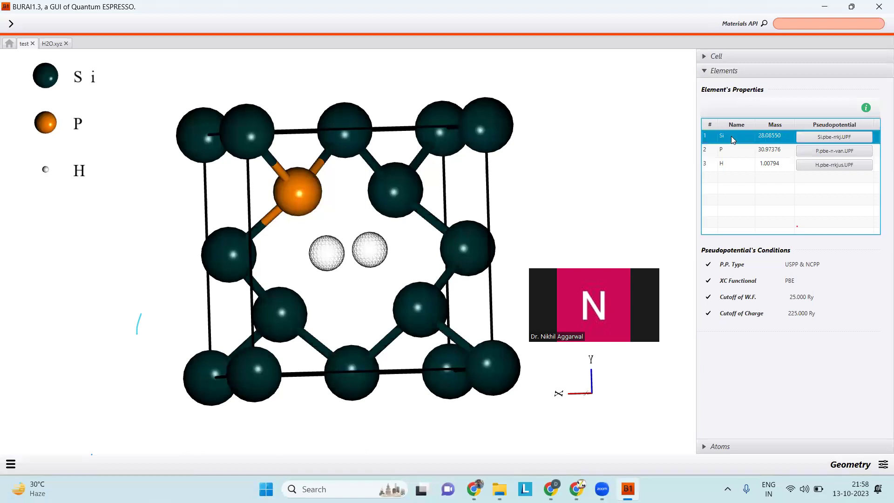
{"action": "left_click", "coordinate": [727, 151]}
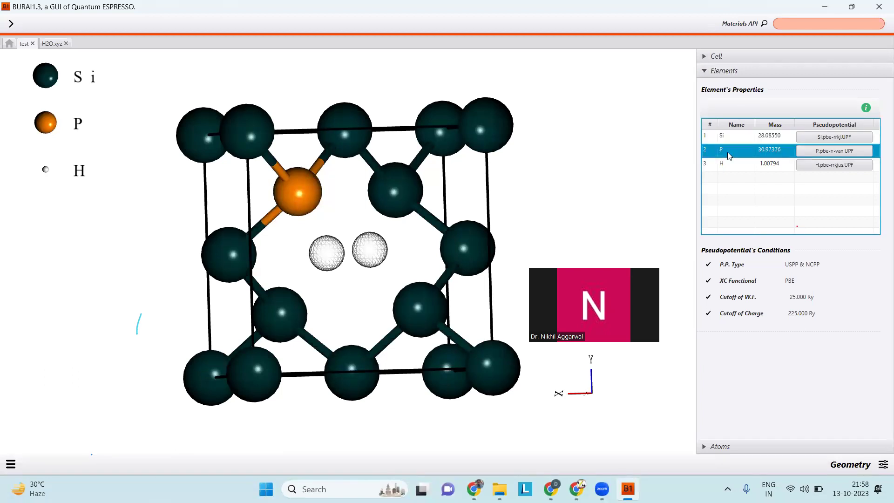
{"action": "left_click", "coordinate": [730, 167]}
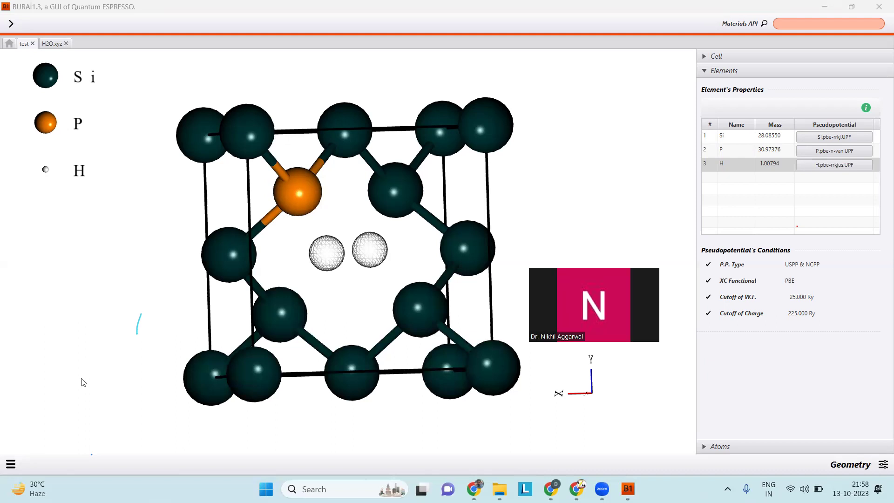
Open the generated input file and highlight its text from the CONTROL block to the SYSTEM heading.
{"action": "left_click", "coordinate": [28, 459]}
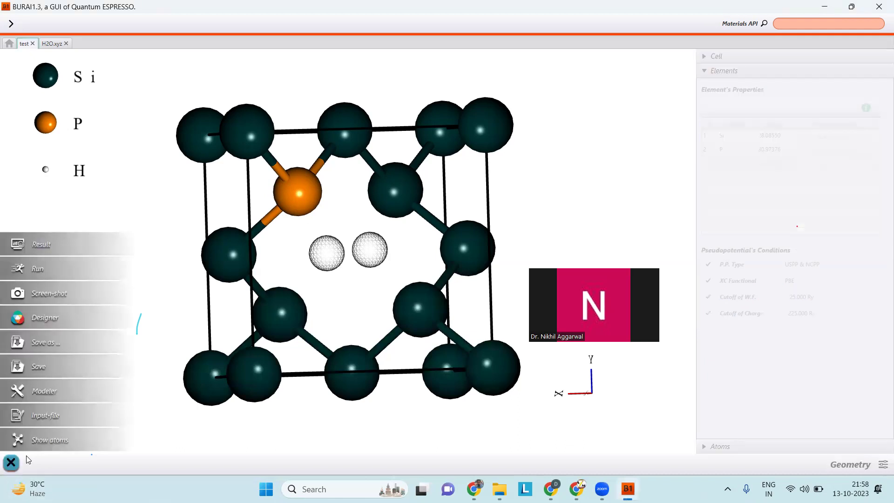
{"action": "left_click", "coordinate": [44, 415]}
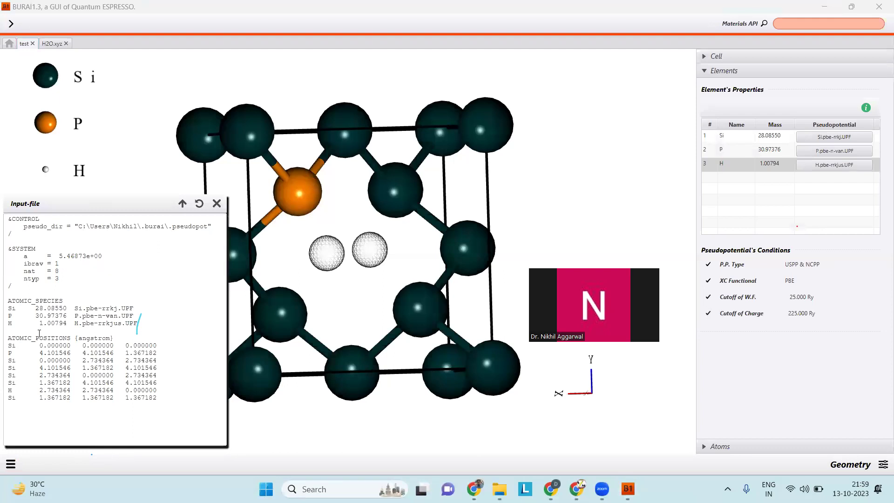
{"action": "left_click_drag", "start_coordinate": [8, 217], "coordinate": [59, 252]}
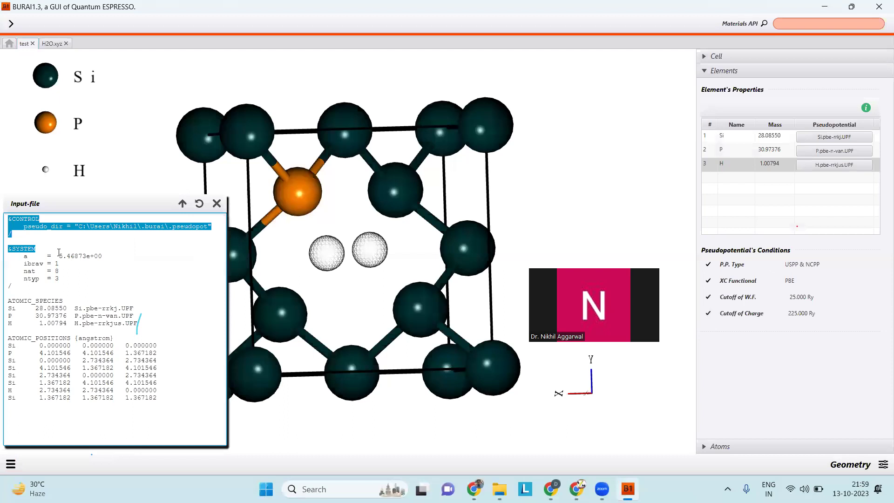
Highlight the input file's text from the SYSTEM values to the last atomic position, and clear the selection.
{"action": "left_click_drag", "start_coordinate": [59, 252], "coordinate": [166, 402]}
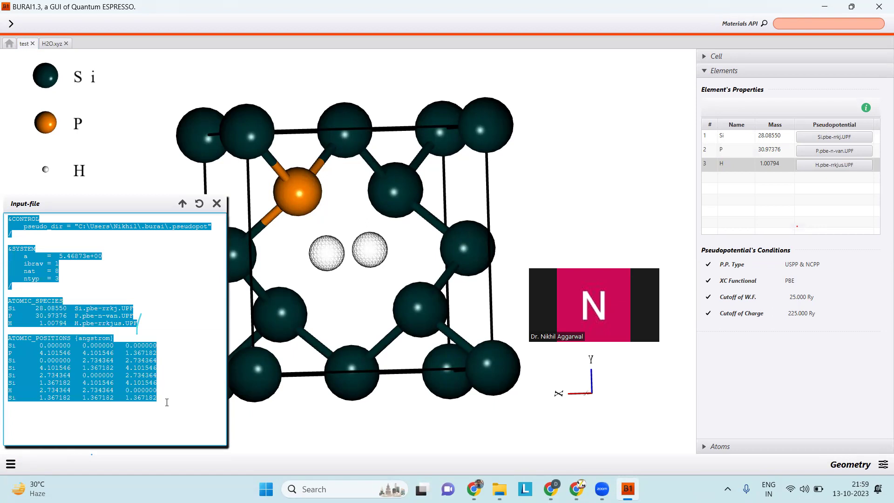
{"action": "left_click_drag", "start_coordinate": [167, 403], "coordinate": [12, 216]}
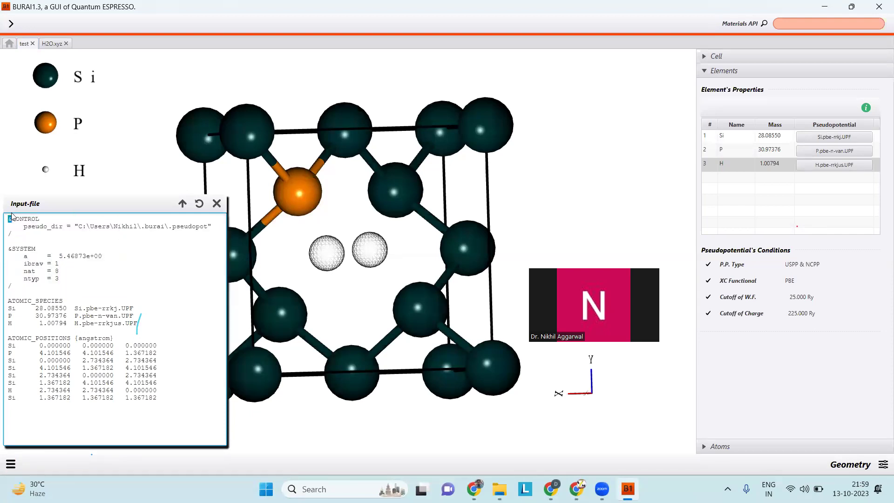
{"action": "left_click", "coordinate": [35, 241]}
Change the element of atom 7 to Al in the atomic configuration.
{"action": "left_click", "coordinate": [725, 446]}
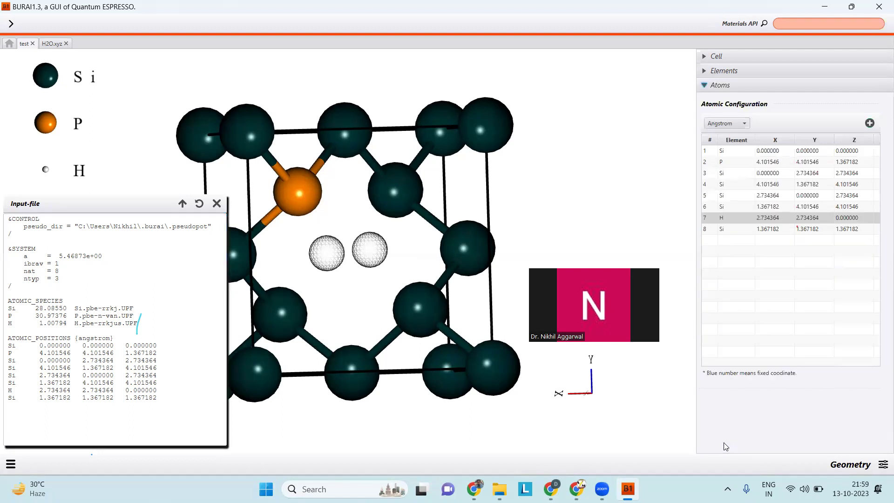
{"action": "double_click", "coordinate": [730, 218]}
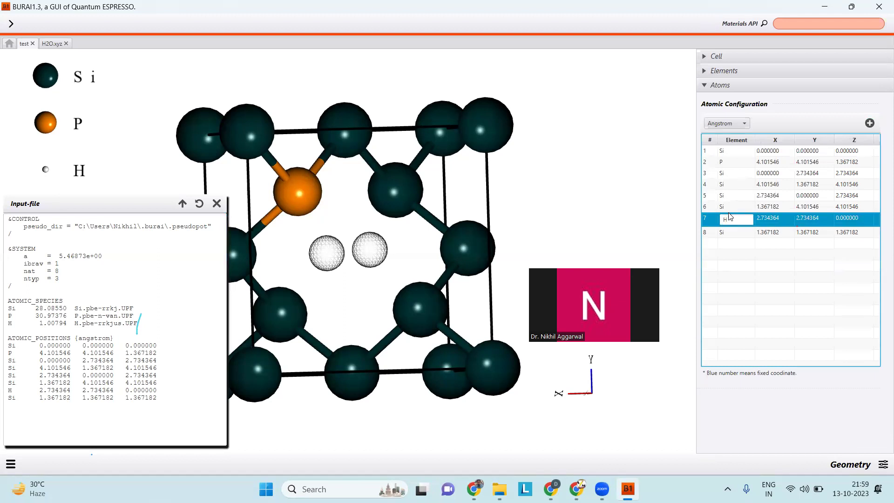
{"action": "left_click", "coordinate": [732, 218]}
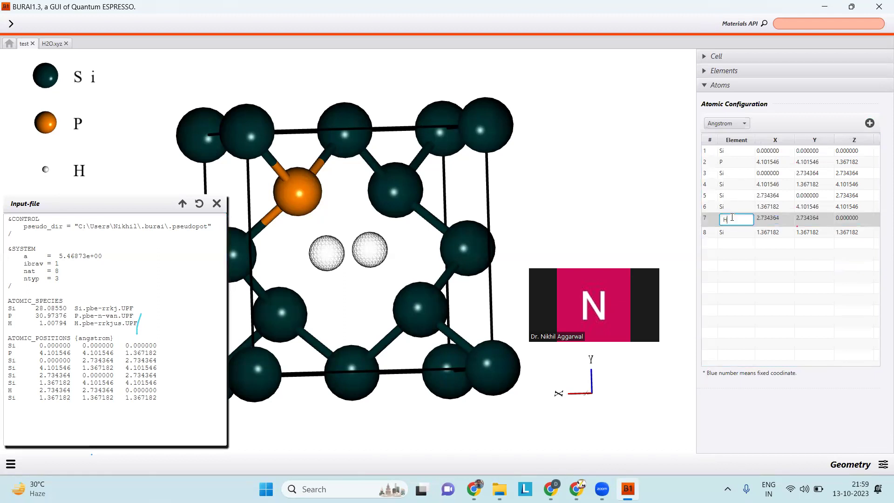
{"action": "key", "text": "BackSpace"}
{"action": "key", "text": "Caps_Lock"}
{"action": "key", "text": "Caps_Lock"}
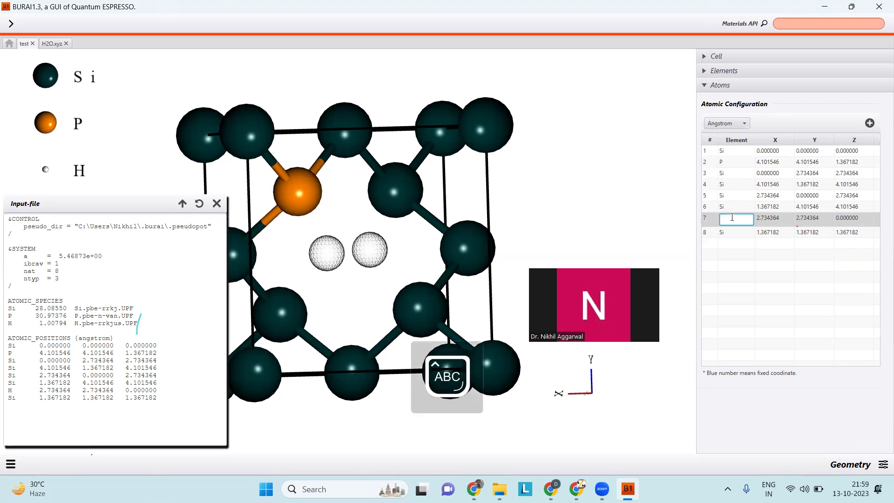
{"action": "type", "text": "A"}
{"action": "key", "text": "Caps_Lock"}
{"action": "key", "text": "Return"}
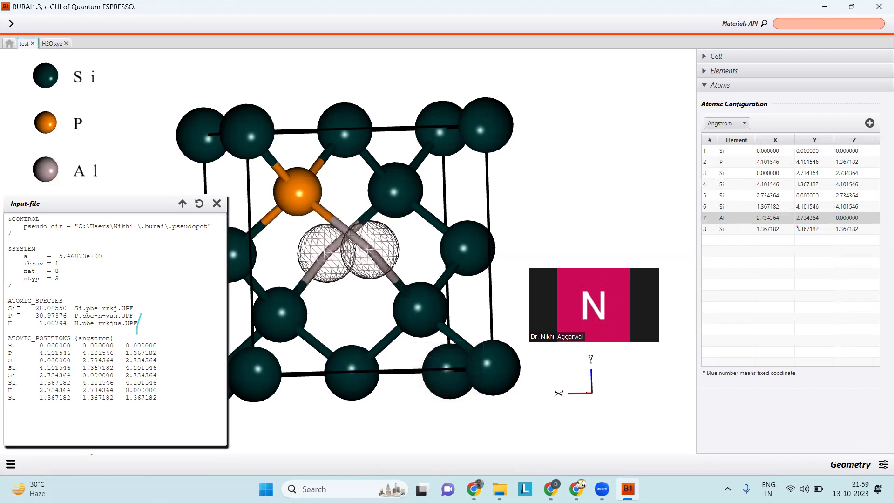
Refresh the input file, highlight the Si, P and Al entries under ATOMIC_SPECIES, and close it.
{"action": "left_click_drag", "start_coordinate": [7, 308], "coordinate": [22, 323]}
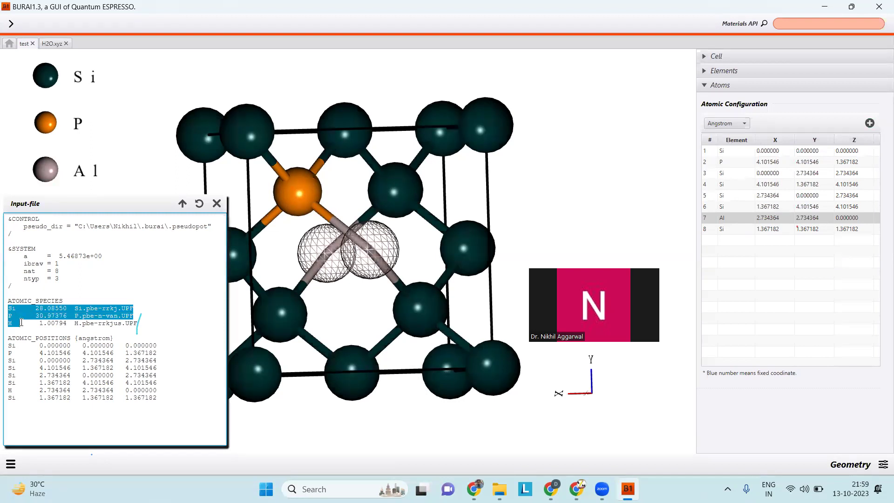
{"action": "left_click", "coordinate": [199, 205]}
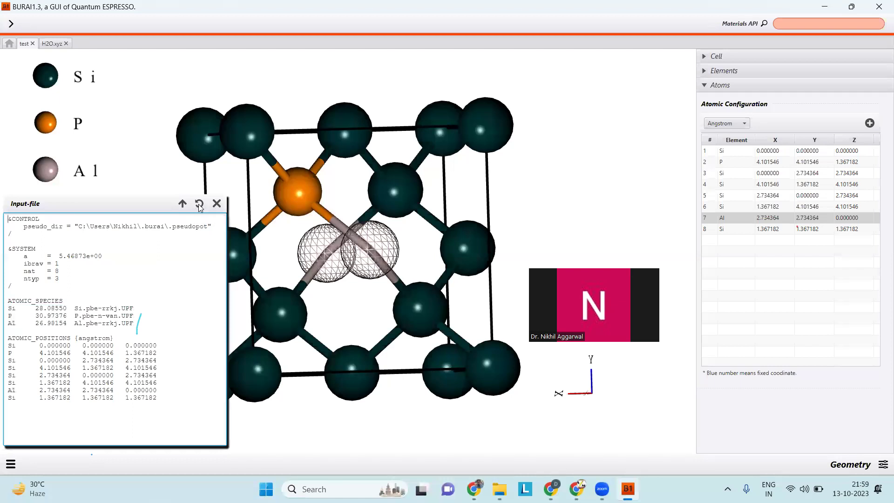
{"action": "left_click_drag", "start_coordinate": [8, 308], "coordinate": [139, 327]}
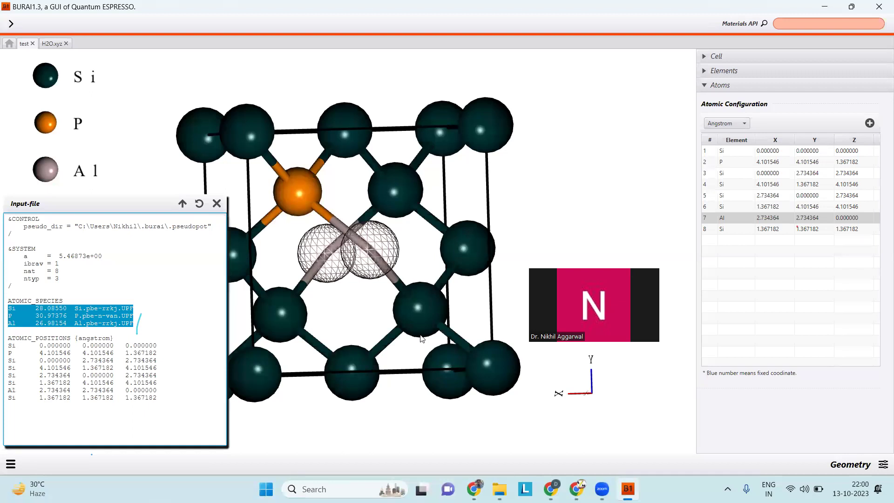
{"action": "left_click", "coordinate": [107, 310]}
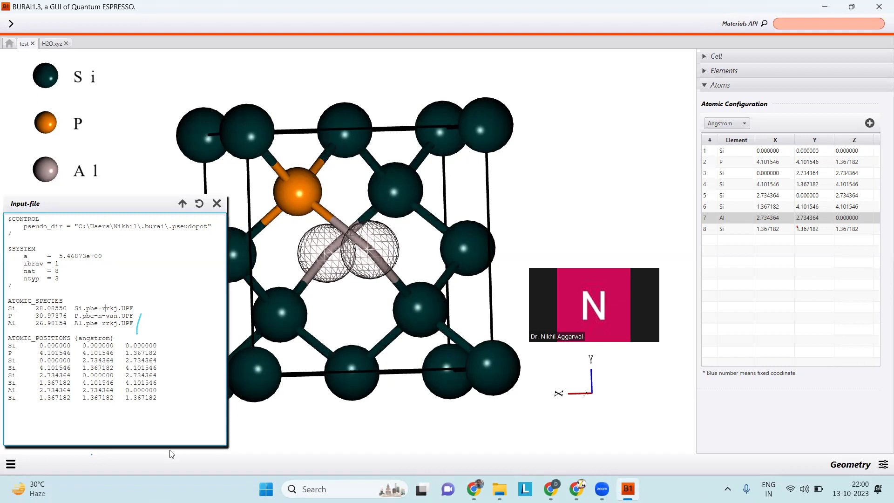
{"action": "left_click", "coordinate": [217, 204]}
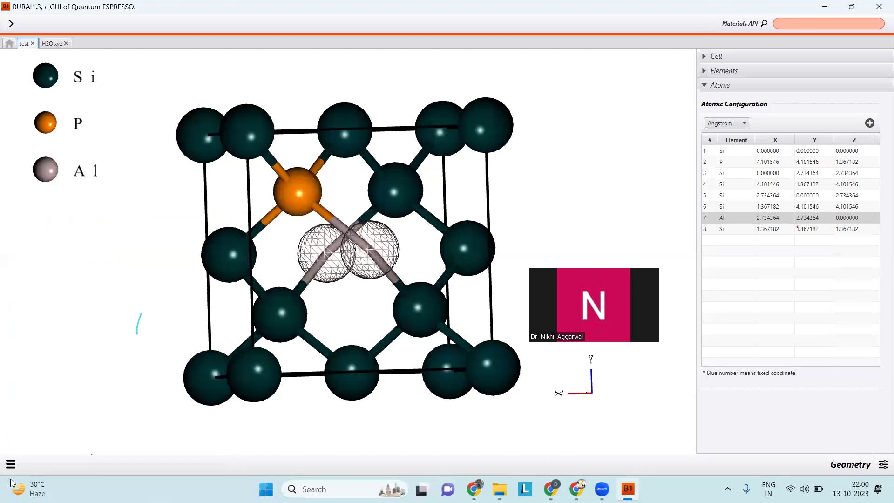
Reopen the generated input file and highlight the lattice parameter a and ibrav lines in the SYSTEM block.
{"action": "left_click", "coordinate": [10, 464]}
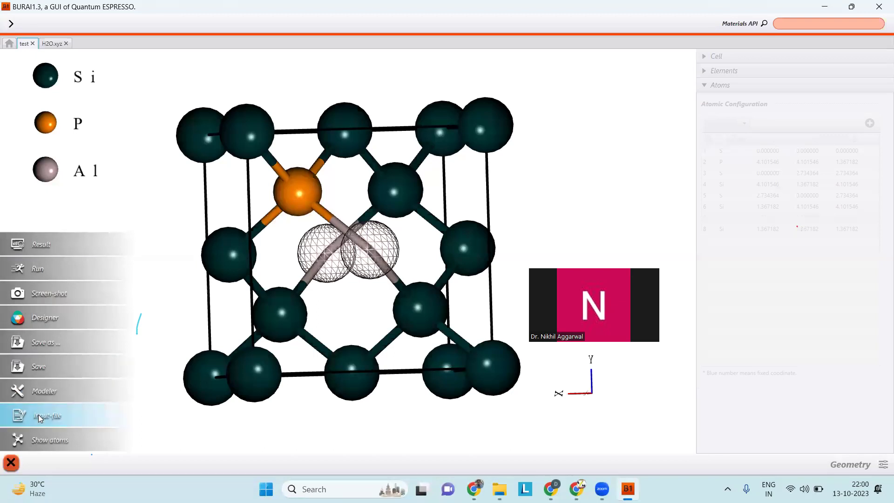
{"action": "left_click", "coordinate": [38, 417]}
{"action": "left_click_drag", "start_coordinate": [23, 255], "coordinate": [117, 254]}
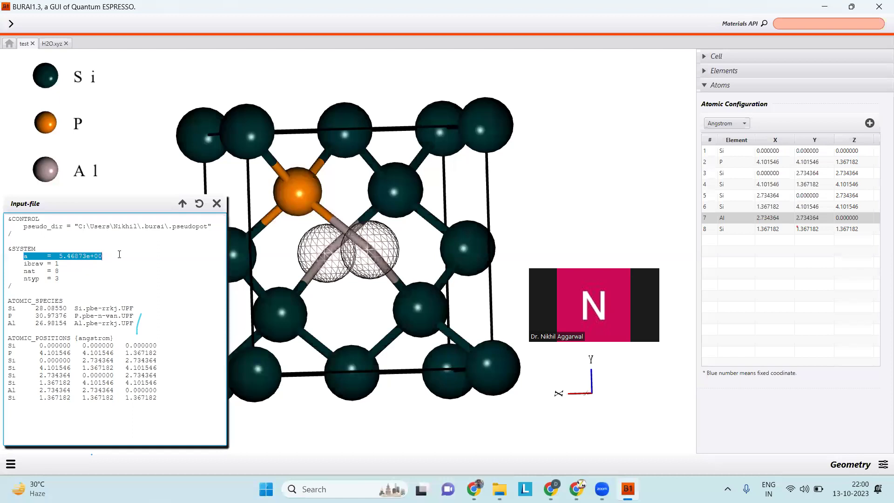
{"action": "left_click", "coordinate": [120, 254]}
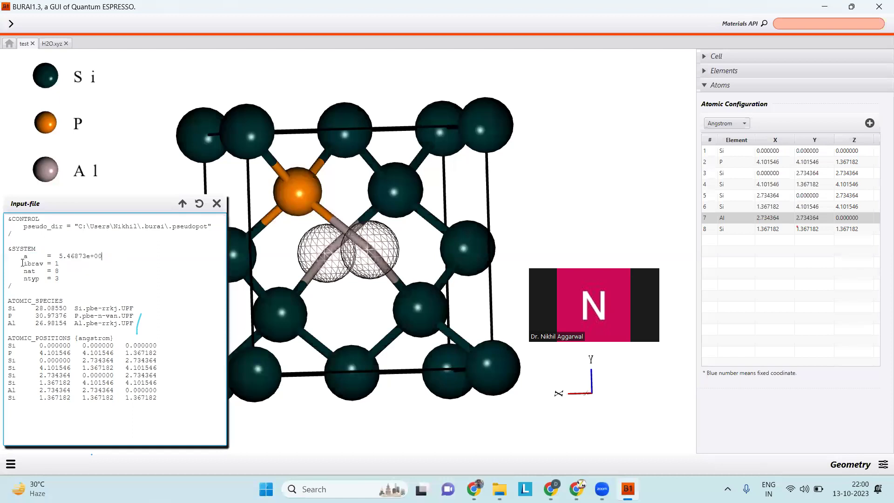
{"action": "left_click_drag", "start_coordinate": [23, 263], "coordinate": [72, 265]}
{"action": "left_click", "coordinate": [72, 264]}
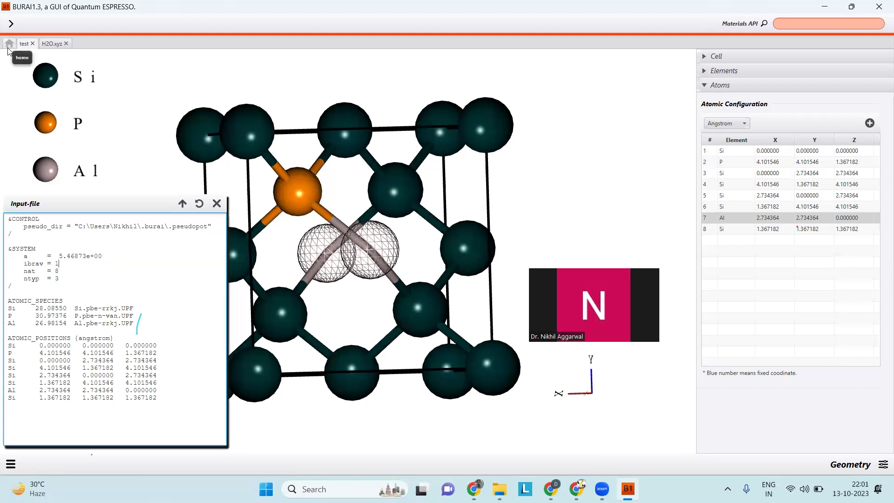
{"action": "left_click", "coordinate": [65, 263]}
Highlight the nat and ntyp lines, the ATOMIC_SPECIES entries and the ATOMIC_POSITIONS coordinates in the input file.
{"action": "left_click_drag", "start_coordinate": [24, 270], "coordinate": [59, 270]}
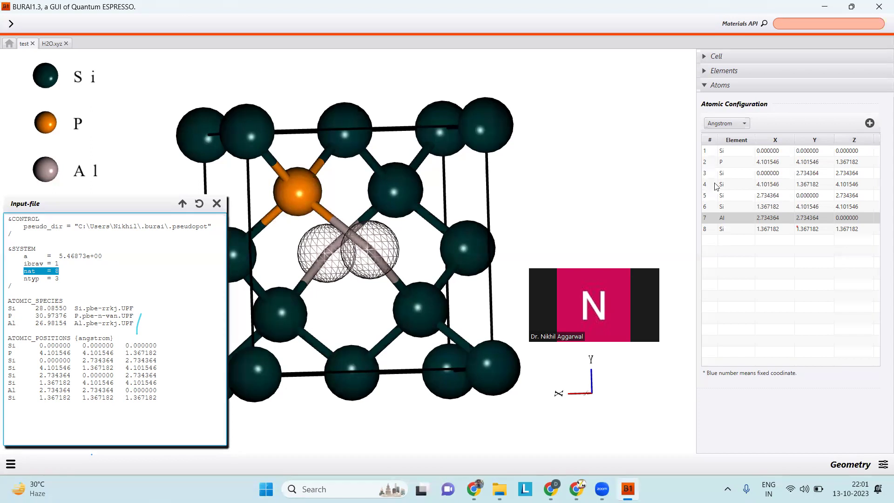
{"action": "left_click", "coordinate": [110, 275]}
{"action": "left_click_drag", "start_coordinate": [25, 279], "coordinate": [71, 280]}
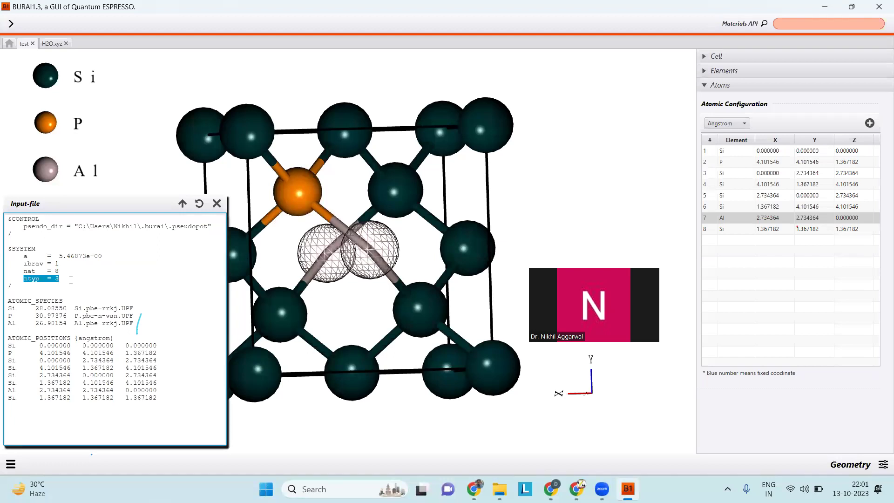
{"action": "left_click", "coordinate": [71, 280]}
{"action": "left_click_drag", "start_coordinate": [7, 309], "coordinate": [97, 325]}
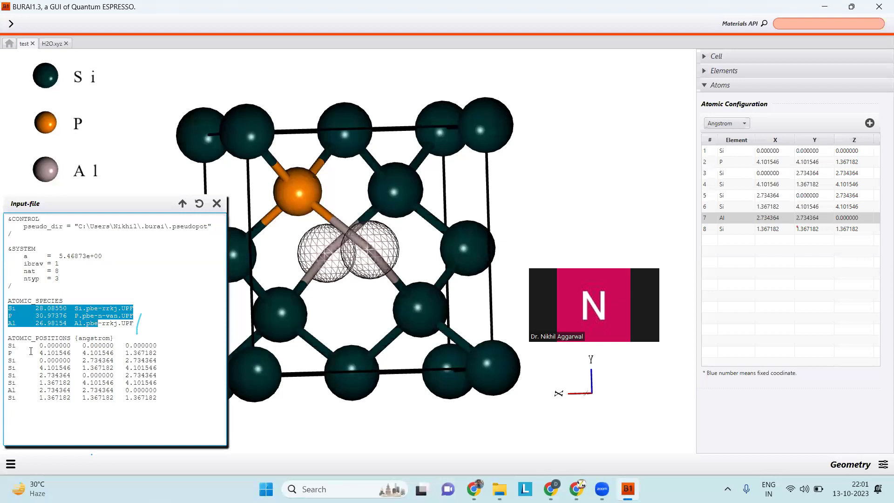
{"action": "left_click_drag", "start_coordinate": [7, 346], "coordinate": [205, 410]}
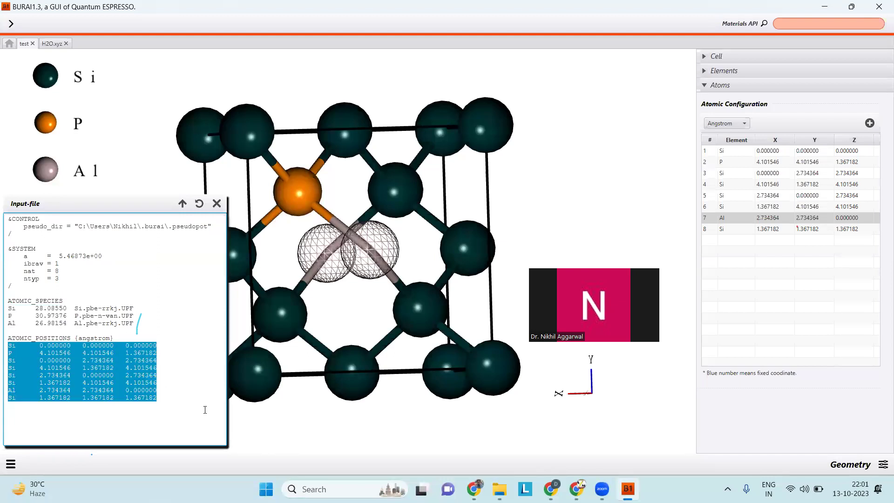
Close the input file and open the SCF calculation settings for the substituted structure.
{"action": "left_click", "coordinate": [881, 466]}
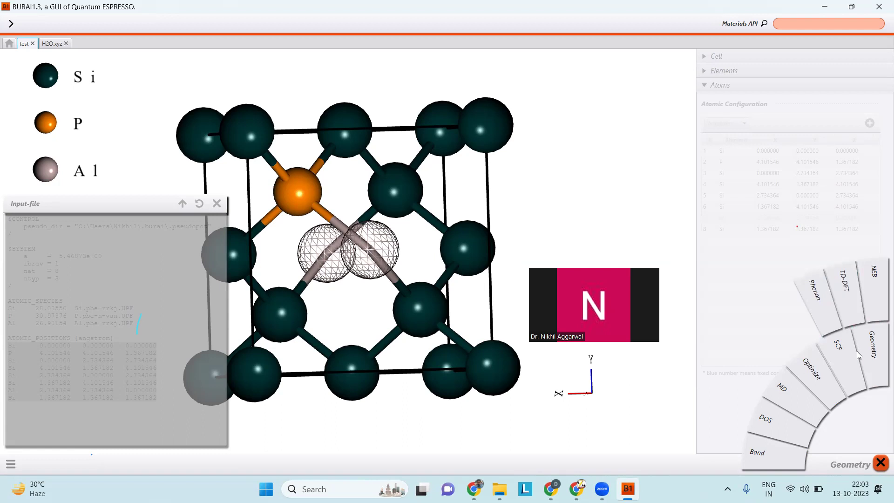
{"action": "left_click", "coordinate": [879, 463]}
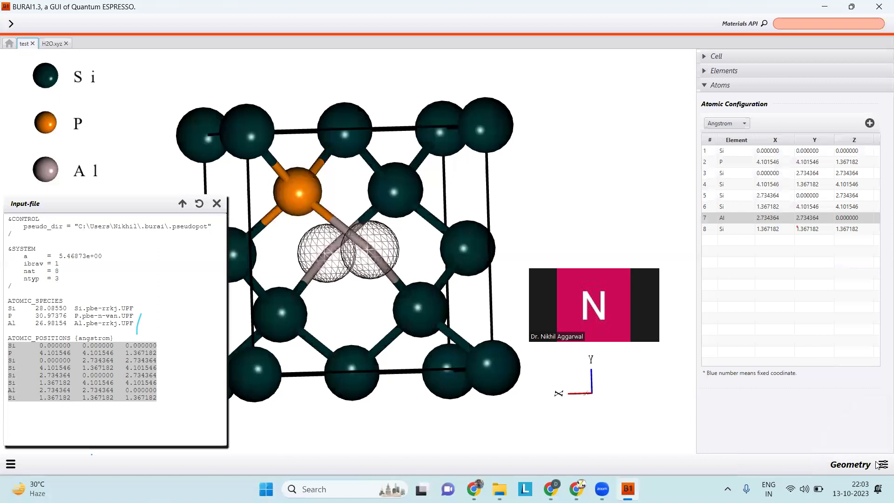
{"action": "left_click", "coordinate": [216, 203]}
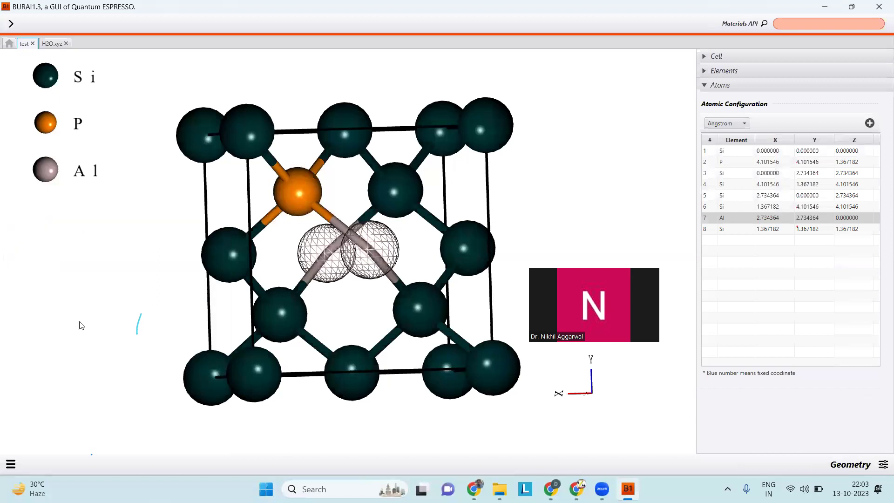
{"action": "left_click", "coordinate": [11, 464]}
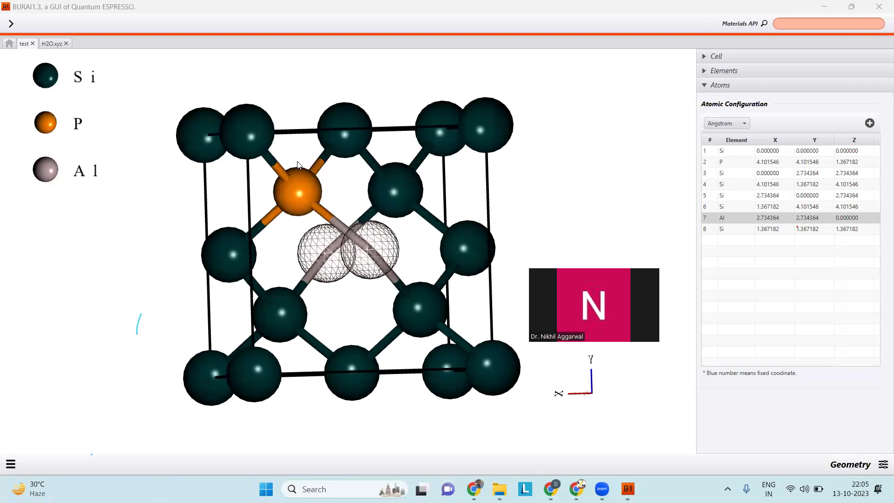
{"action": "left_click", "coordinate": [882, 463]}
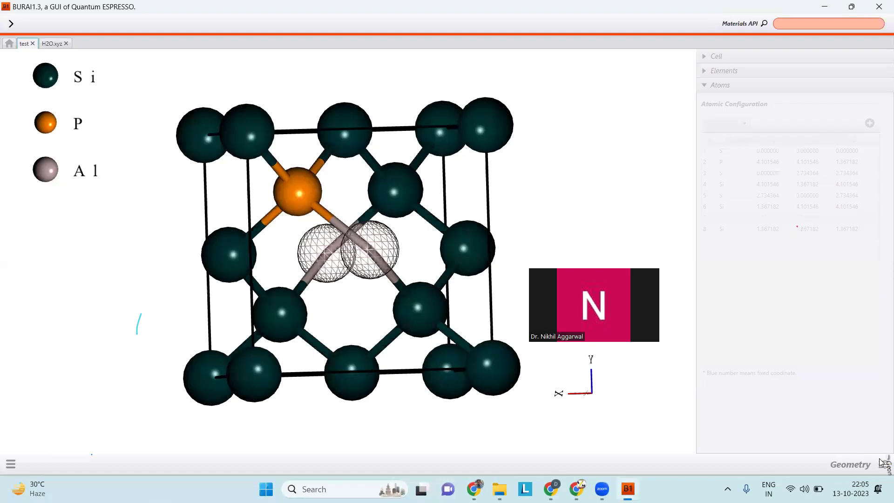
{"action": "left_click", "coordinate": [859, 374]}
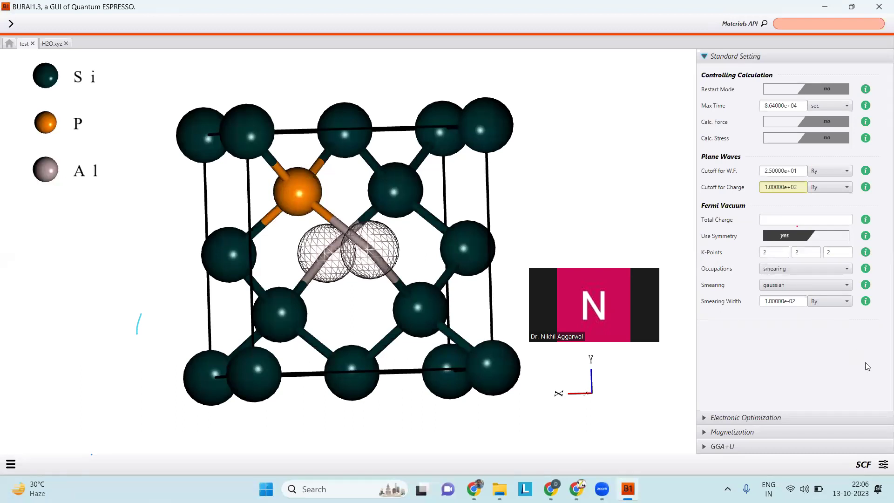
Switch to Google Drive in Chrome, view the Recordings folder's contents and return to the Workshop Module folder.
{"action": "left_click", "coordinate": [581, 486]}
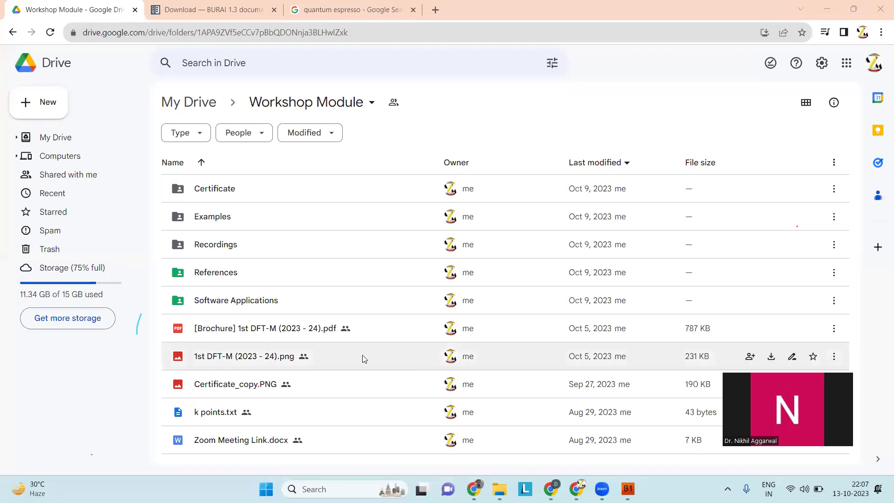
{"action": "left_click", "coordinate": [221, 249]}
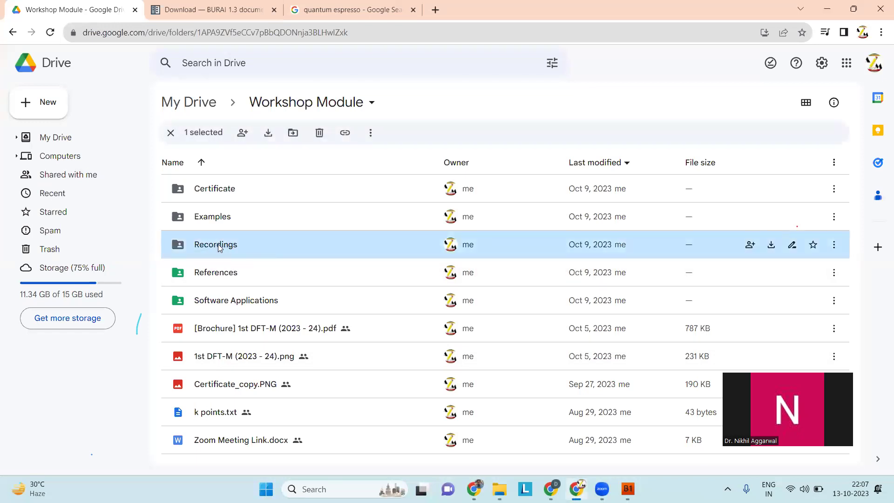
{"action": "double_click", "coordinate": [218, 244]}
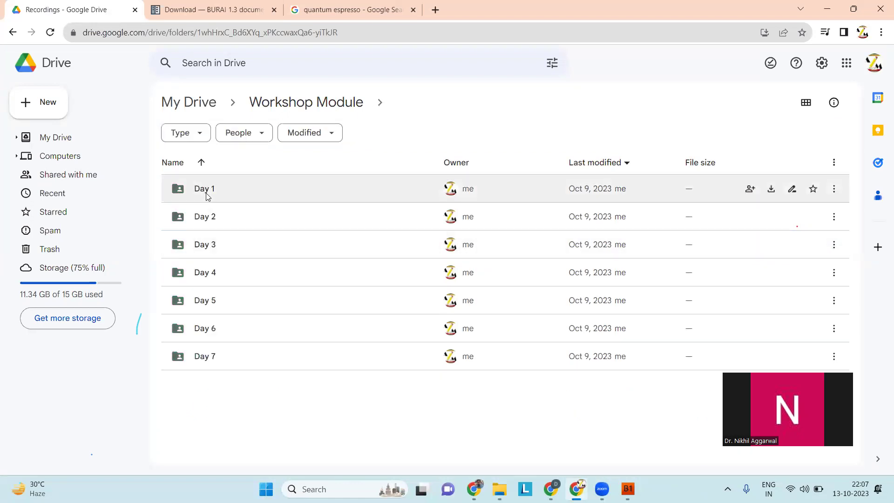
{"action": "left_click", "coordinate": [254, 103]}
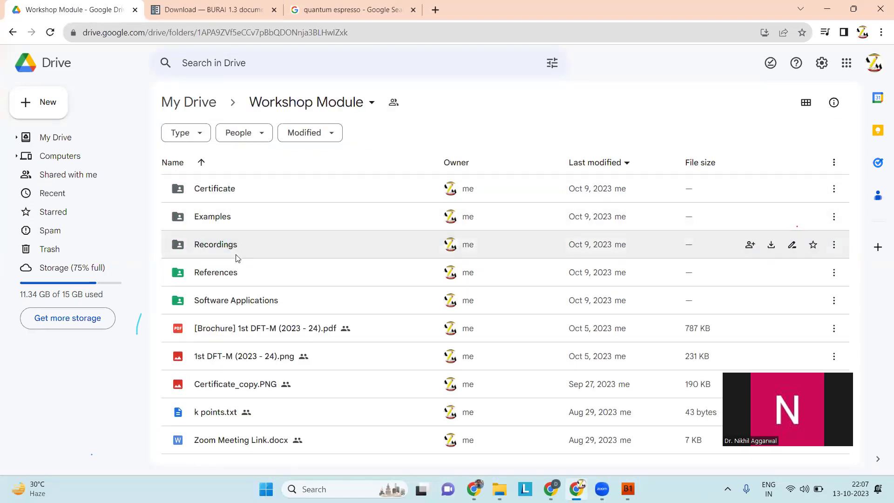
Point out the Certificate, Examples and Recordings folders and the Zoom Meeting Link.docx file in Workshop Module.
{"action": "left_click", "coordinate": [221, 192]}
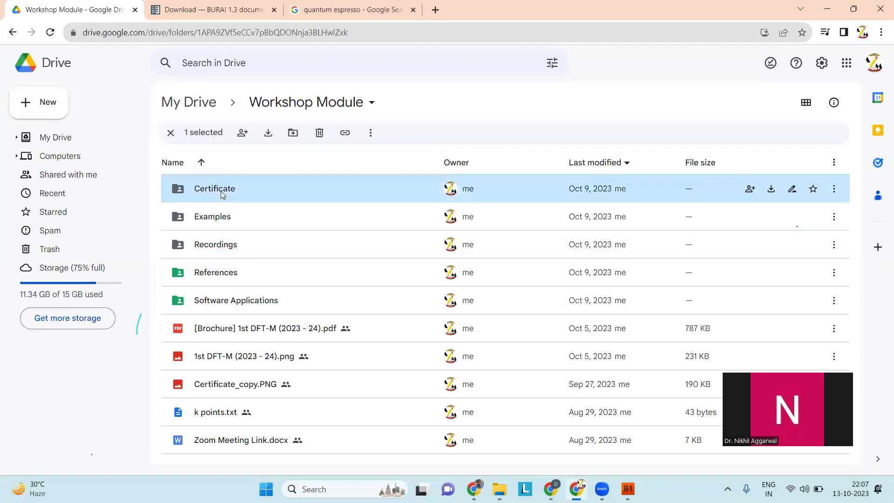
{"action": "left_click", "coordinate": [224, 218]}
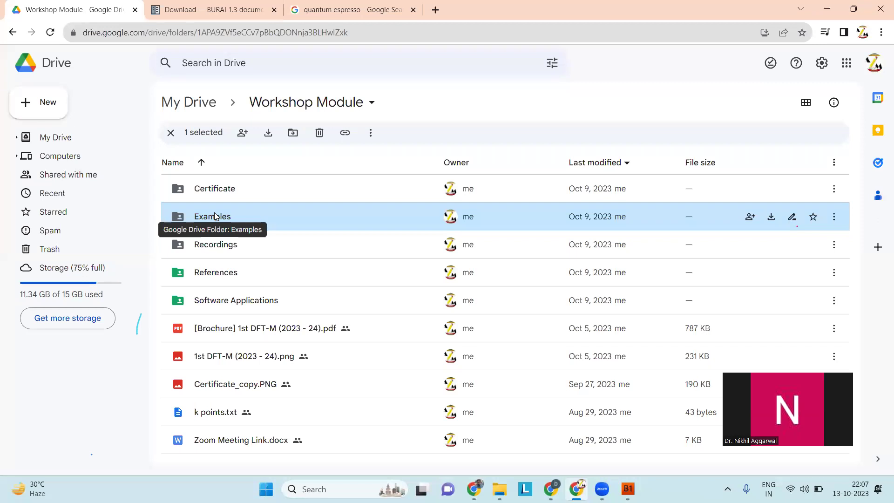
{"action": "left_click", "coordinate": [218, 246]}
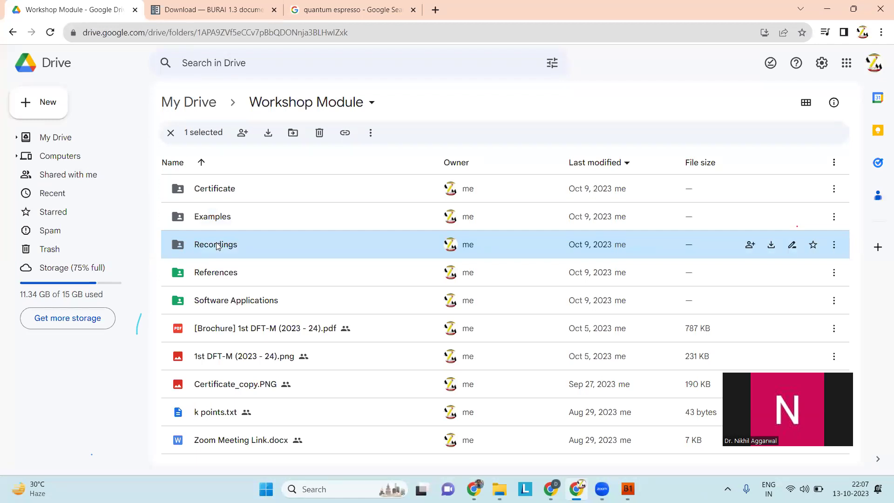
{"action": "left_click", "coordinate": [220, 438]}
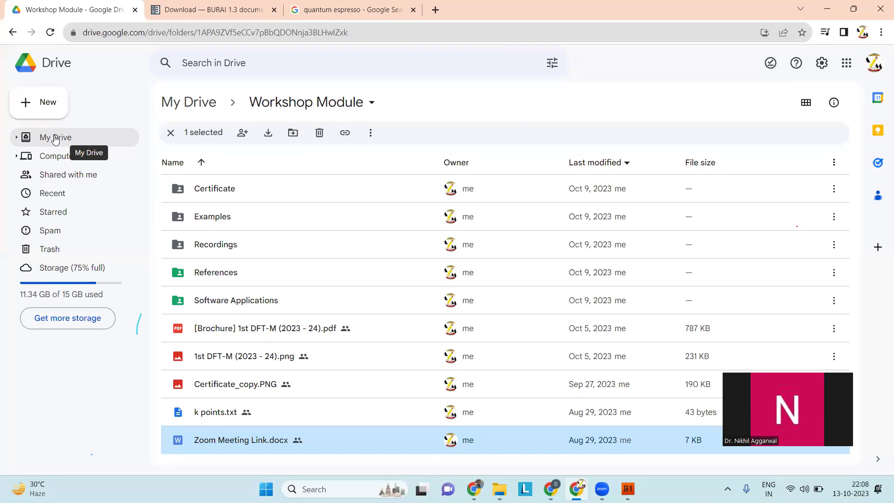
{"action": "right_click", "coordinate": [220, 245]}
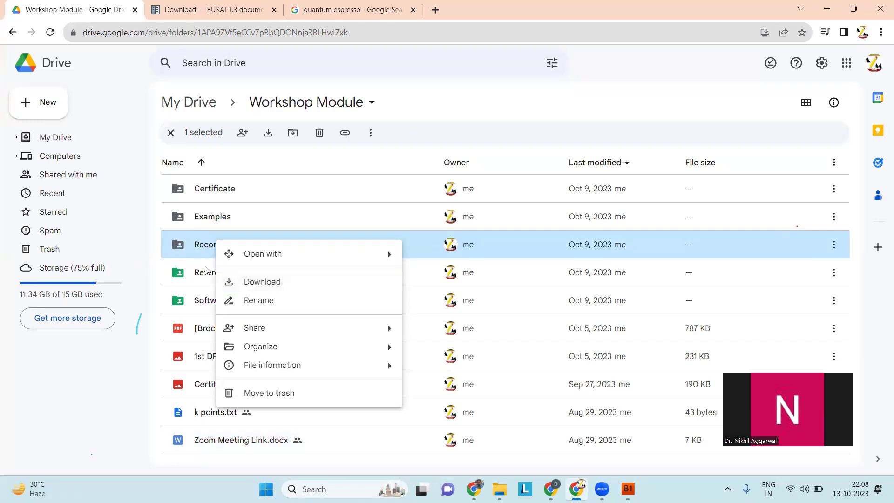
{"action": "left_click", "coordinate": [106, 368]}
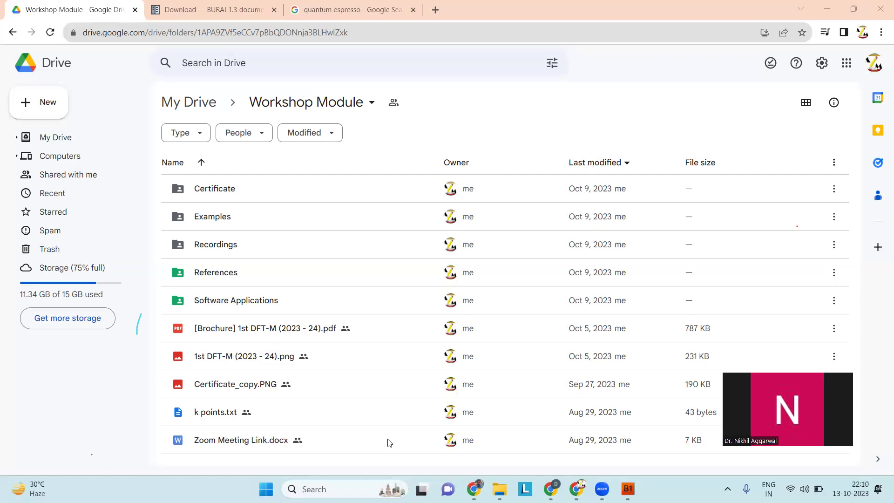
Switch to the Google search results for quantum espresso.
{"action": "left_click", "coordinate": [388, 5]}
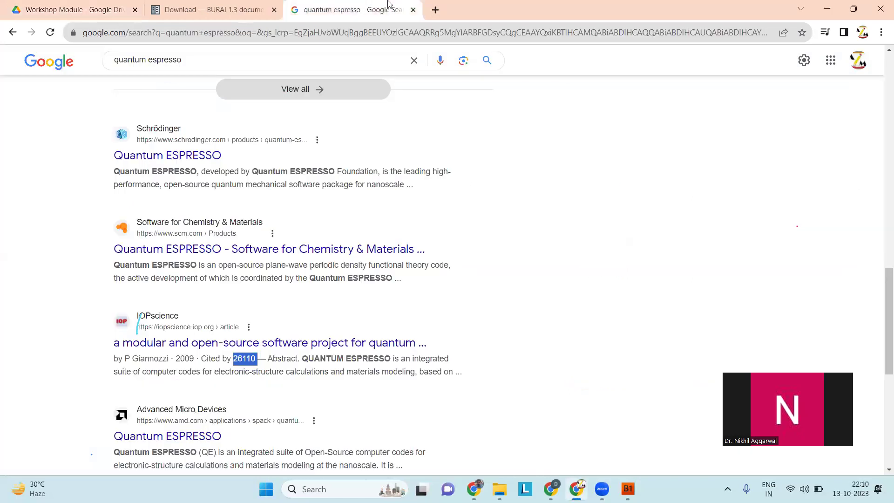